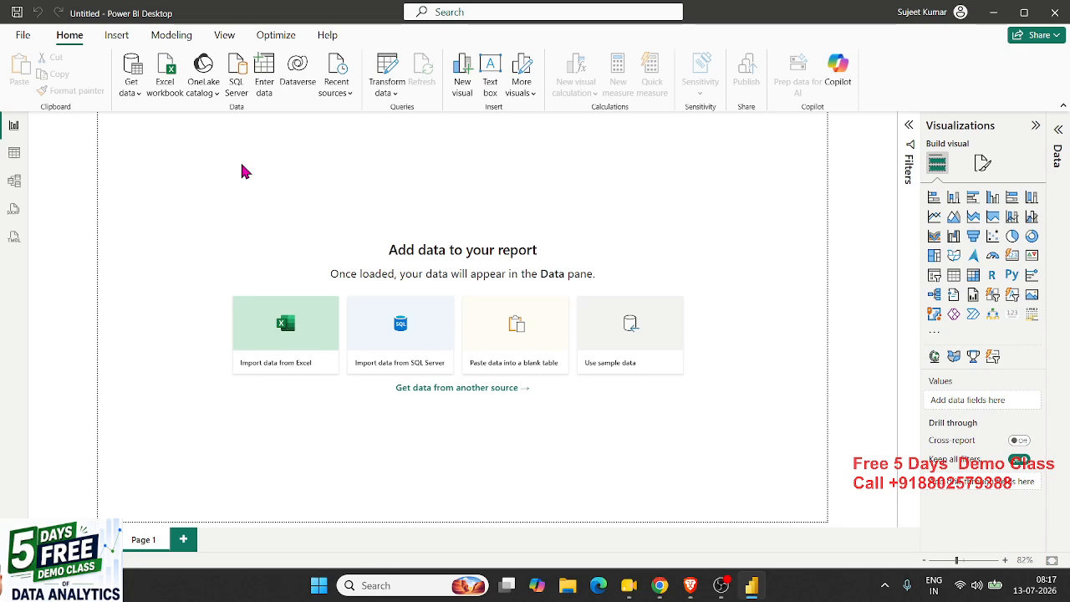
pyautogui.moveTo(115, 196); pyautogui.dragTo(723, 453)
pyautogui.moveTo(190, 176); pyautogui.dragTo(190, 243)
# - Open the complete Get Data list of all available data source connectors
pyautogui.click(132, 92)
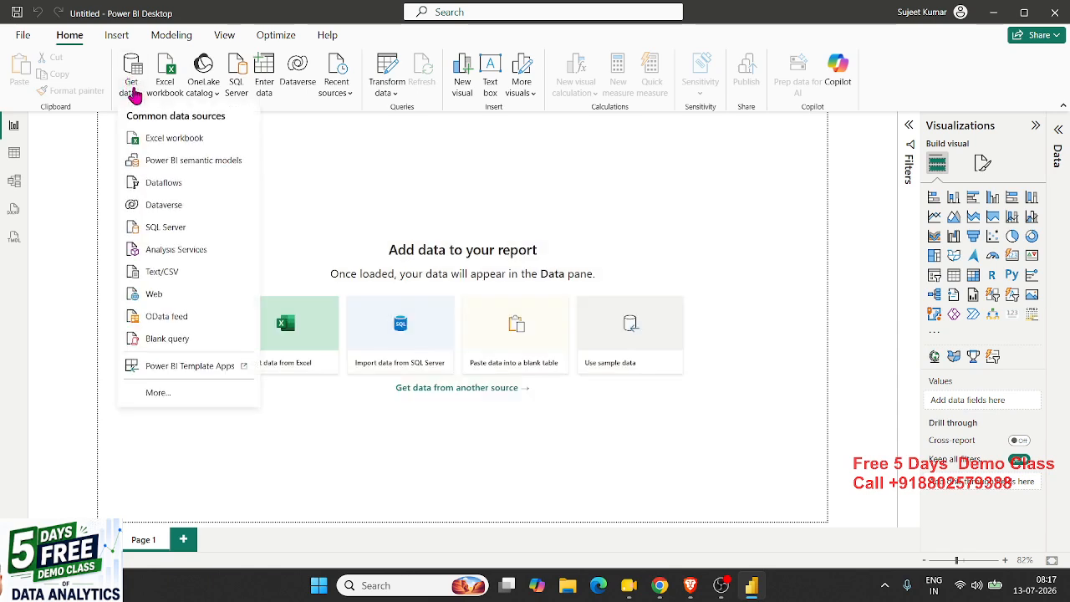
pyautogui.click(152, 396)
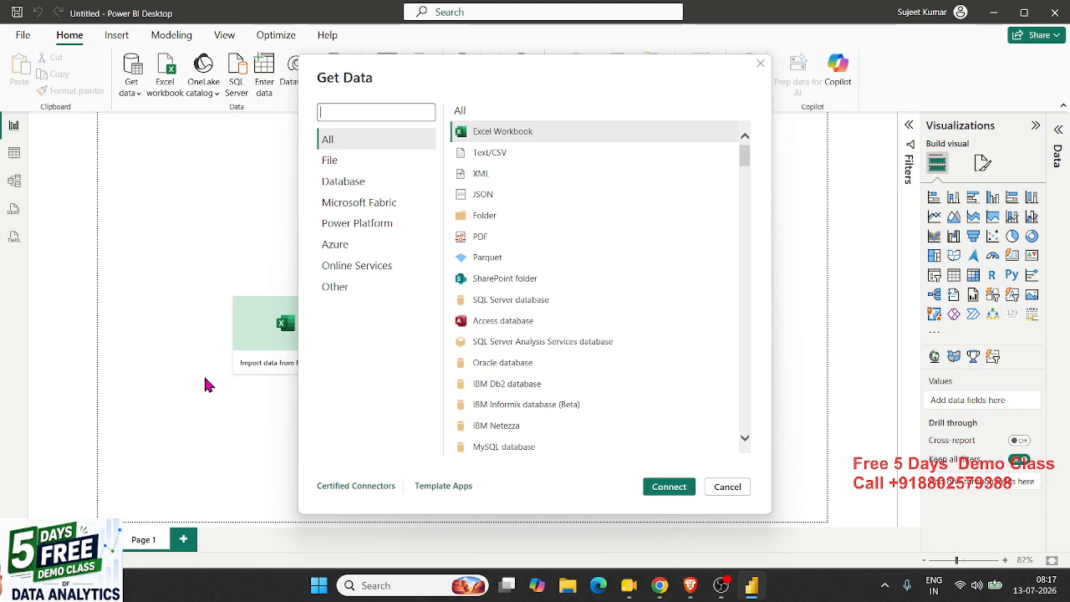
# - Examine the connectors offered in the File, Database, Microsoft Fabric and Power Platform categories
pyautogui.click(336, 171)
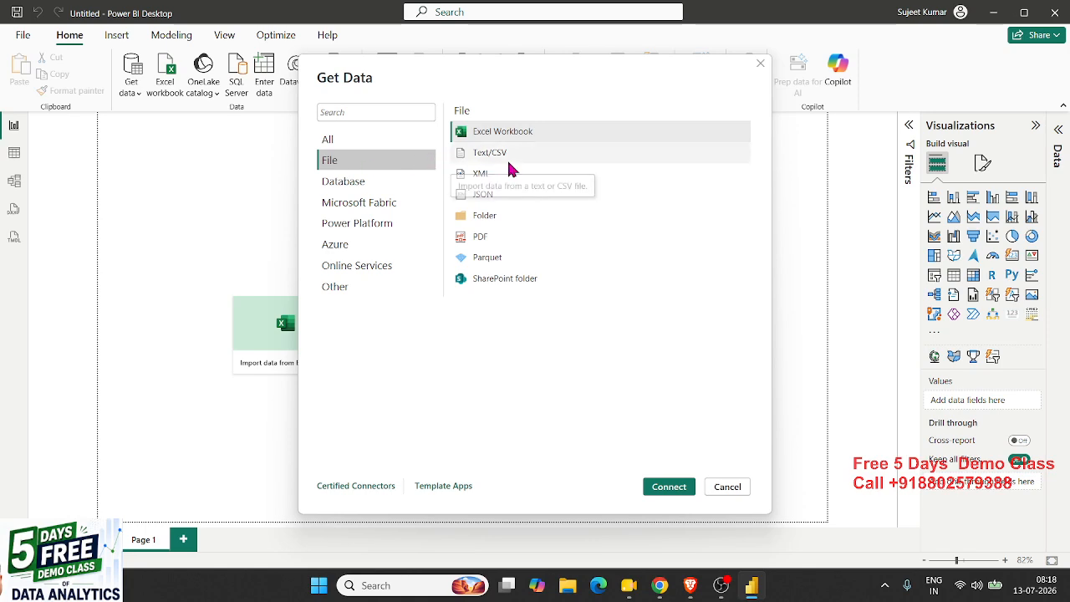
pyautogui.click(387, 191)
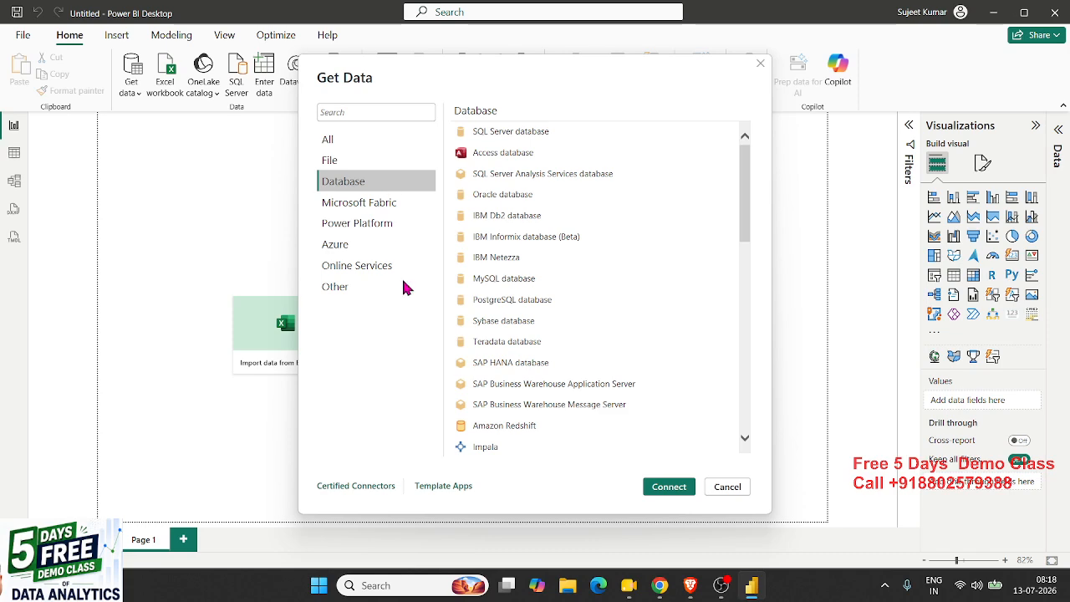
pyautogui.click(380, 210)
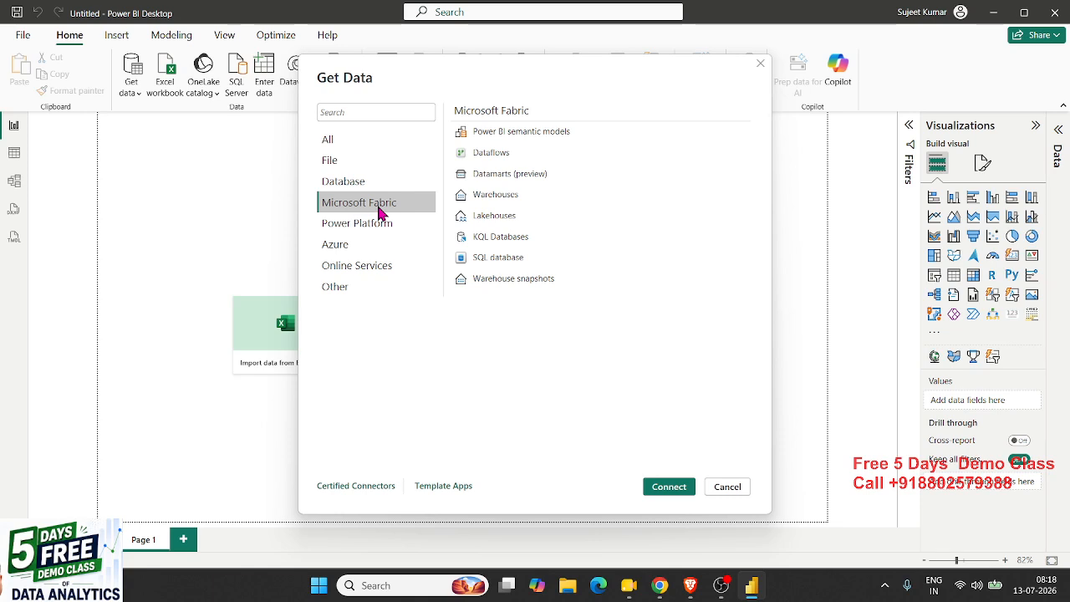
pyautogui.click(479, 268)
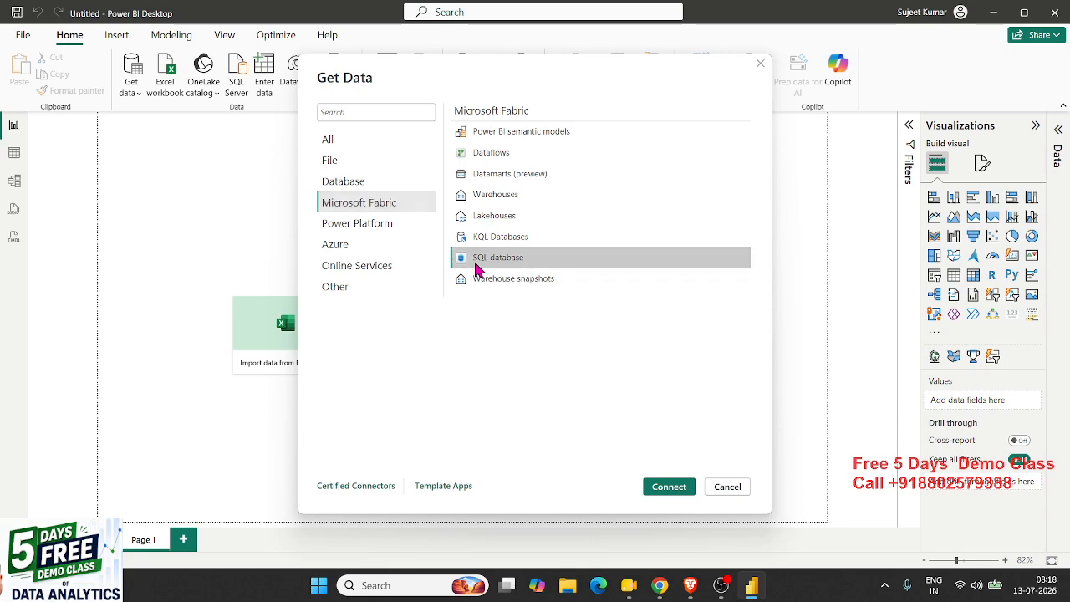
pyautogui.click(388, 228)
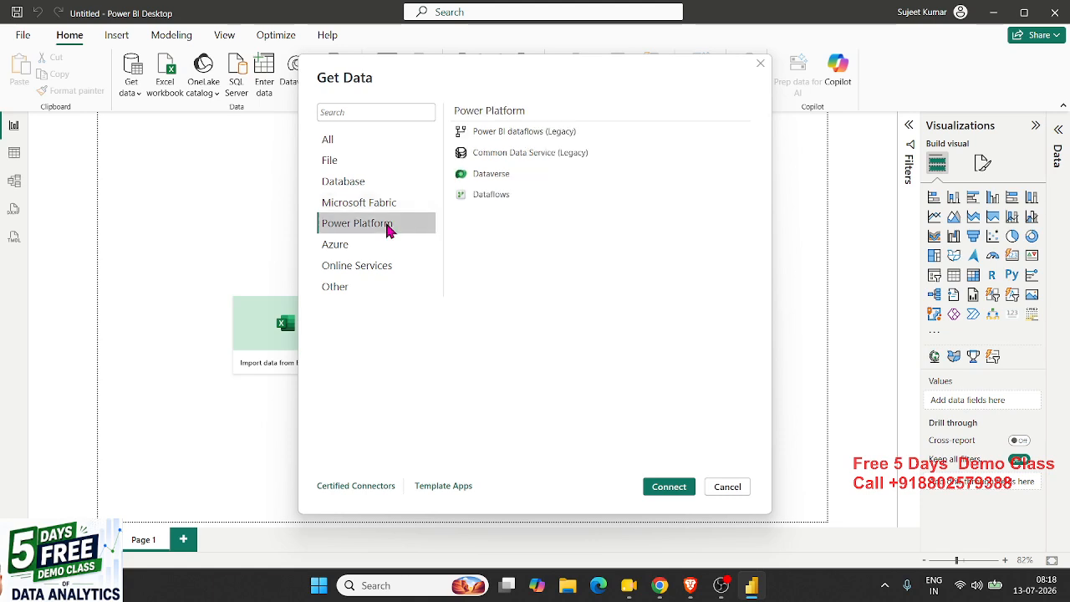
pyautogui.click(518, 134)
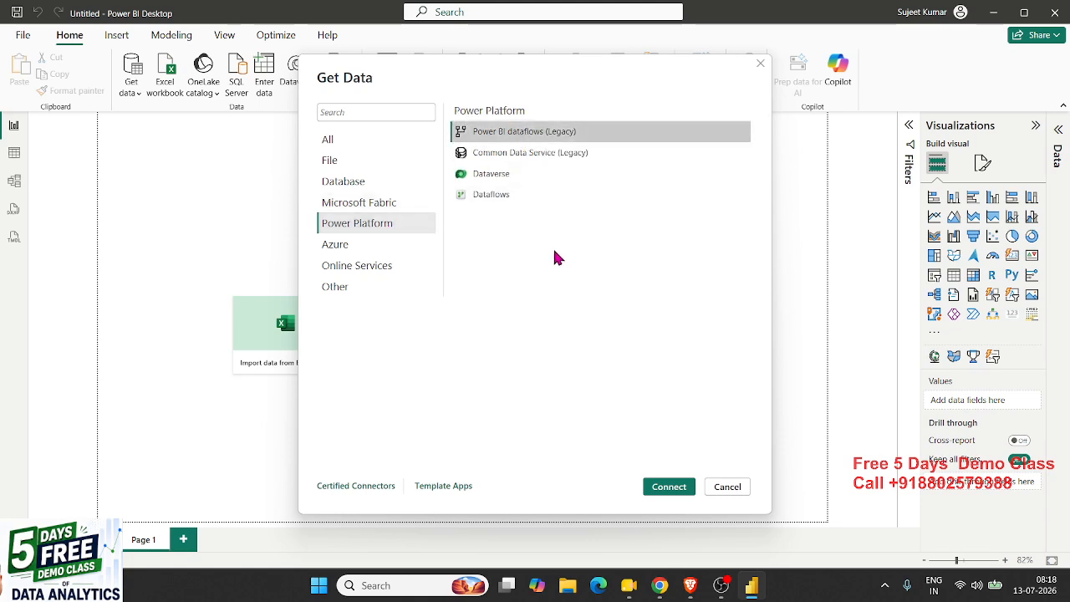
pyautogui.click(505, 155)
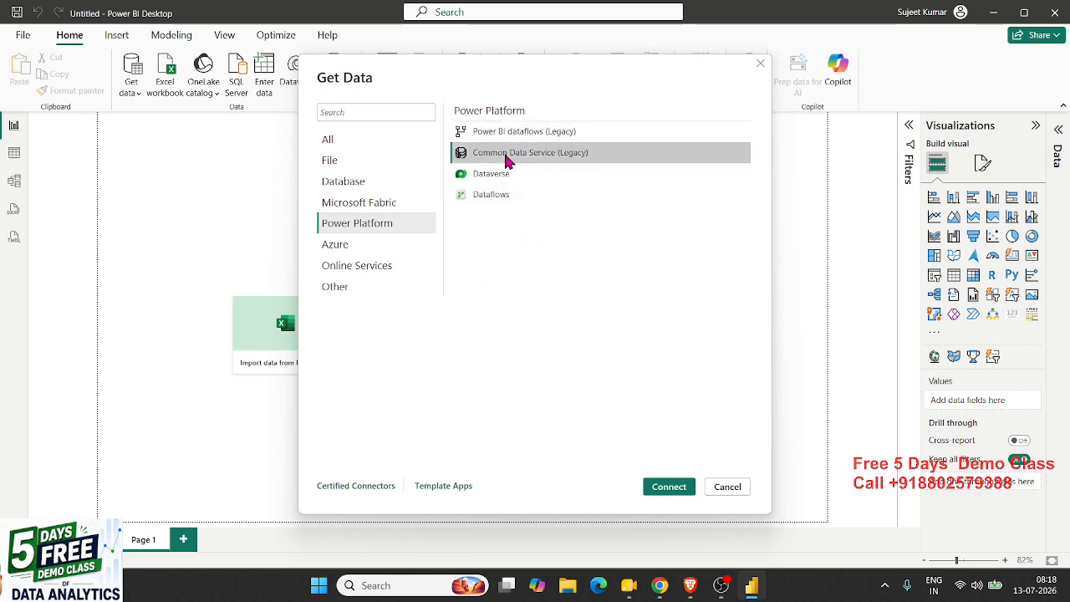
# - Look through the connectors in the Azure, Online Services and Other categories
pyautogui.click(414, 243)
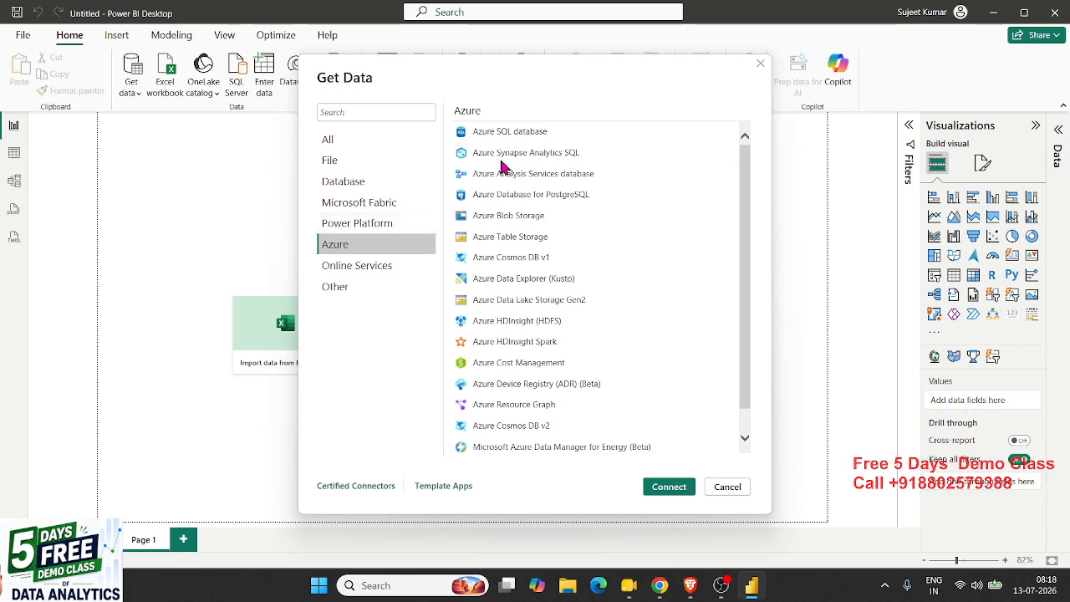
pyautogui.scroll(-1, 504, 201)
pyautogui.scroll(1, 497, 226)
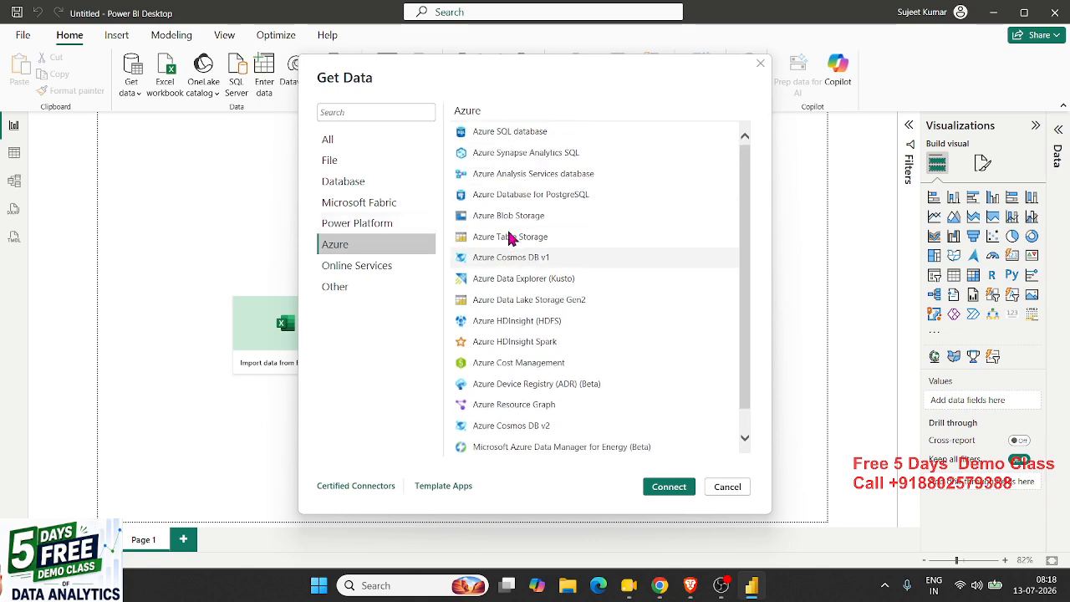
pyautogui.click(384, 266)
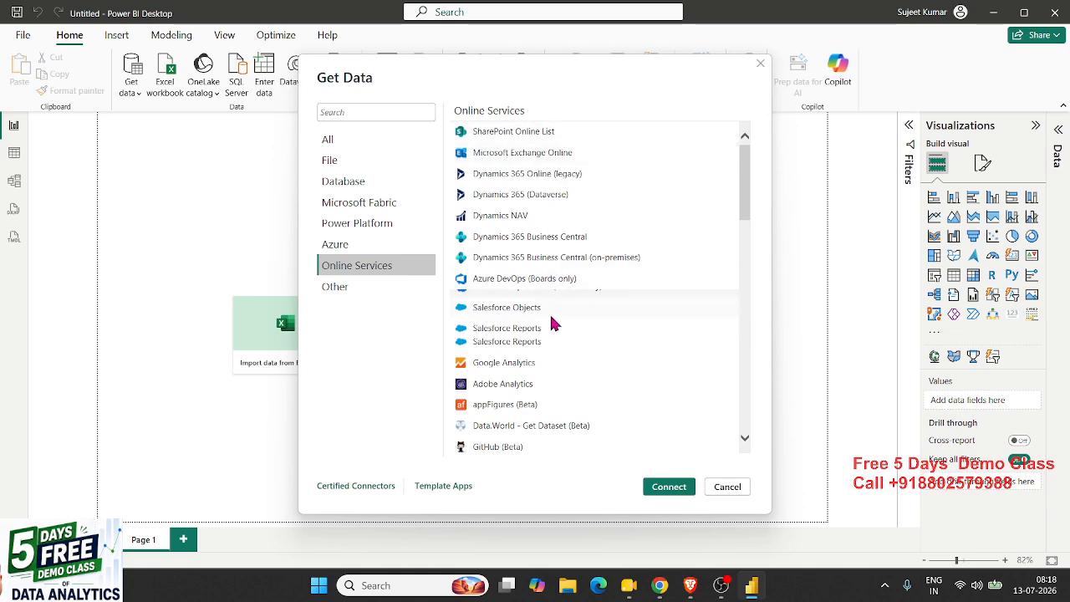
pyautogui.scroll(-15, 551, 326)
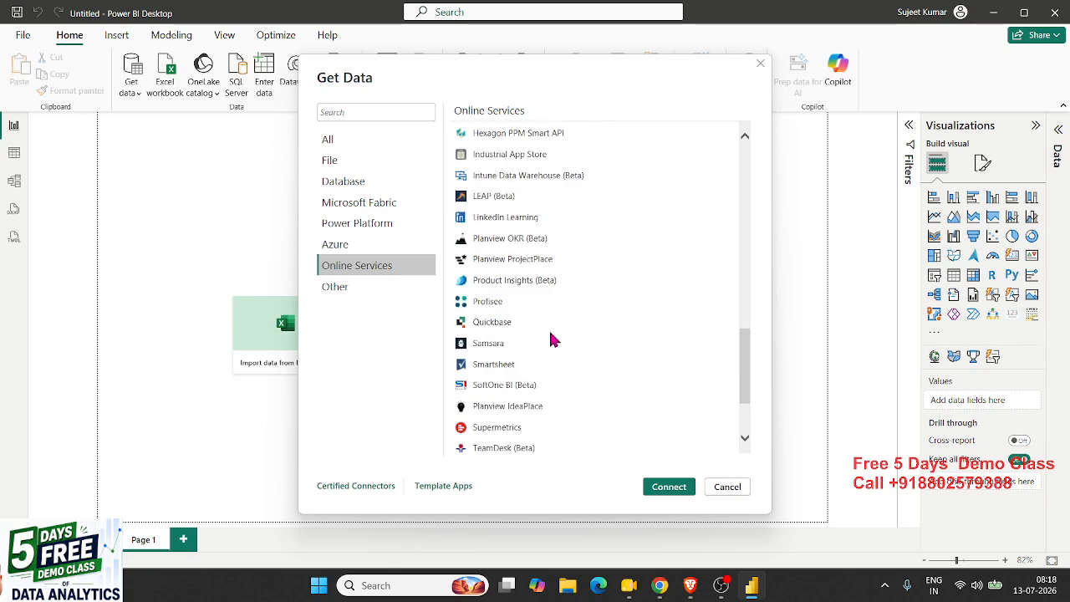
pyautogui.click(349, 291)
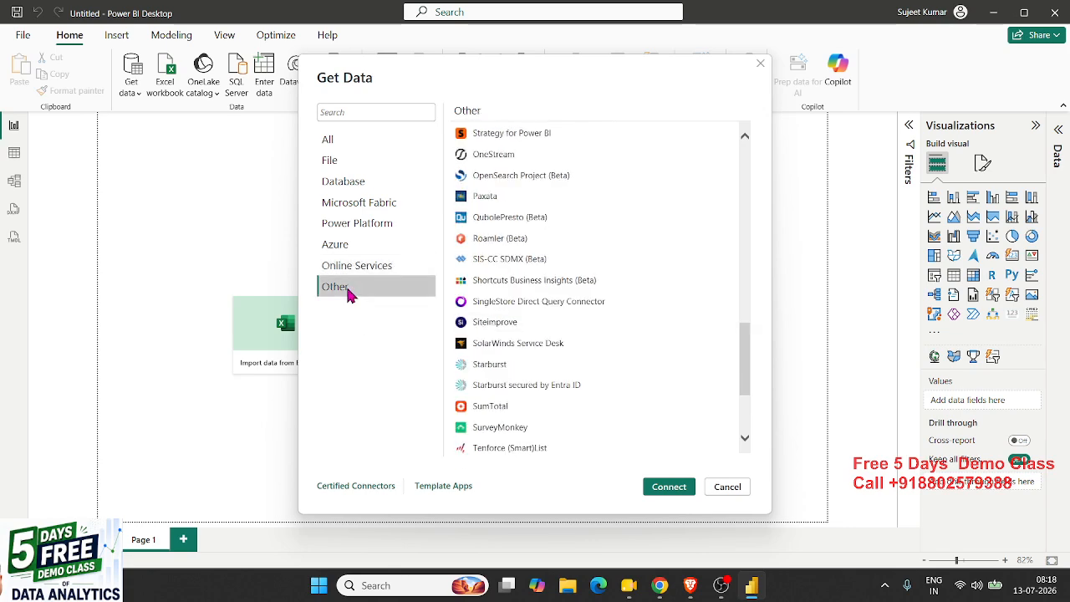
pyautogui.scroll(15, 615, 272)
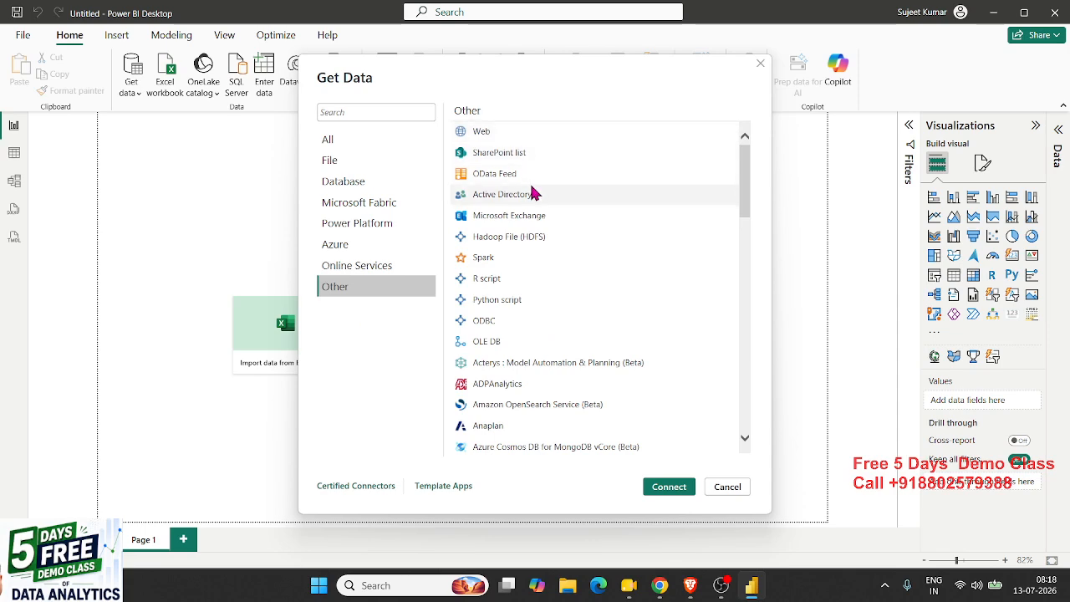
pyautogui.scroll(-5, 514, 326)
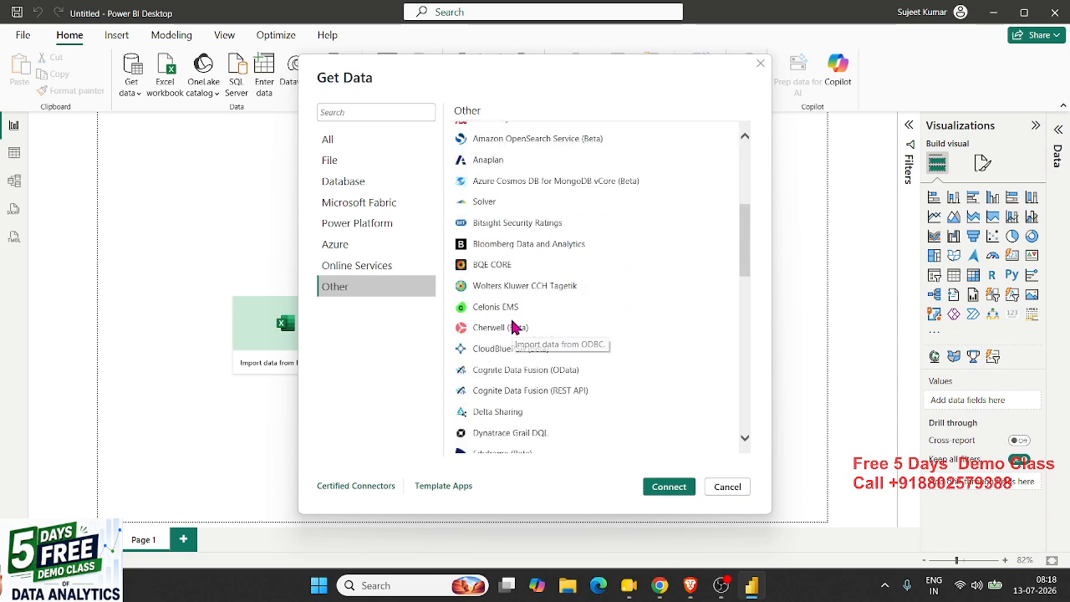
pyautogui.scroll(-3, 514, 326)
pyautogui.scroll(-8, 514, 326)
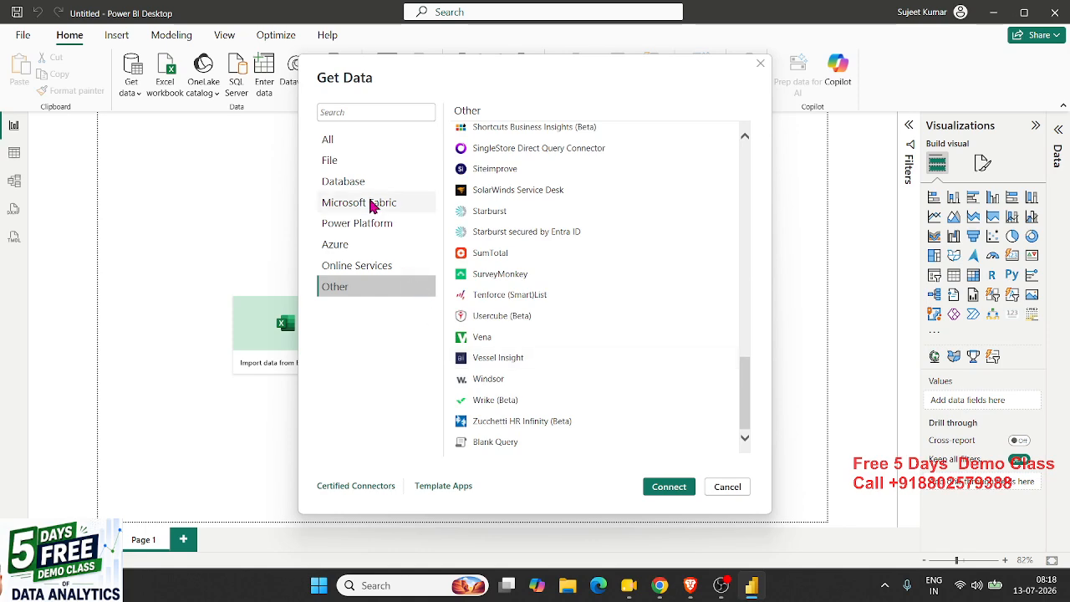
# - Choose Excel Workbook from the File category as the data source and connect to it
pyautogui.click(348, 162)
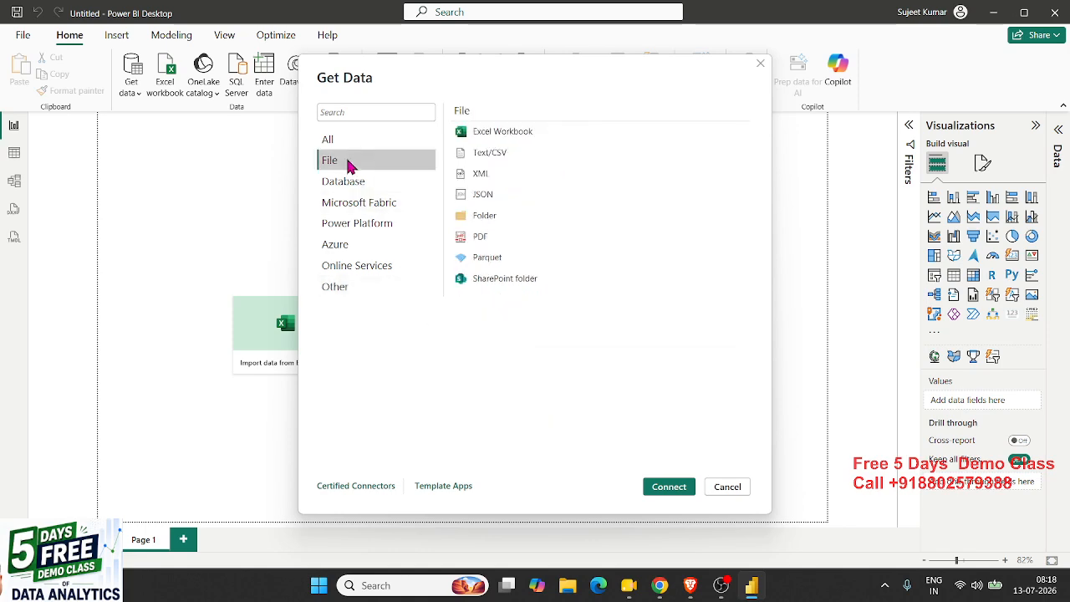
pyautogui.click(467, 135)
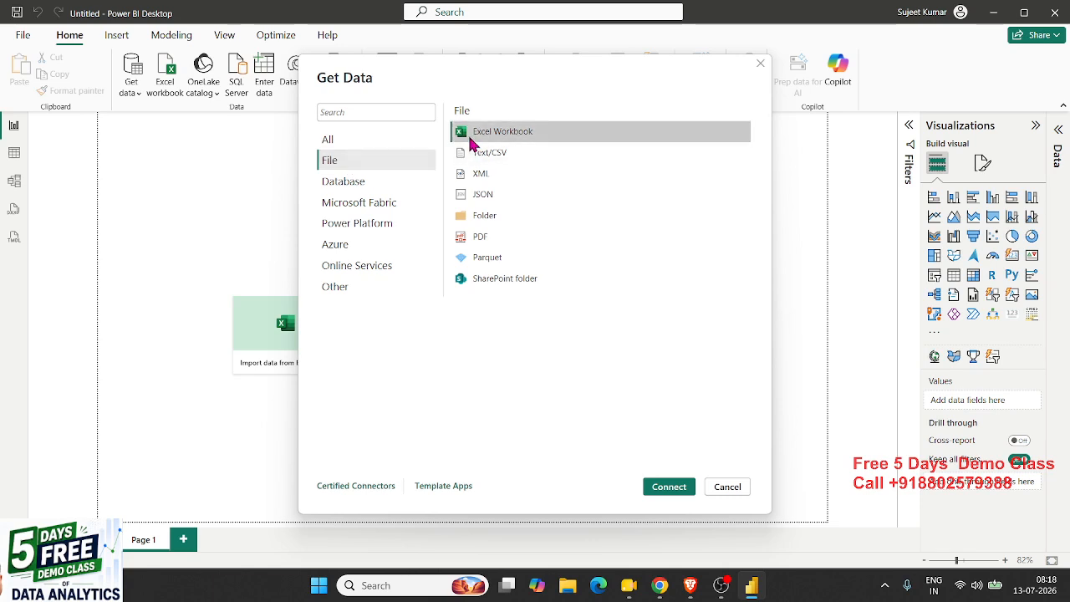
pyautogui.click(668, 486)
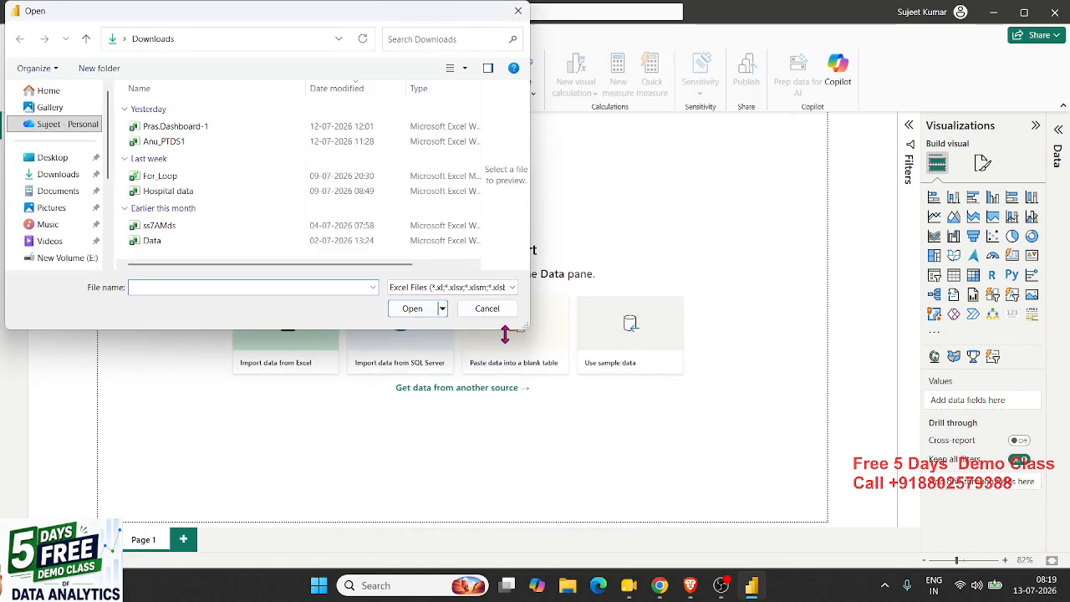
# - Open the Hospital data workbook from the Downloads folder as the source file
pyautogui.moveTo(505, 333); pyautogui.dragTo(488, 427)
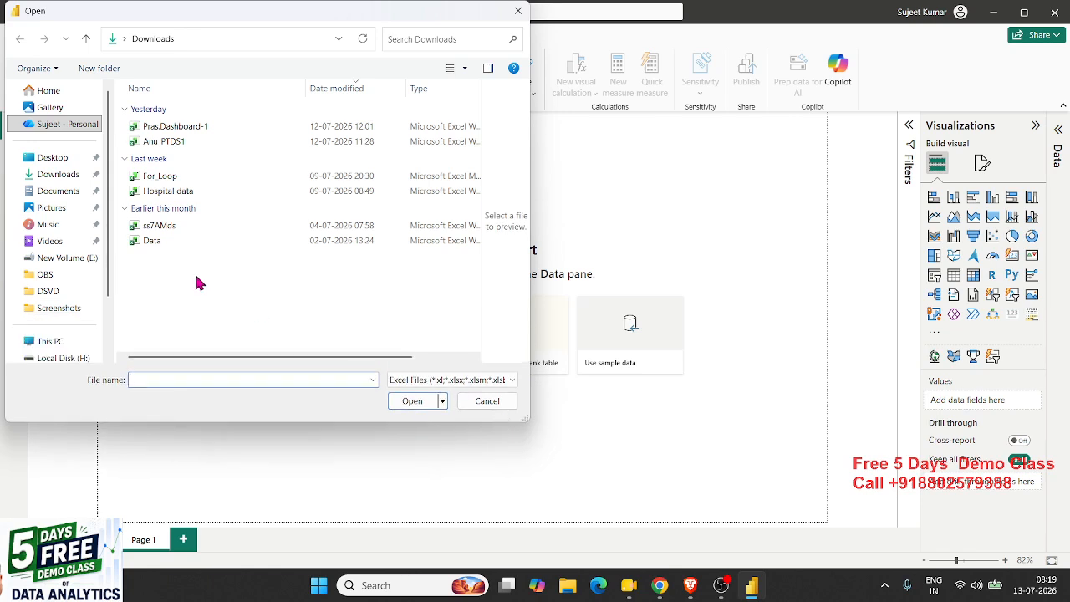
pyautogui.click(59, 180)
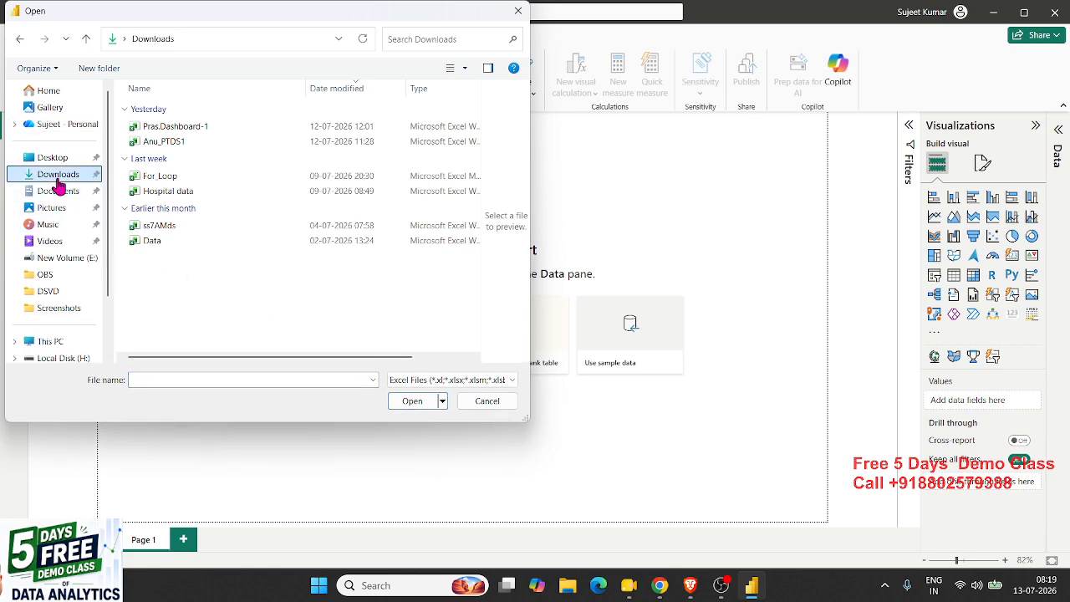
pyautogui.click(170, 141)
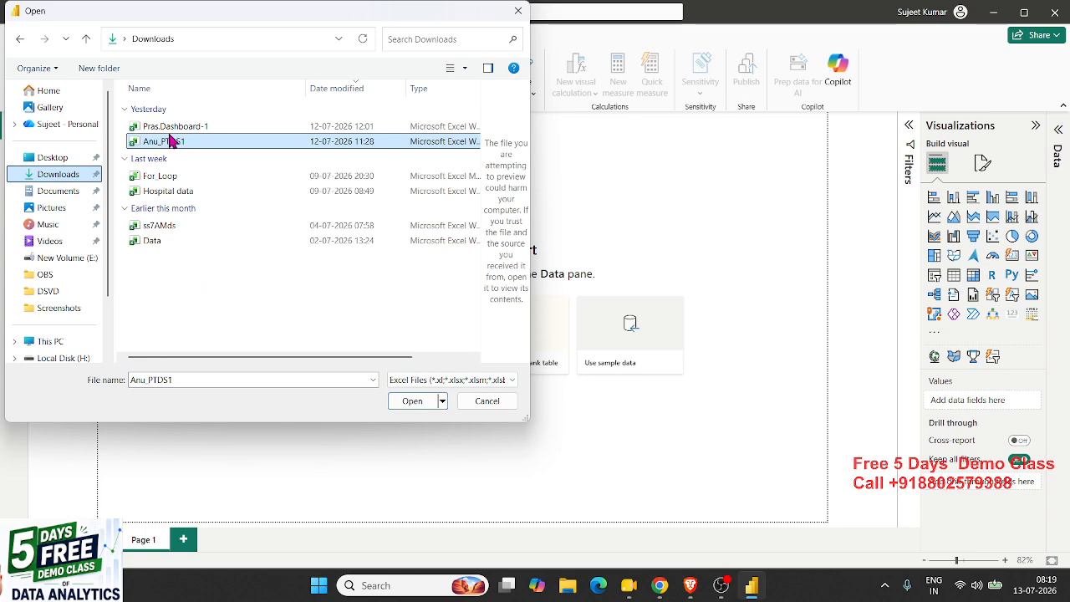
pyautogui.click(177, 131)
pyautogui.click(185, 140)
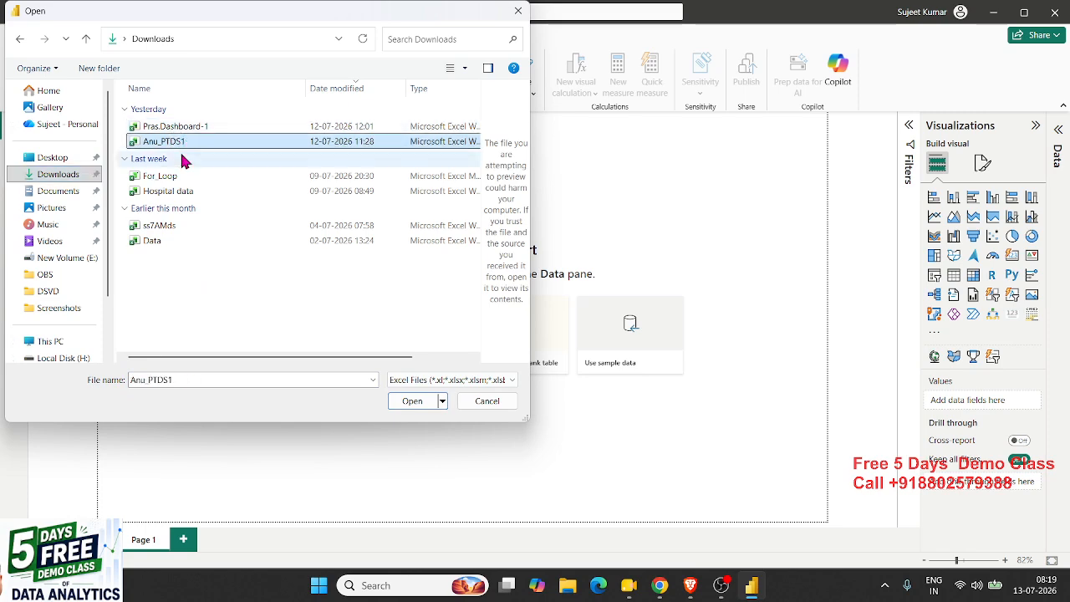
pyautogui.click(183, 177)
pyautogui.click(179, 222)
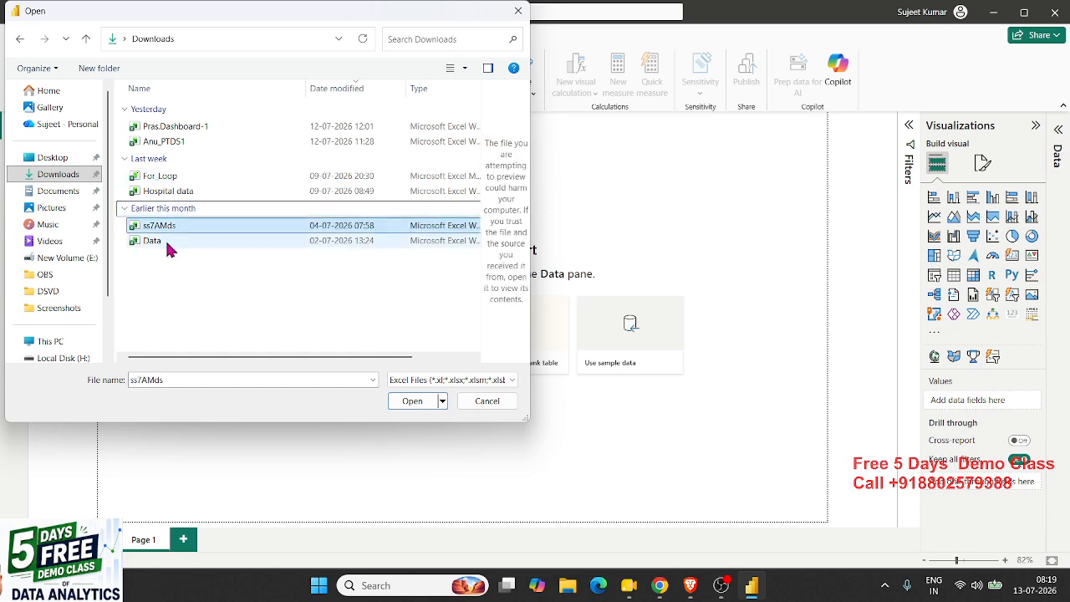
pyautogui.click(168, 244)
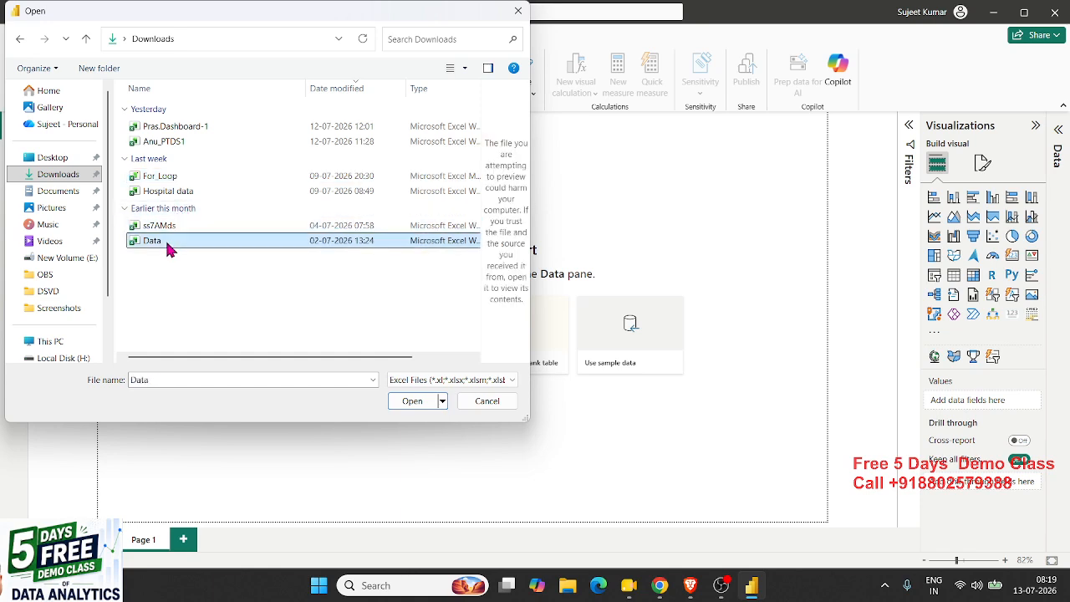
pyautogui.click(165, 195)
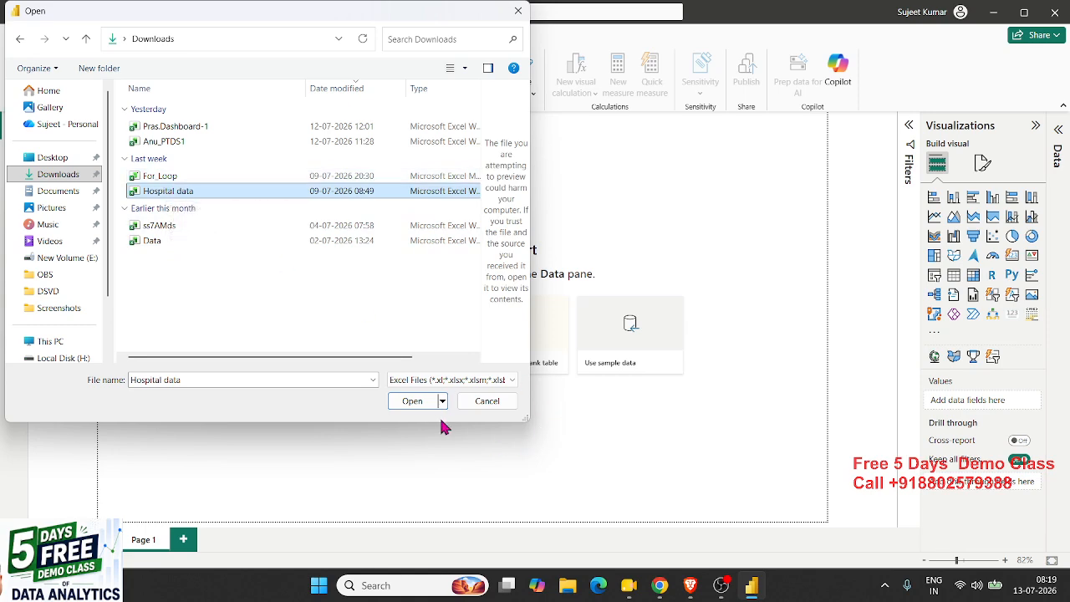
pyautogui.click(418, 401)
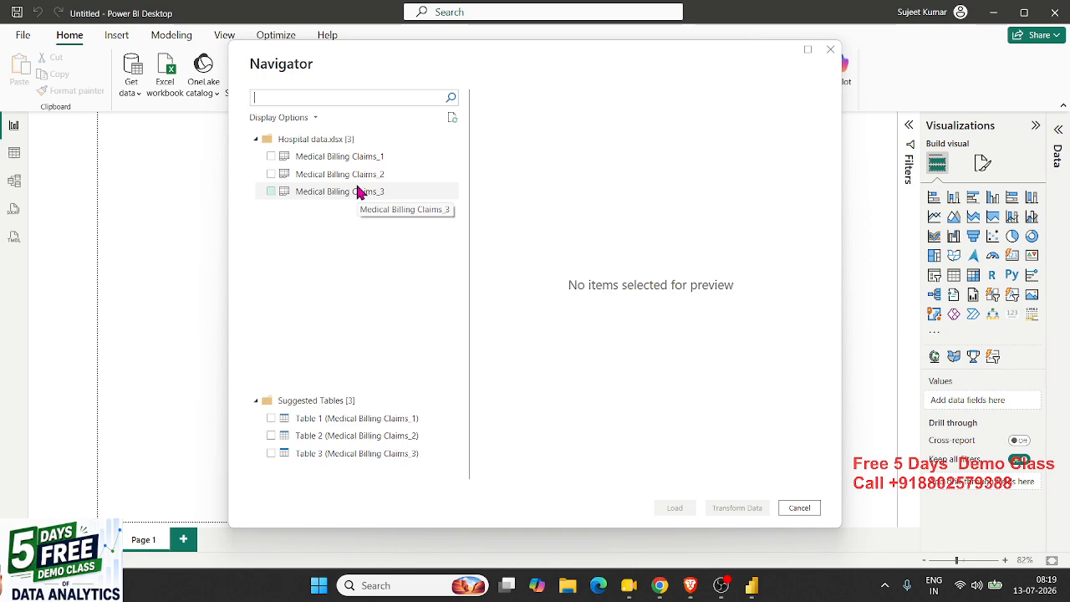
# - Select the Medical Billing Claims_1 sheet, review its preview columns, and open it in Power Query Editor for transformation
pyautogui.click(306, 162)
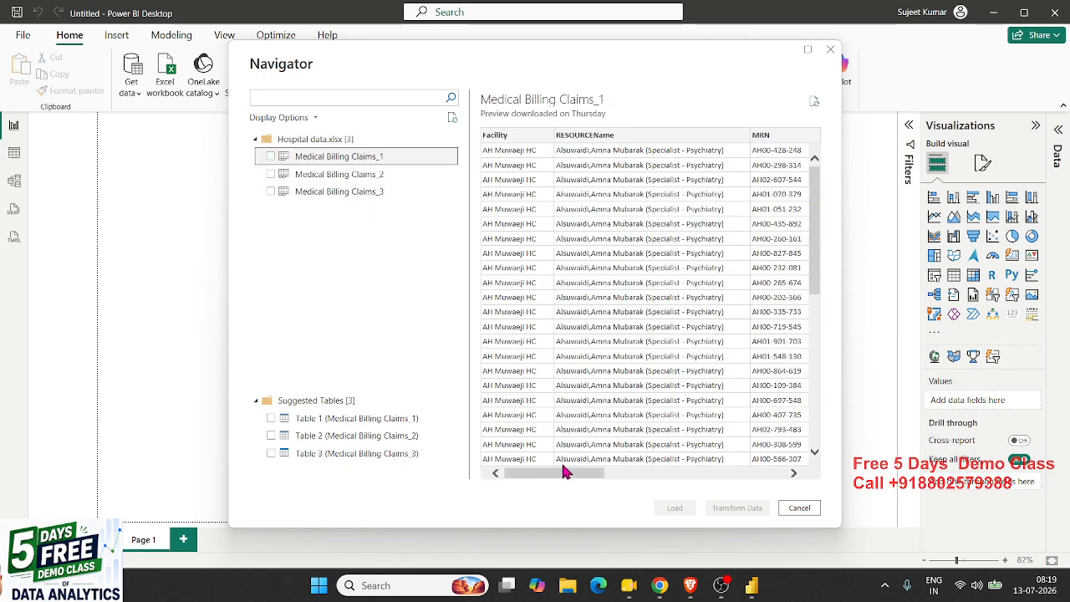
pyautogui.moveTo(562, 472); pyautogui.dragTo(552, 443)
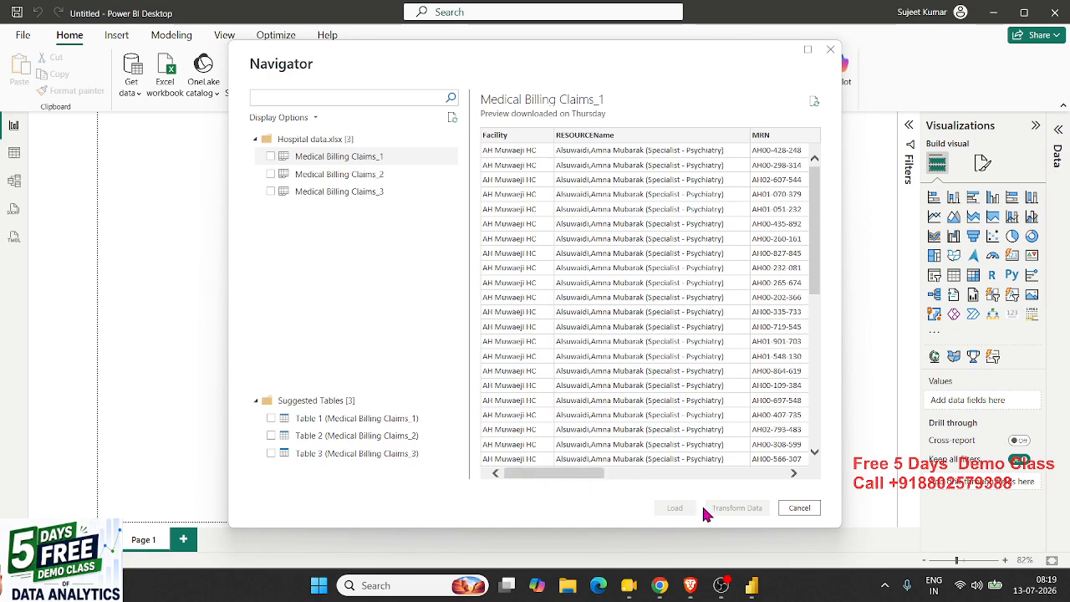
pyautogui.click(271, 157)
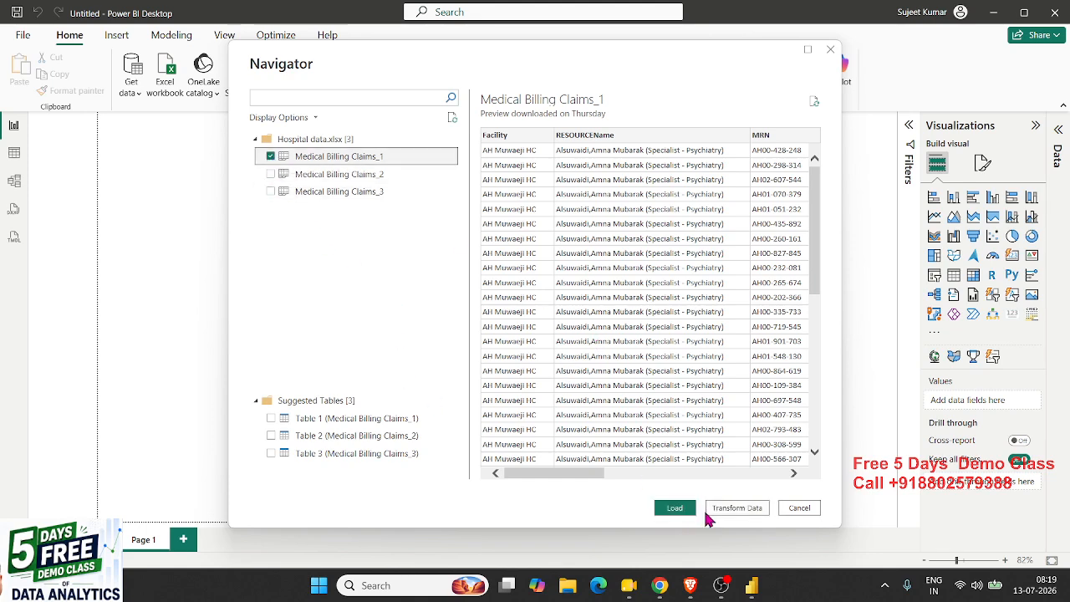
pyautogui.click(271, 158)
pyautogui.click(272, 158)
pyautogui.click(271, 158)
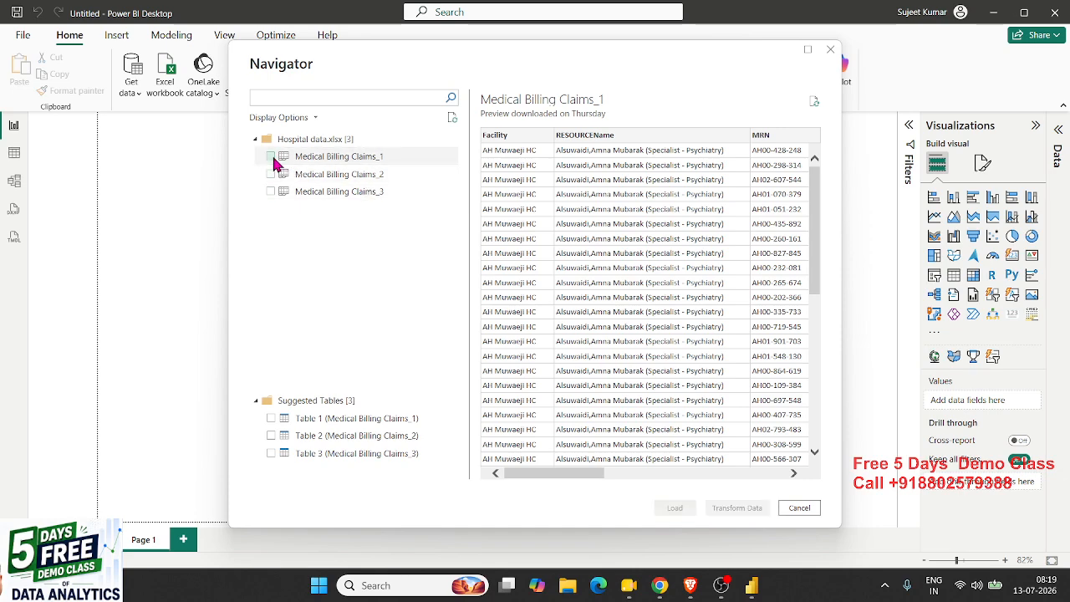
pyautogui.click(272, 158)
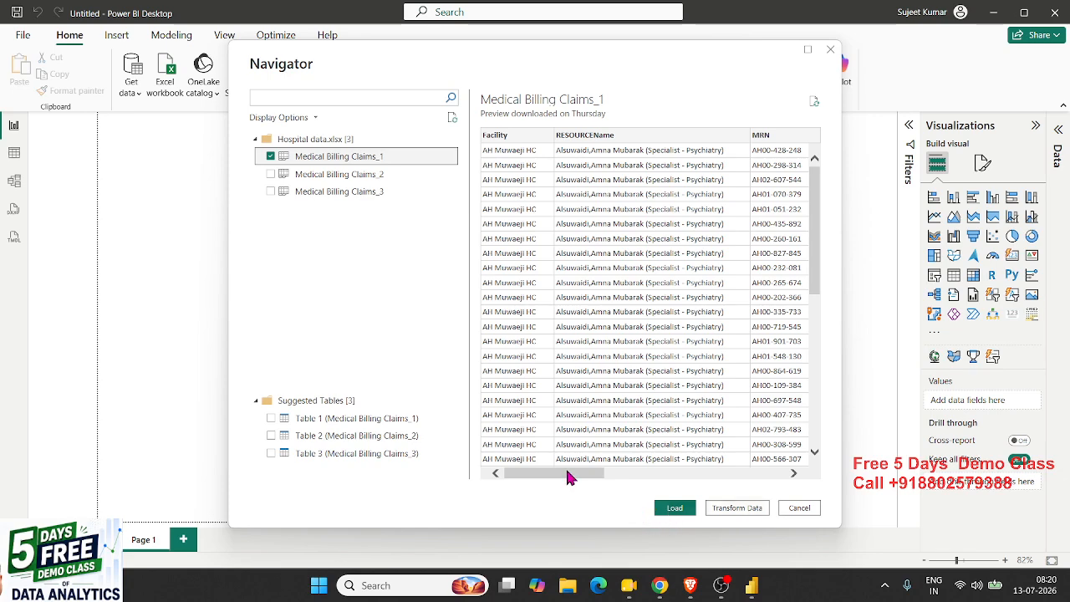
pyautogui.moveTo(565, 469); pyautogui.dragTo(747, 478)
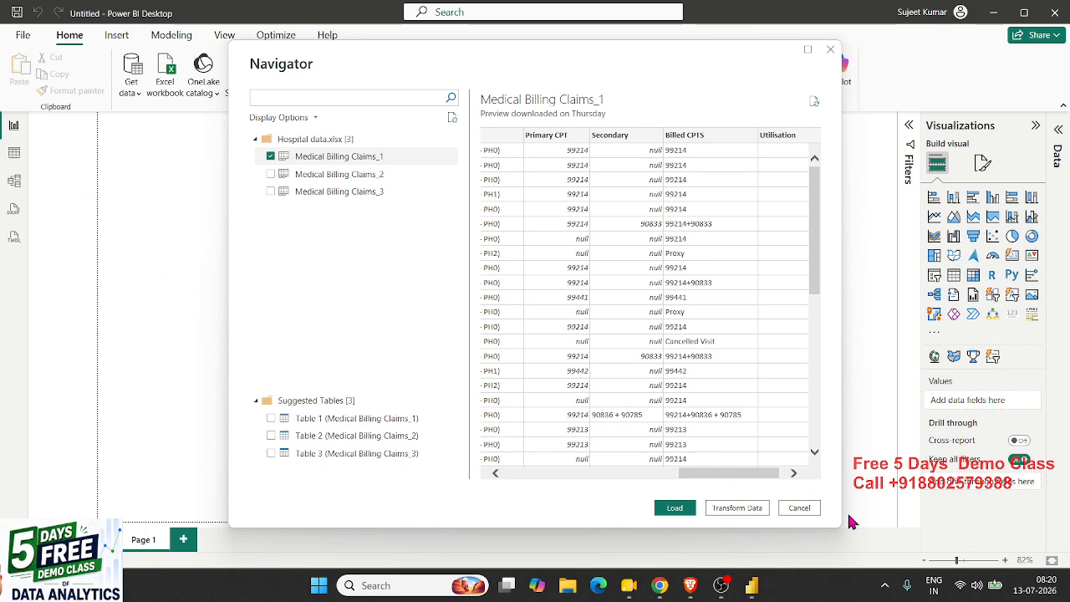
pyautogui.click(743, 513)
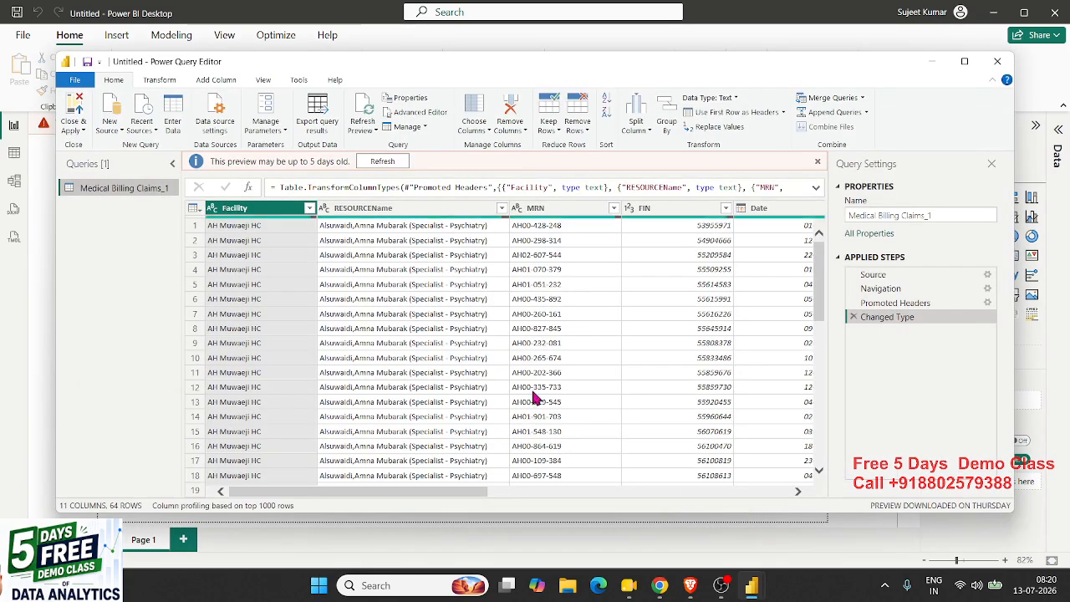
# - Refresh the outdated data preview and replace null with 0 in the Secondary column
pyautogui.click(393, 163)
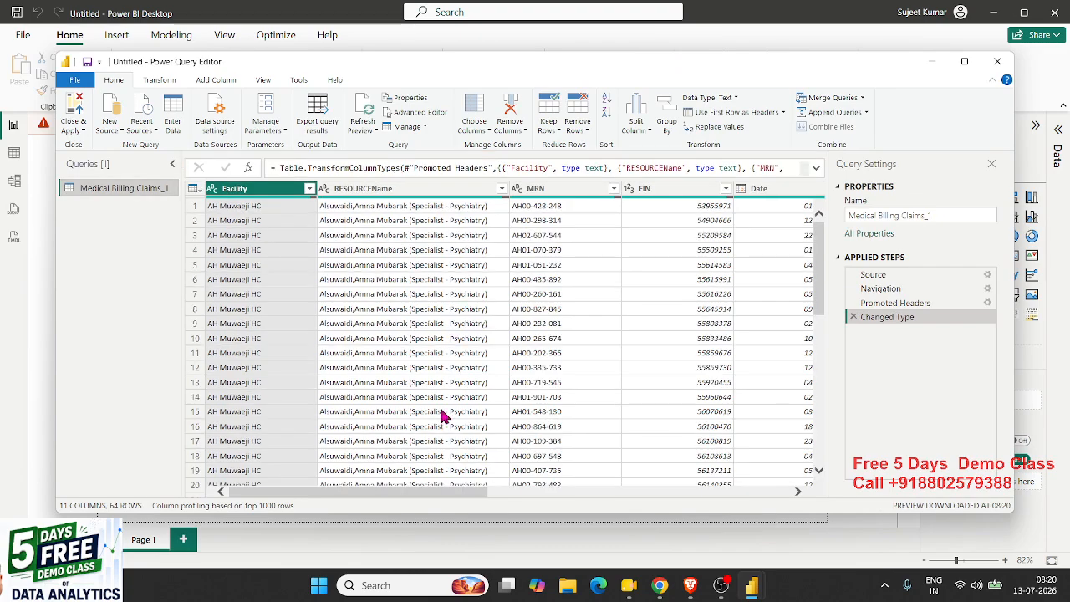
pyautogui.moveTo(433, 492); pyautogui.dragTo(697, 509)
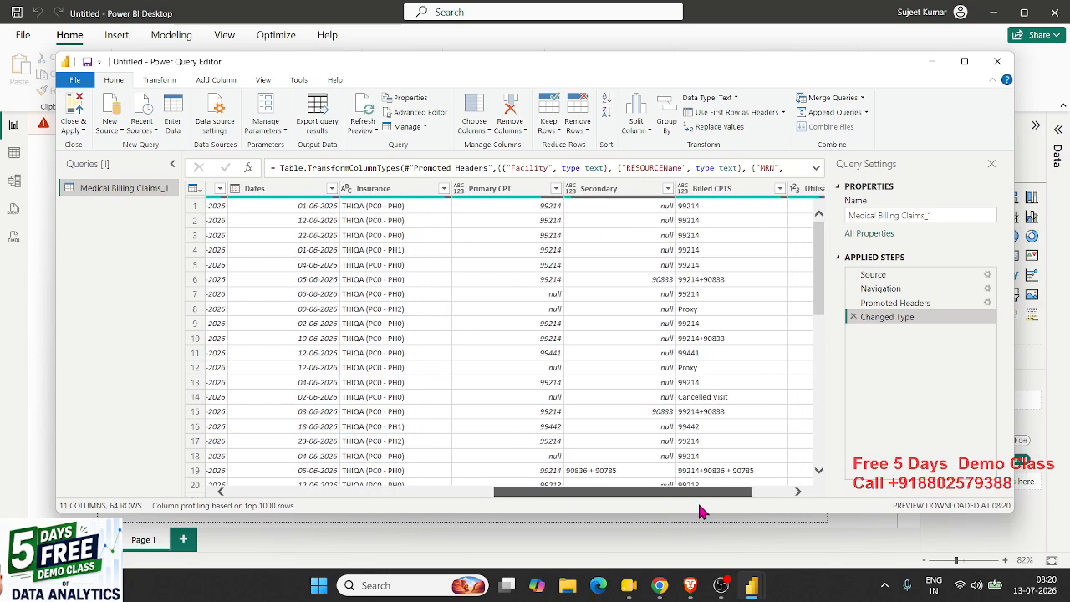
pyautogui.click(627, 192)
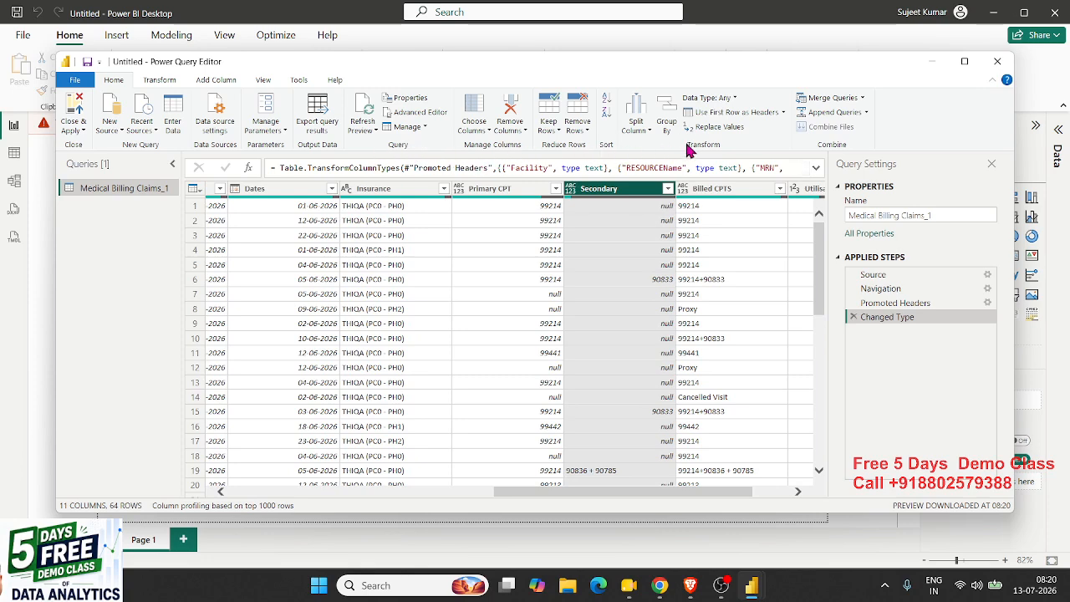
pyautogui.click(714, 126)
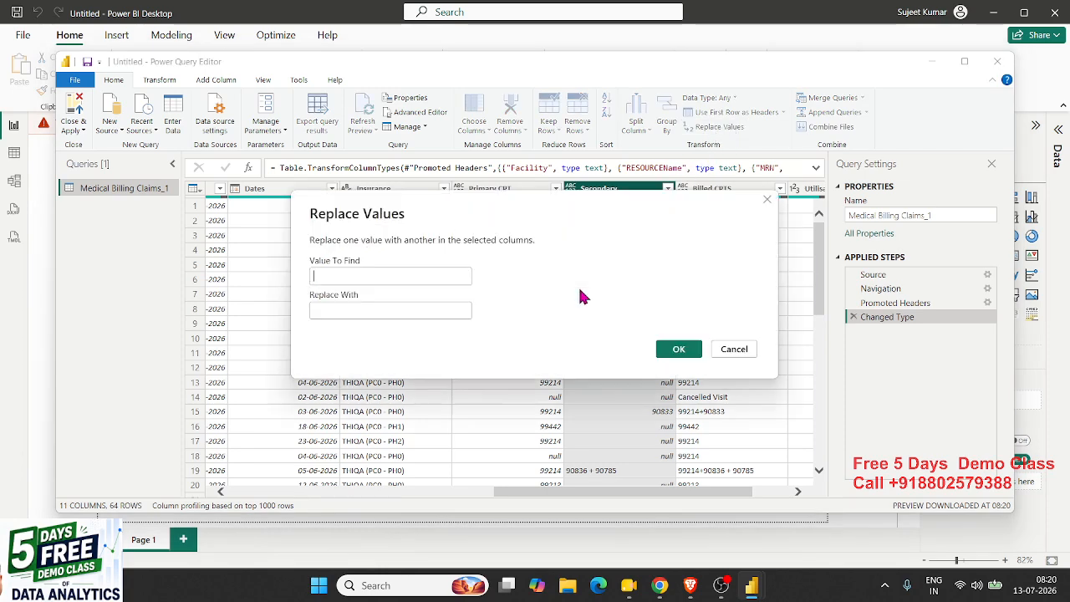
pyautogui.write('null')
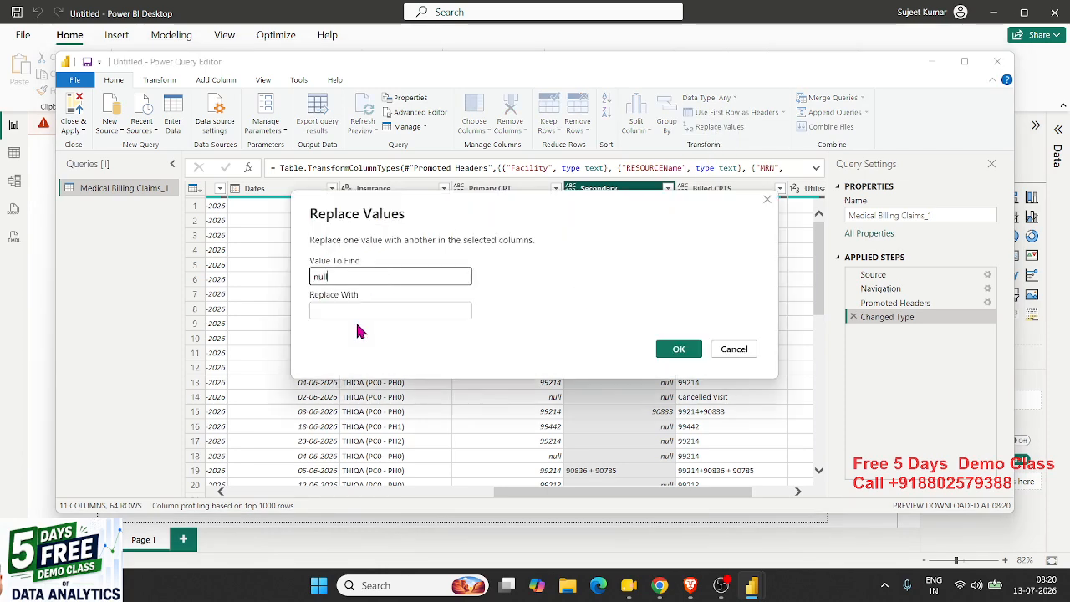
pyautogui.click(360, 309)
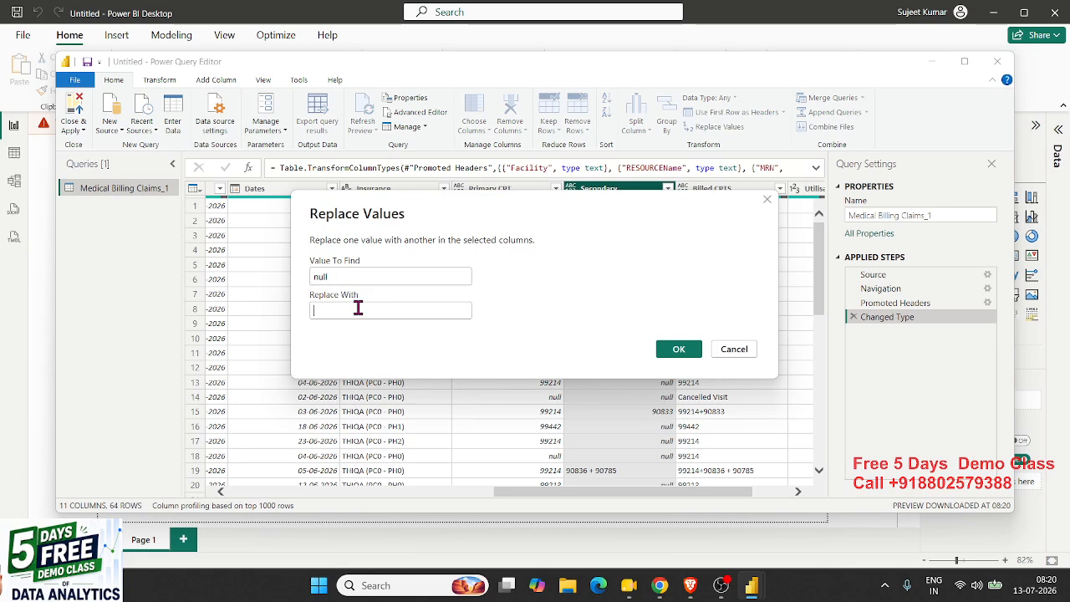
pyautogui.write('0')
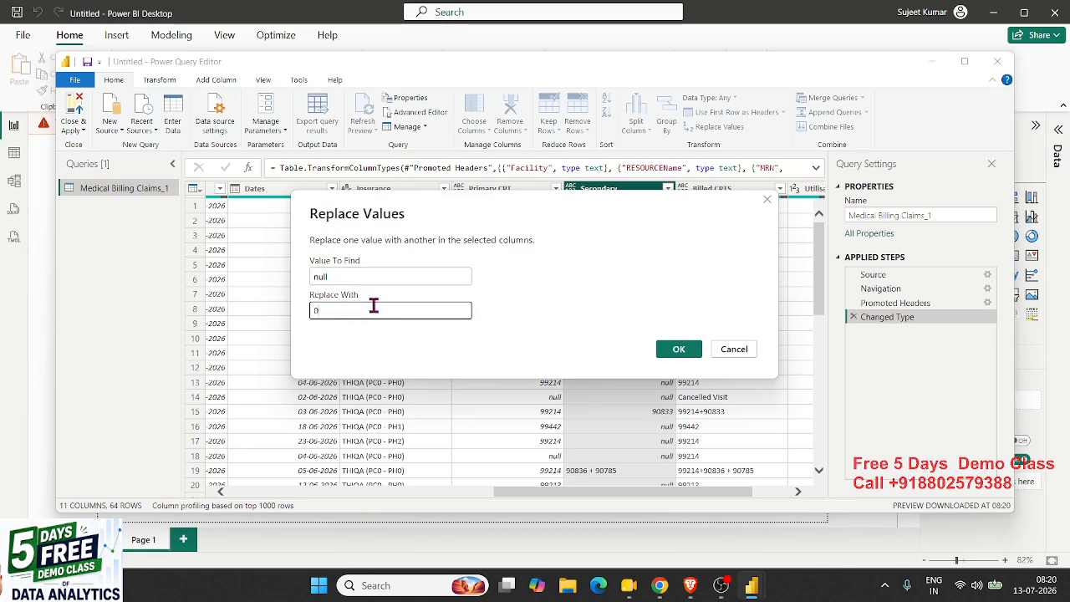
pyautogui.click(679, 348)
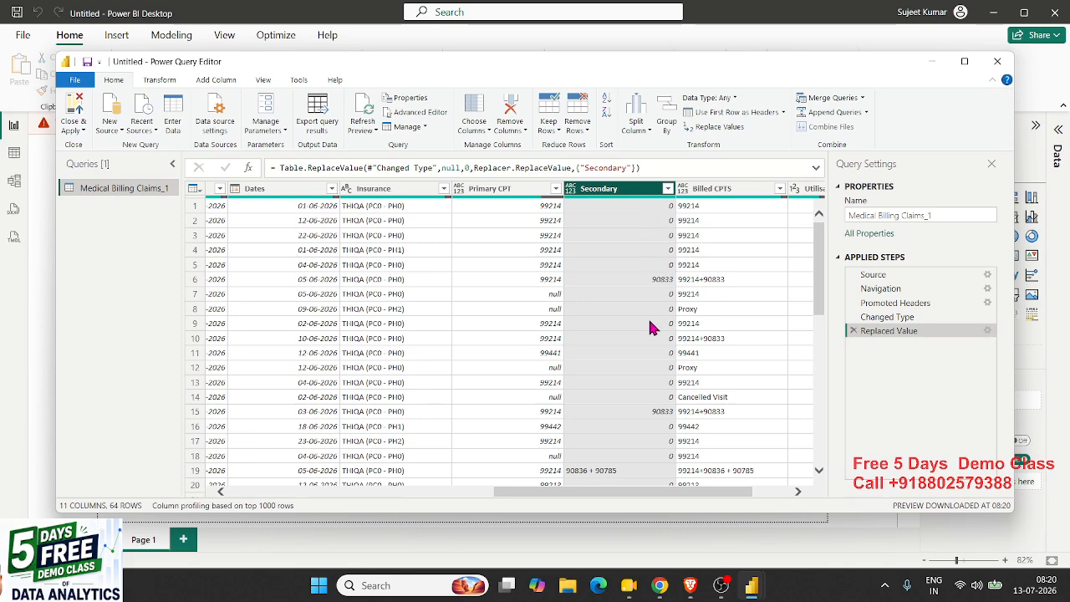
# - Replace null with 0 in the Utilisation column
pyautogui.moveTo(650, 495); pyautogui.dragTo(691, 497)
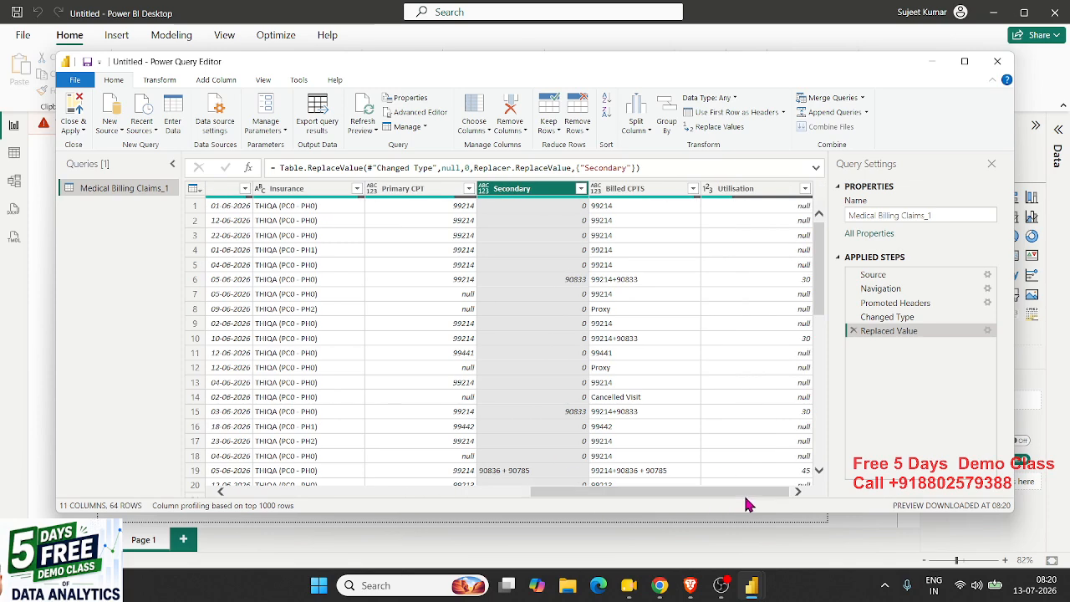
pyautogui.click(728, 190)
pyautogui.click(712, 126)
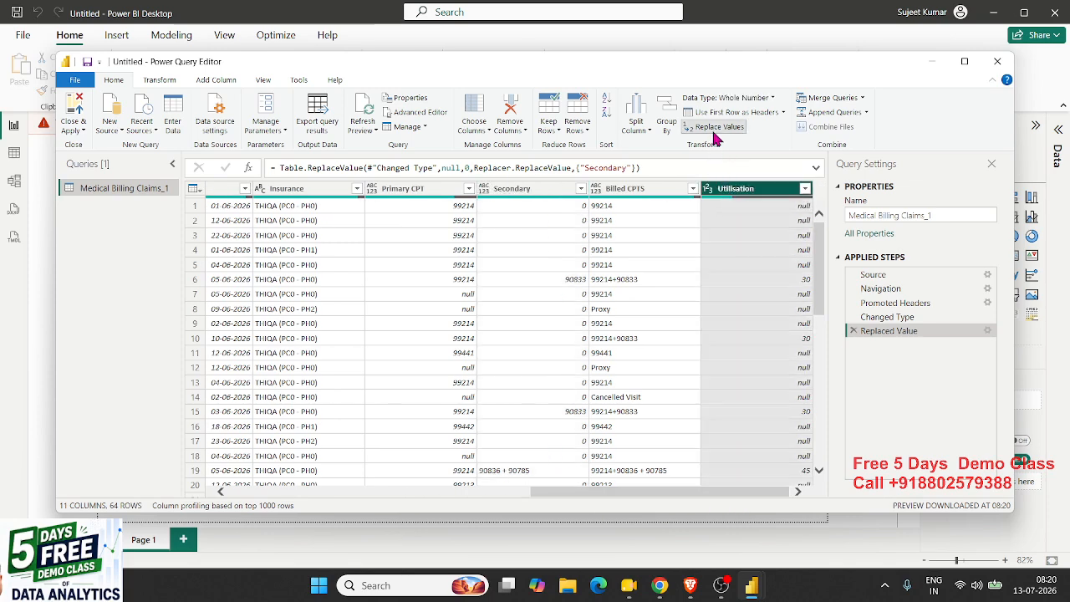
pyautogui.write('null')
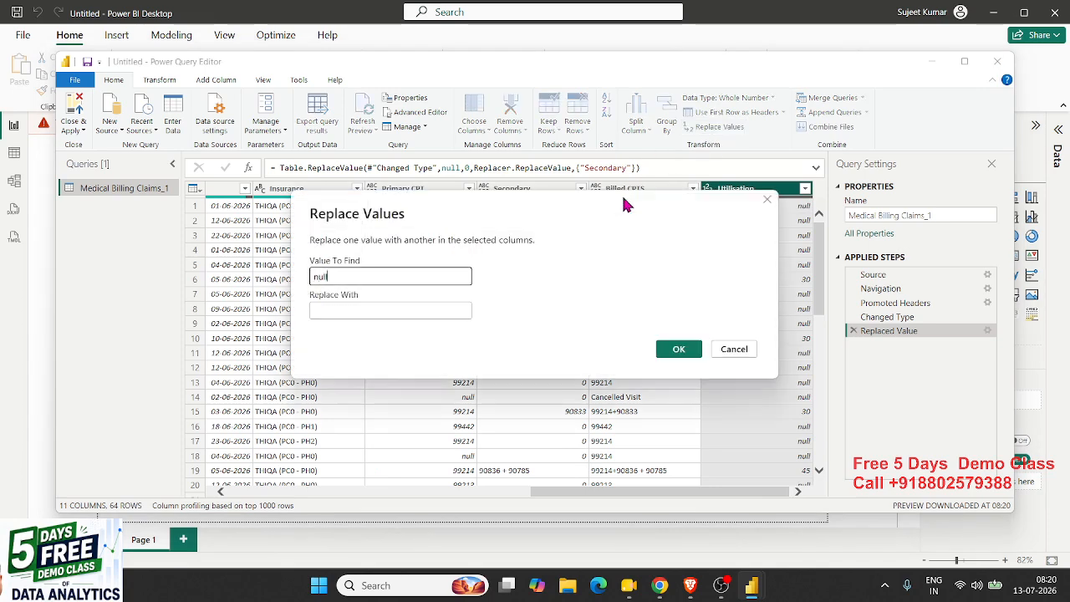
pyautogui.click(432, 313)
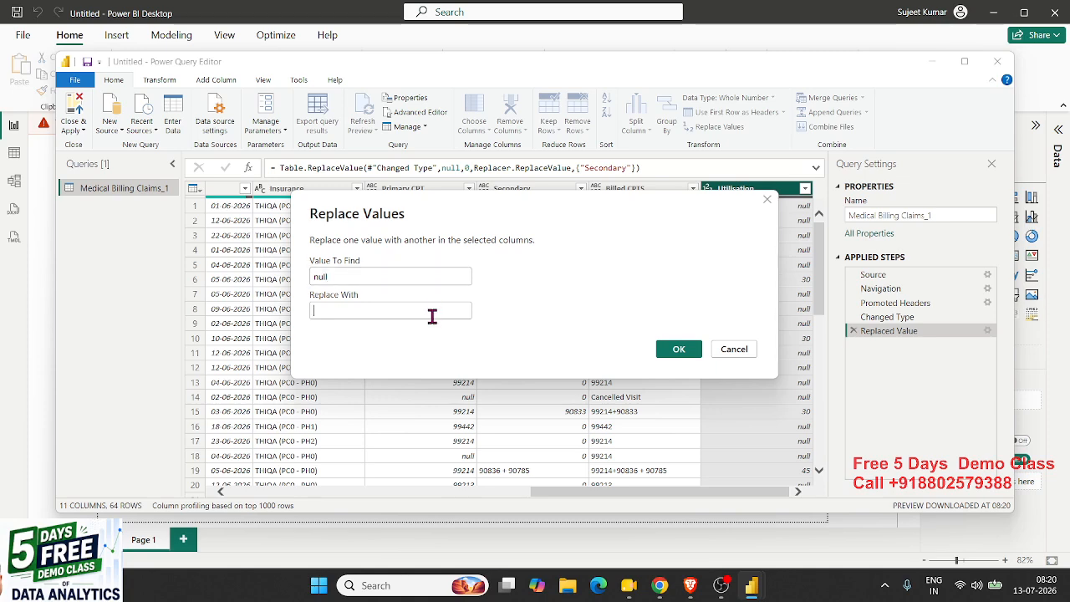
pyautogui.write('0')
pyautogui.click(677, 349)
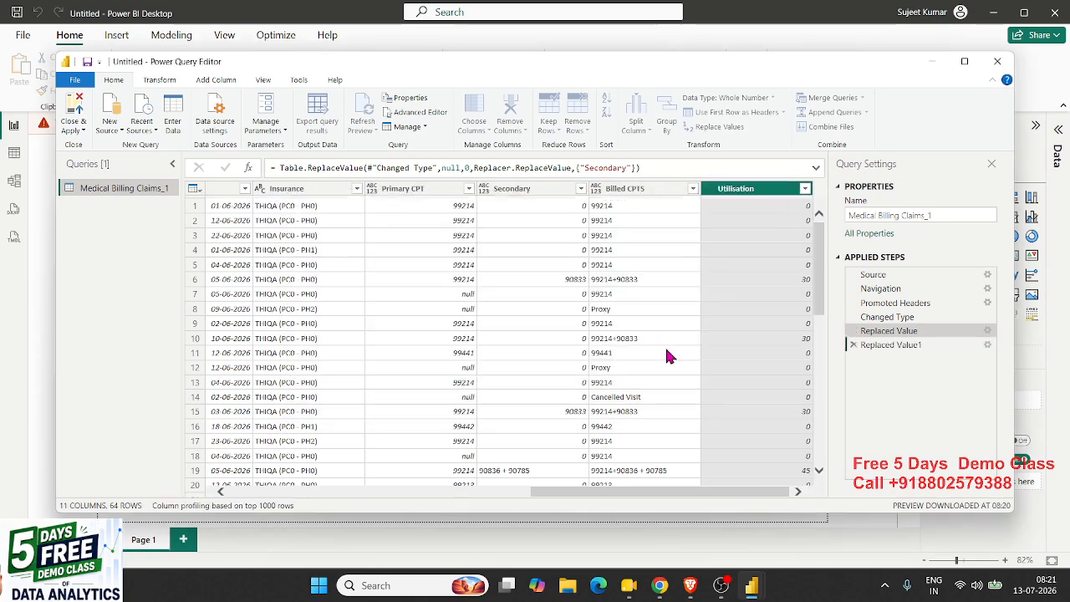
# - Close and apply the query changes to load the data, and show the loaded table in Table view
pyautogui.moveTo(681, 497); pyautogui.dragTo(329, 490)
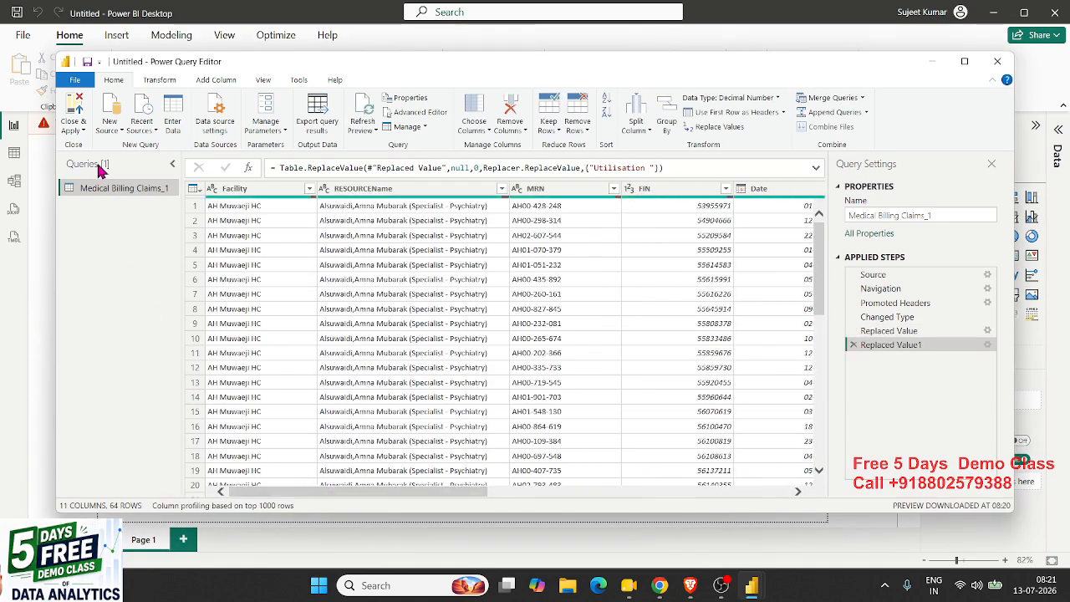
pyautogui.click(74, 117)
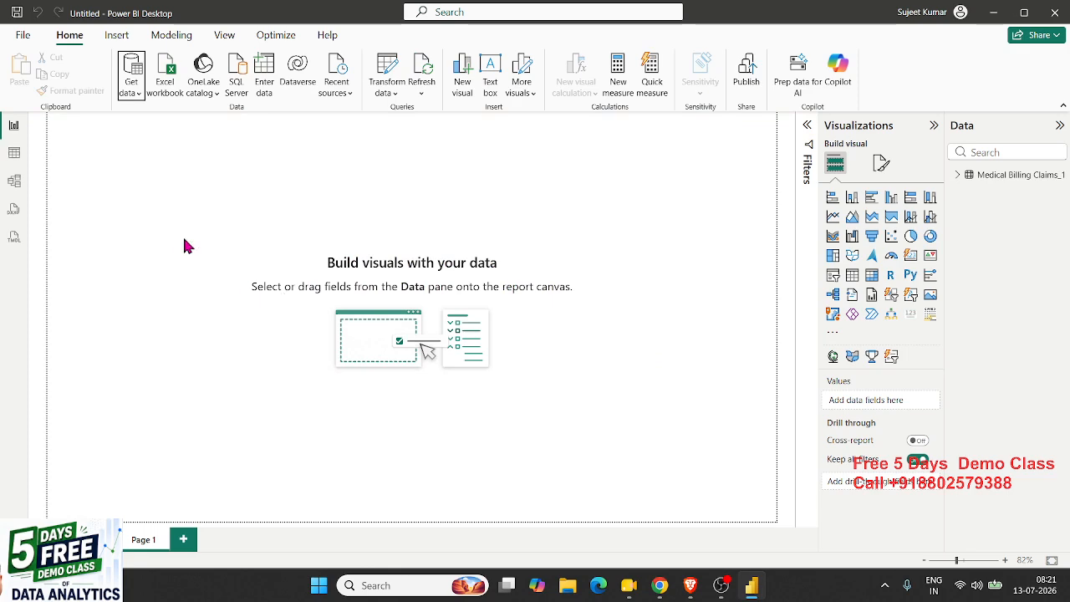
pyautogui.click(14, 156)
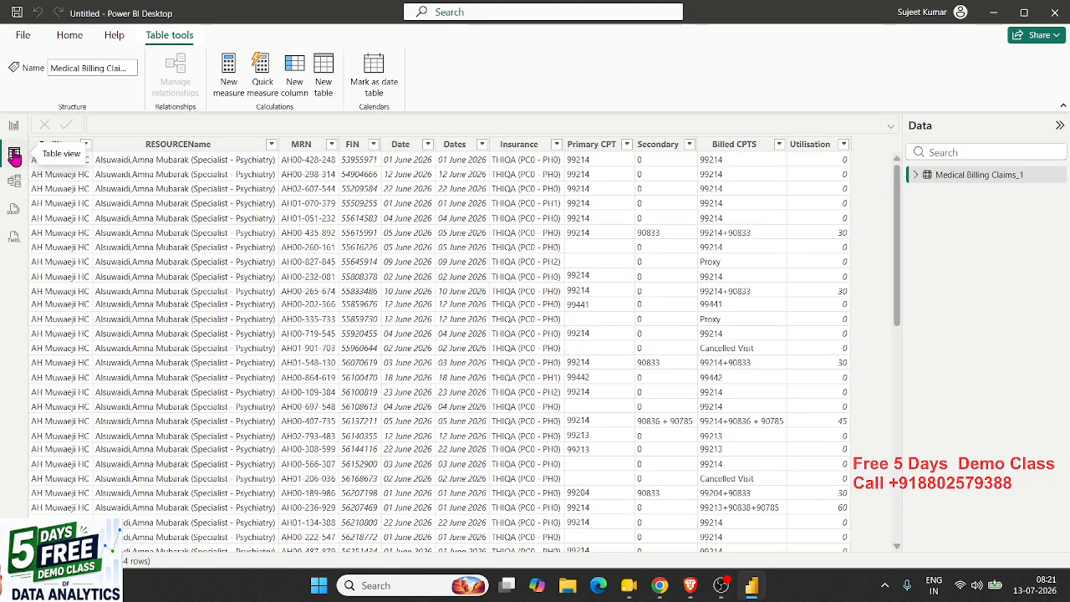
# - Examine the loaded Medical Billing Claims_1 rows, including the Primary CPT and Billed CPTS columns, for blank and replaced values
pyautogui.click(631, 325)
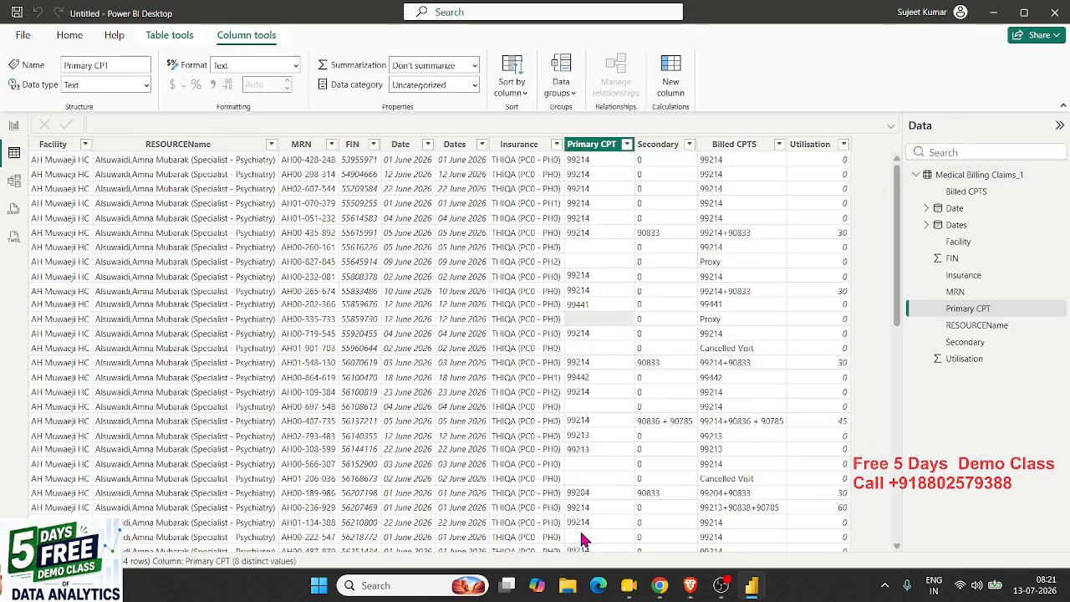
pyautogui.click(749, 250)
pyautogui.press('Right')
pyautogui.press('Right')
pyautogui.press('Right')
pyautogui.press('Right')
pyautogui.press('Right')
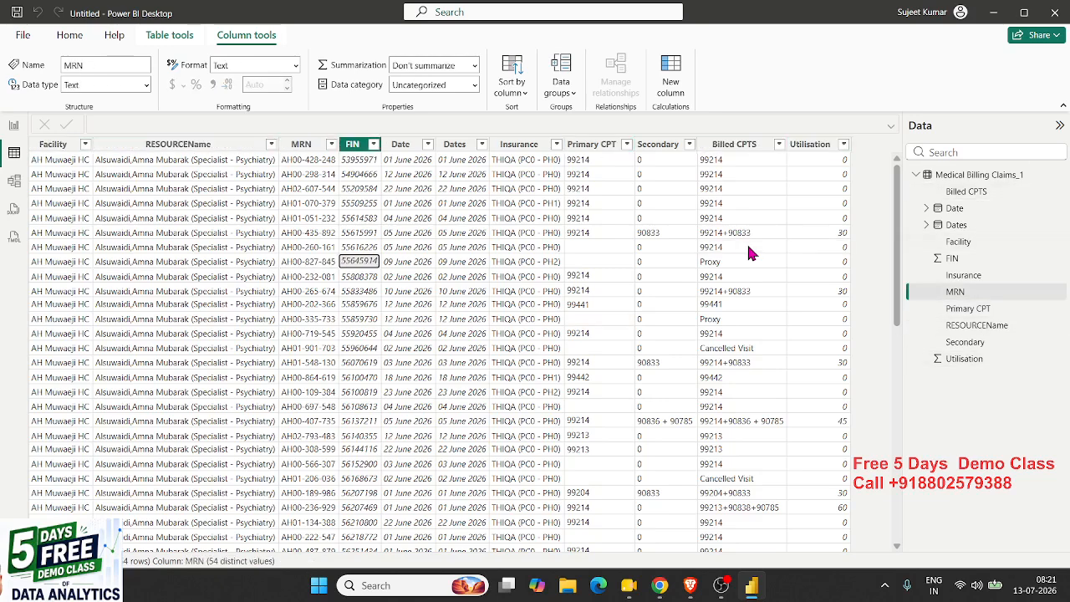
pyautogui.press('Left')
pyautogui.press('Left')
pyautogui.press('Left')
pyautogui.click(750, 250)
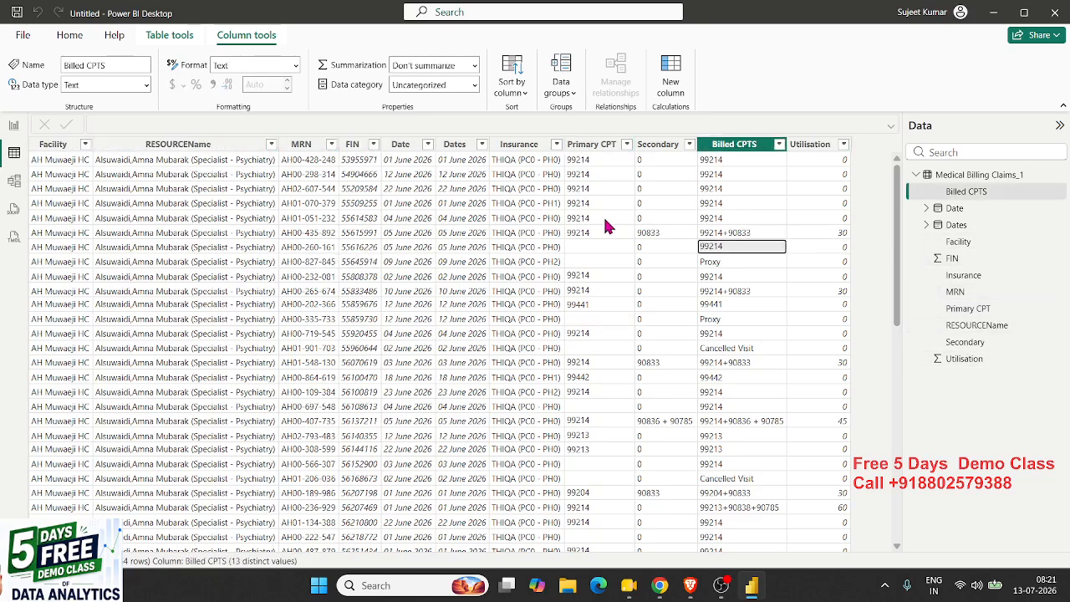
pyautogui.click(19, 156)
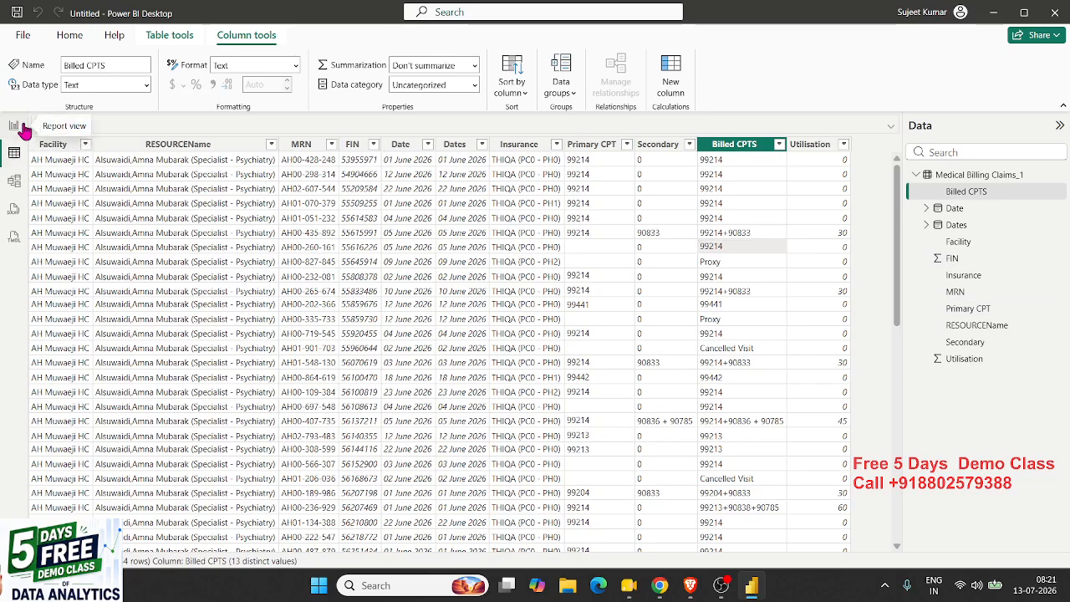
# - Delete the Medical Billing Claims_1 table from the model in Report view and check the query list in Power Query Editor
pyautogui.click(24, 127)
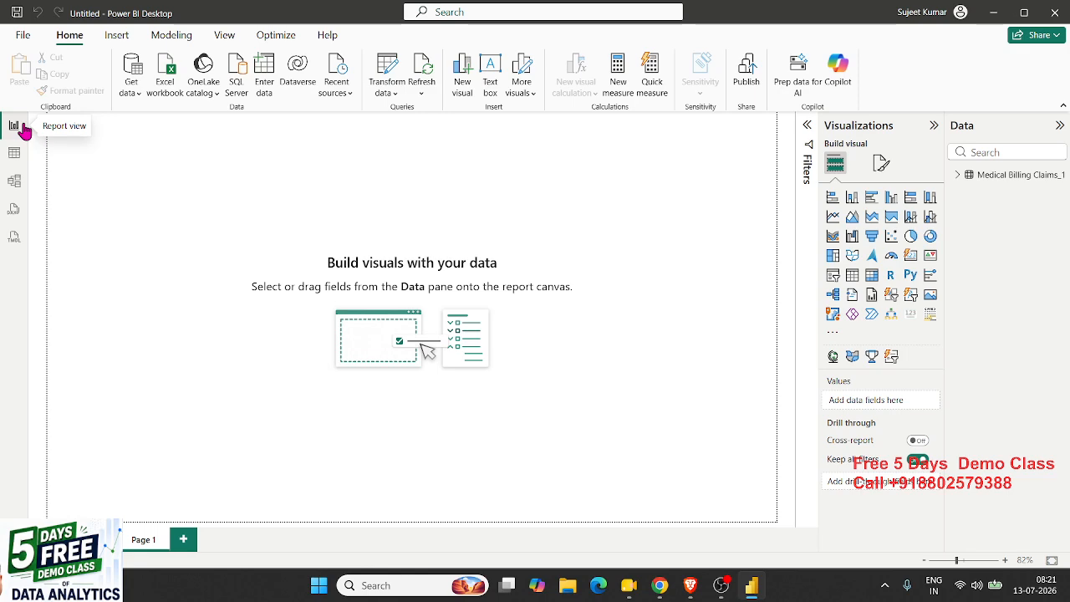
pyautogui.rightClick(991, 175)
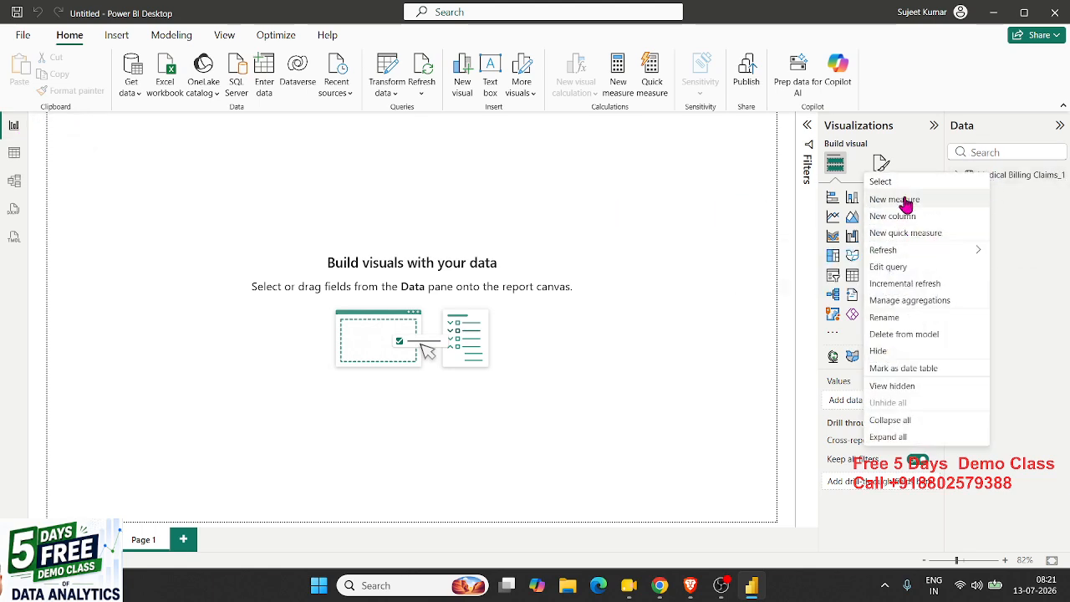
pyautogui.click(1049, 234)
pyautogui.rightClick(1012, 185)
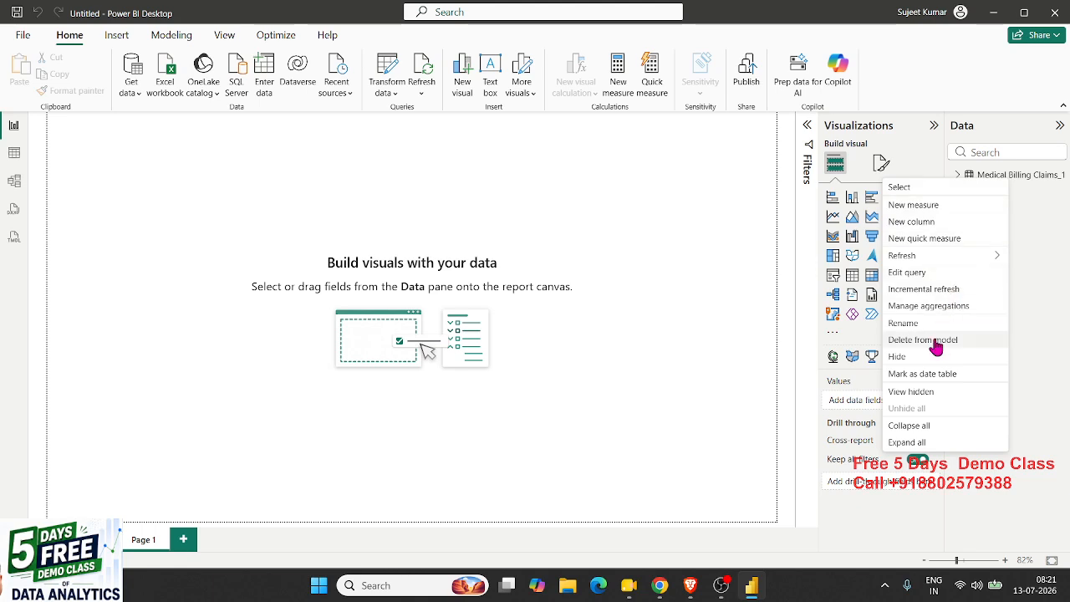
pyautogui.click(918, 342)
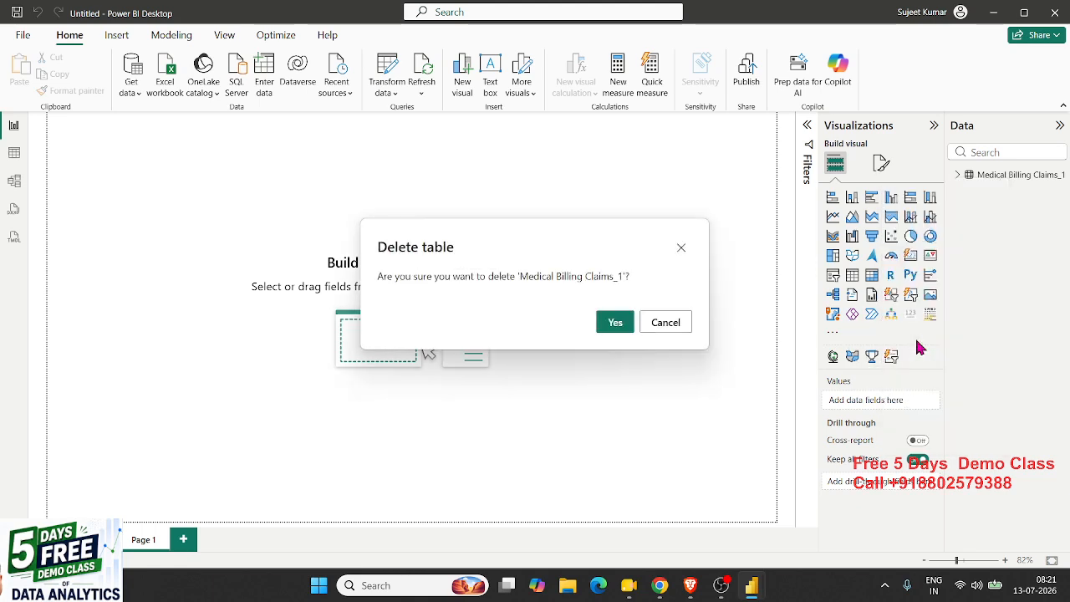
pyautogui.click(614, 326)
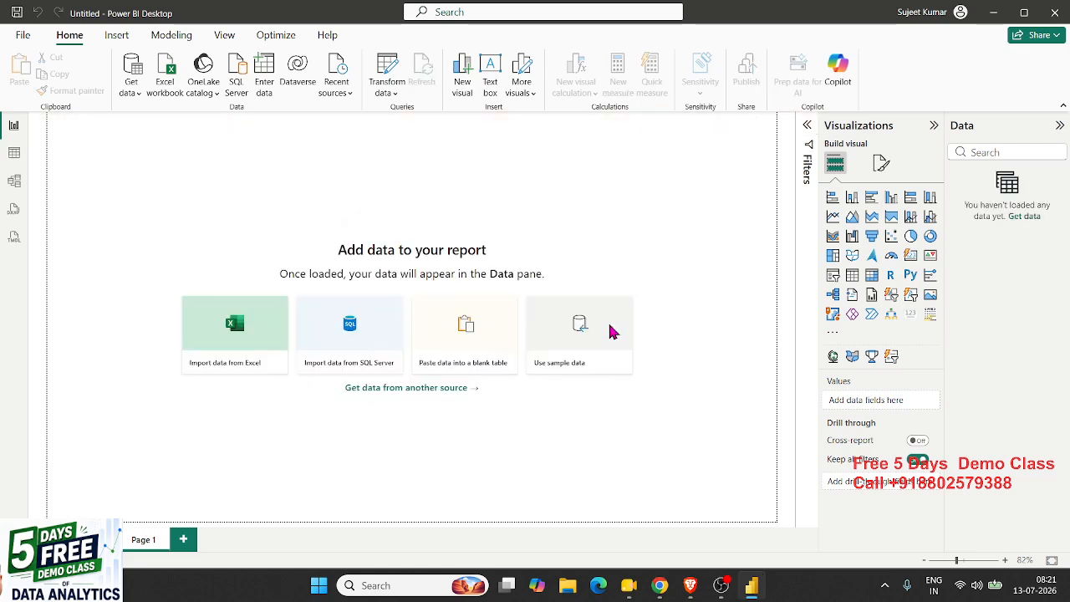
pyautogui.click(382, 70)
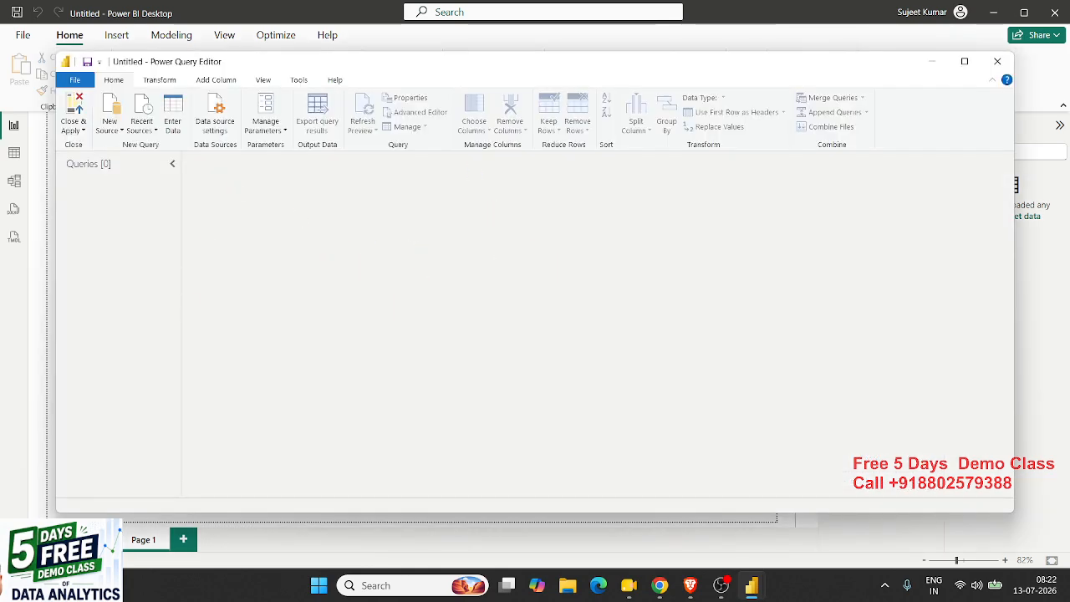
pyautogui.click(997, 61)
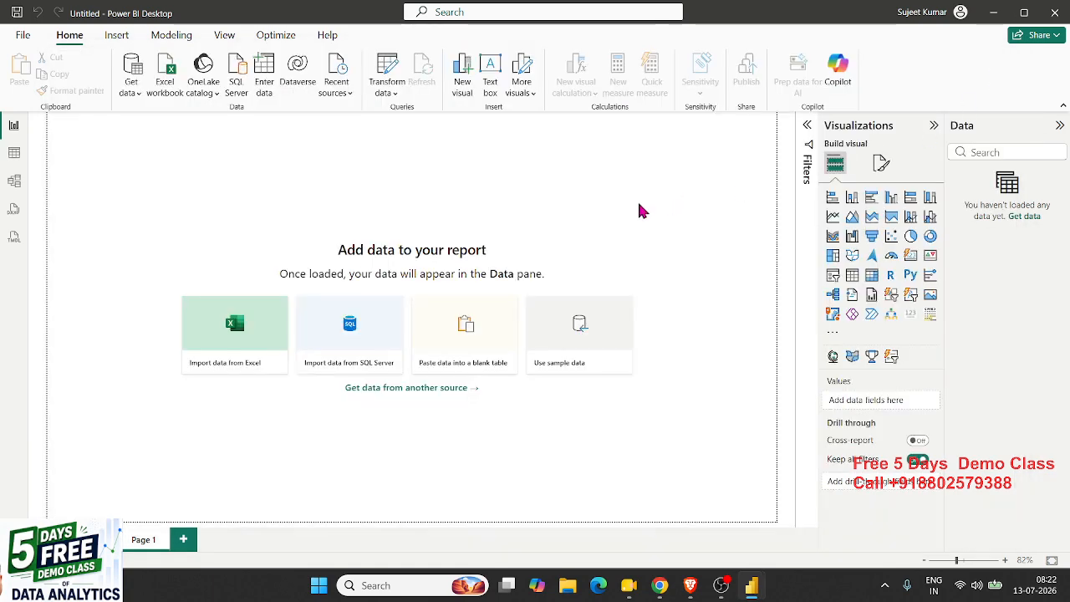
# - Start an Excel data import and browse to the Downloads folder inside DPC on the IPT (F:) drive
pyautogui.click(246, 341)
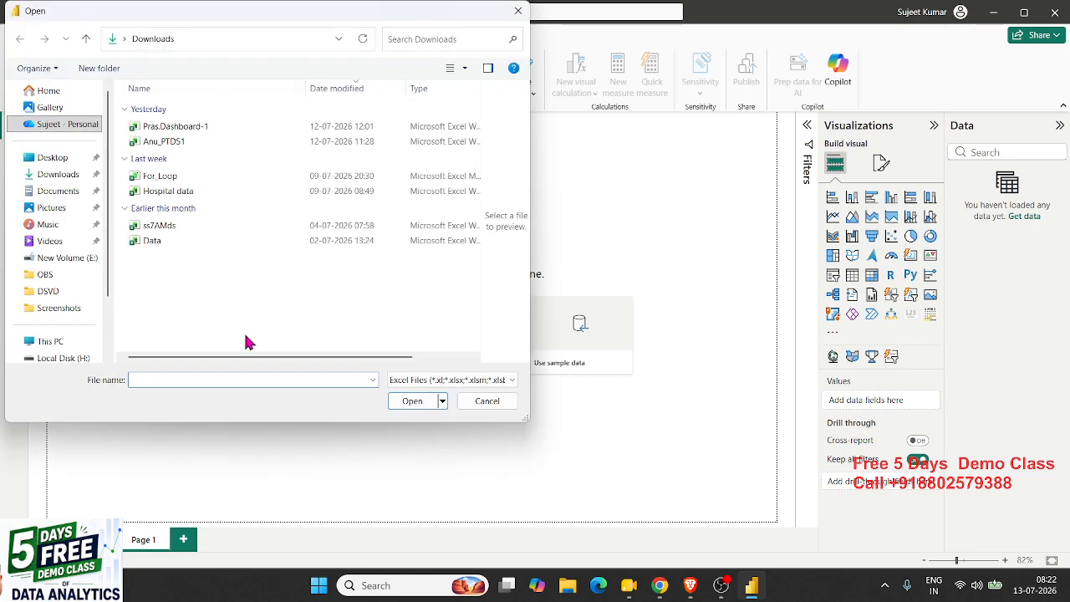
pyautogui.moveTo(108, 262); pyautogui.dragTo(105, 317)
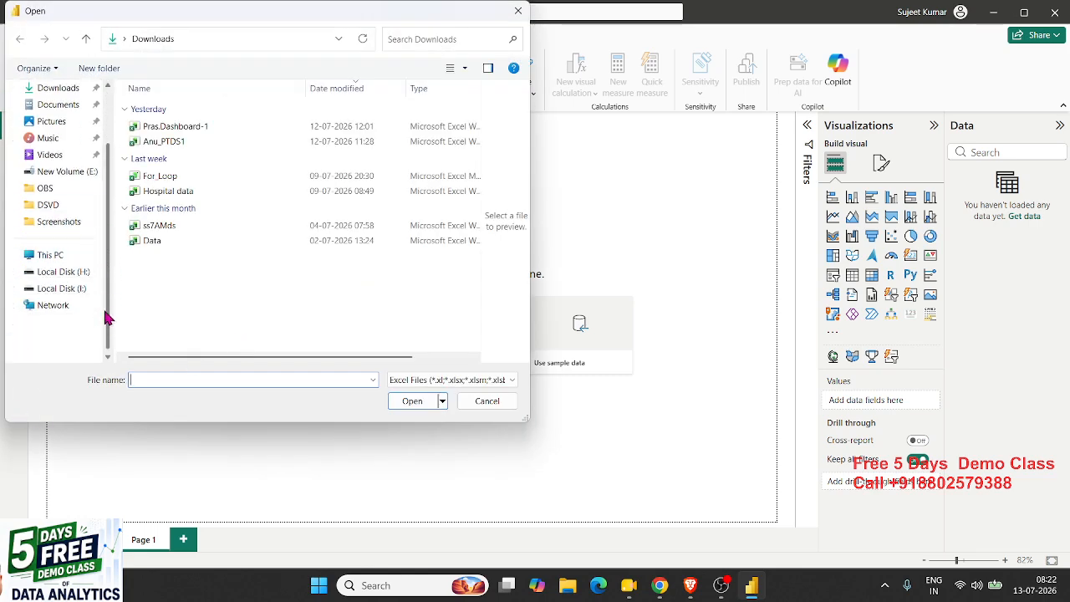
pyautogui.click(68, 255)
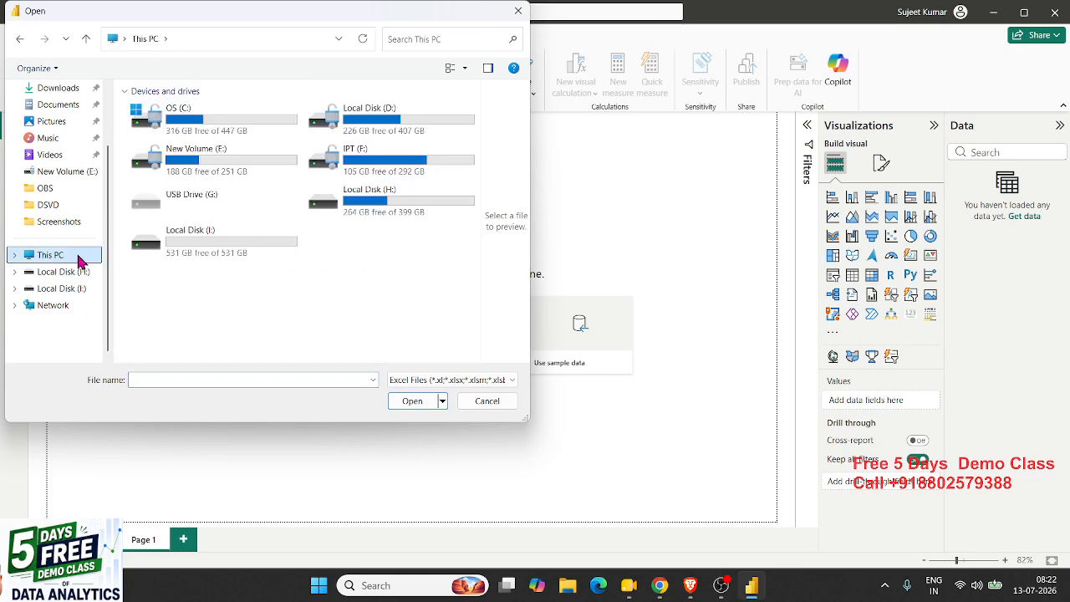
pyautogui.click(261, 162)
pyautogui.click(361, 170)
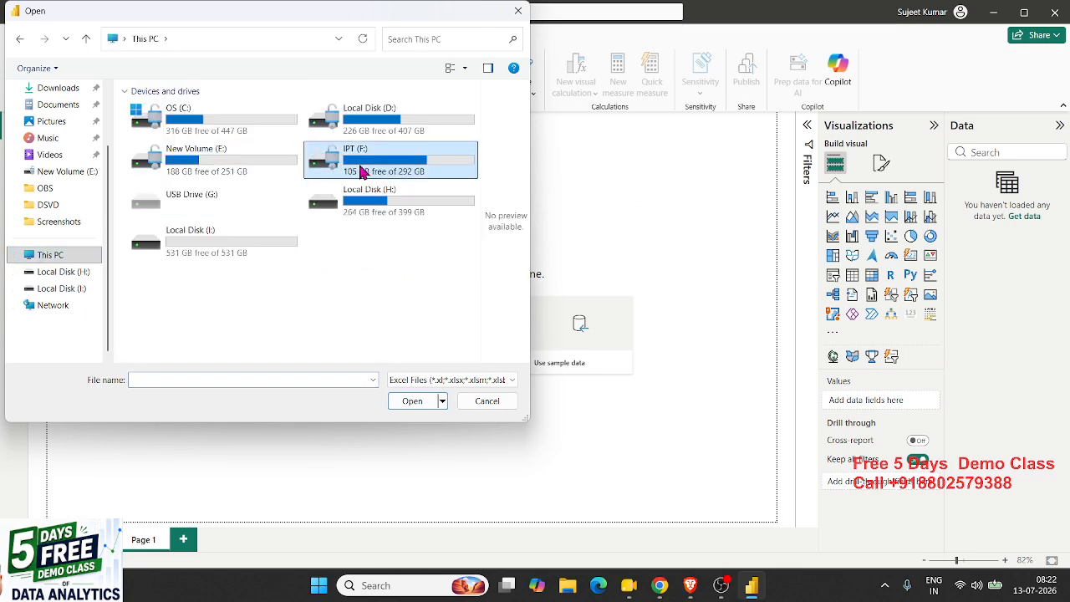
pyautogui.doubleClick(361, 169)
pyautogui.doubleClick(200, 203)
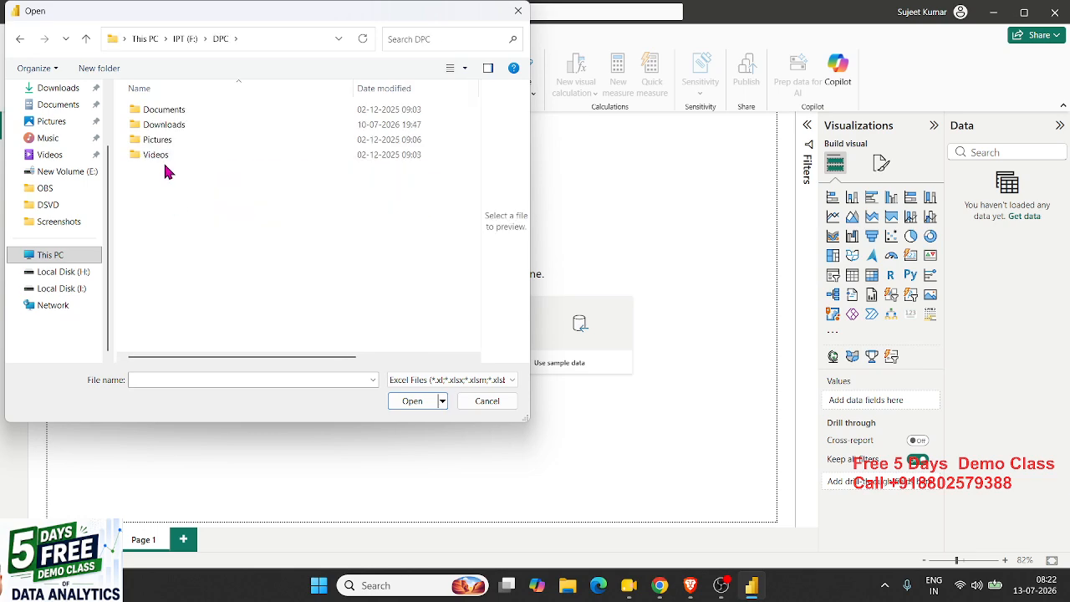
pyautogui.doubleClick(171, 124)
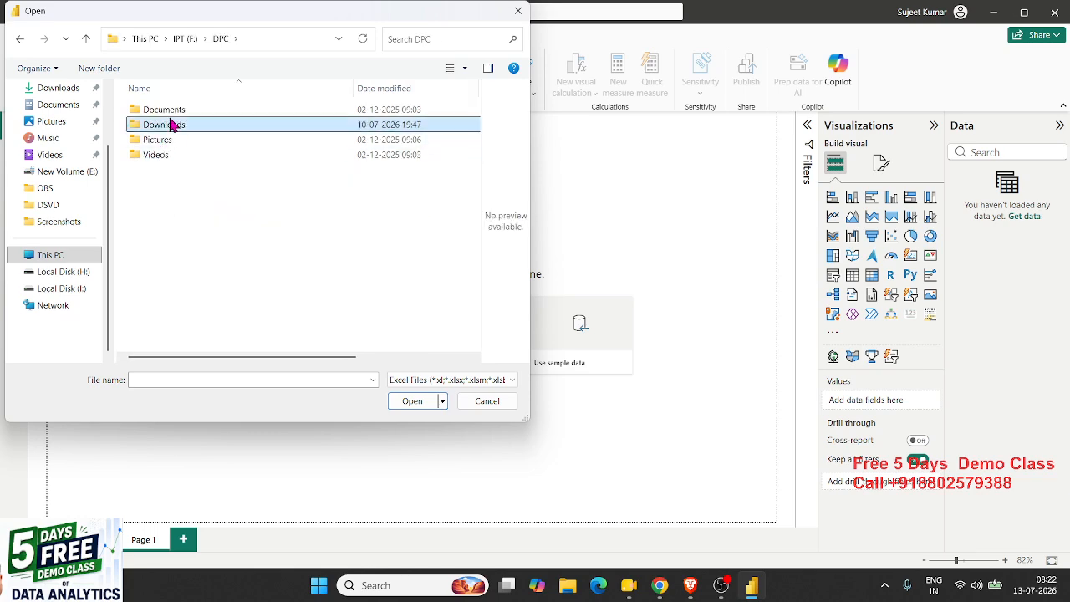
# - Search the Downloads folder for Pdata and open the PData workbook for import
pyautogui.click(389, 43)
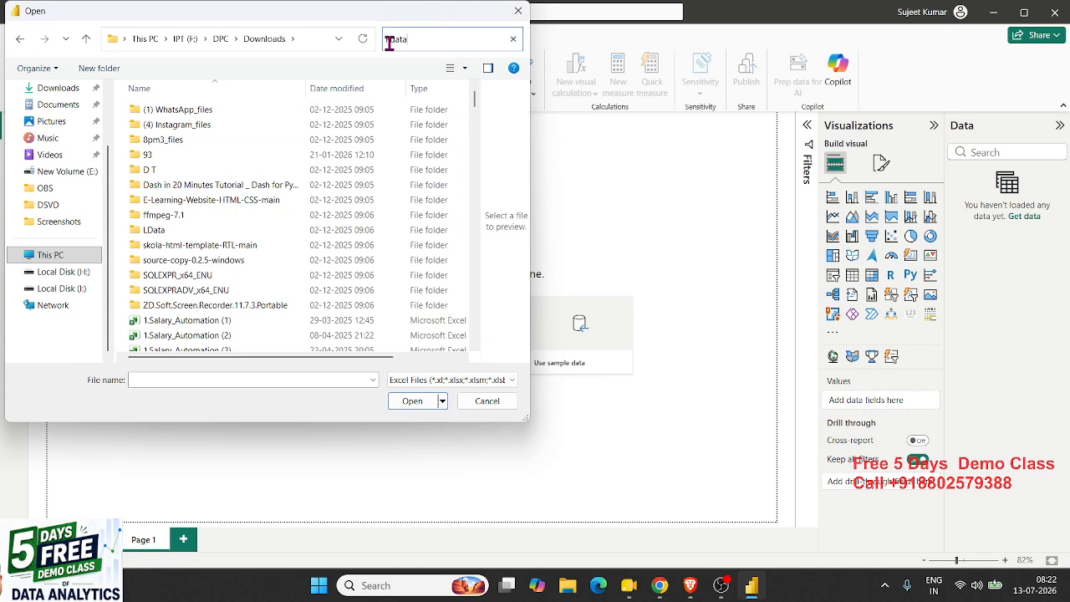
pyautogui.write('Pdata')
pyautogui.click(299, 93)
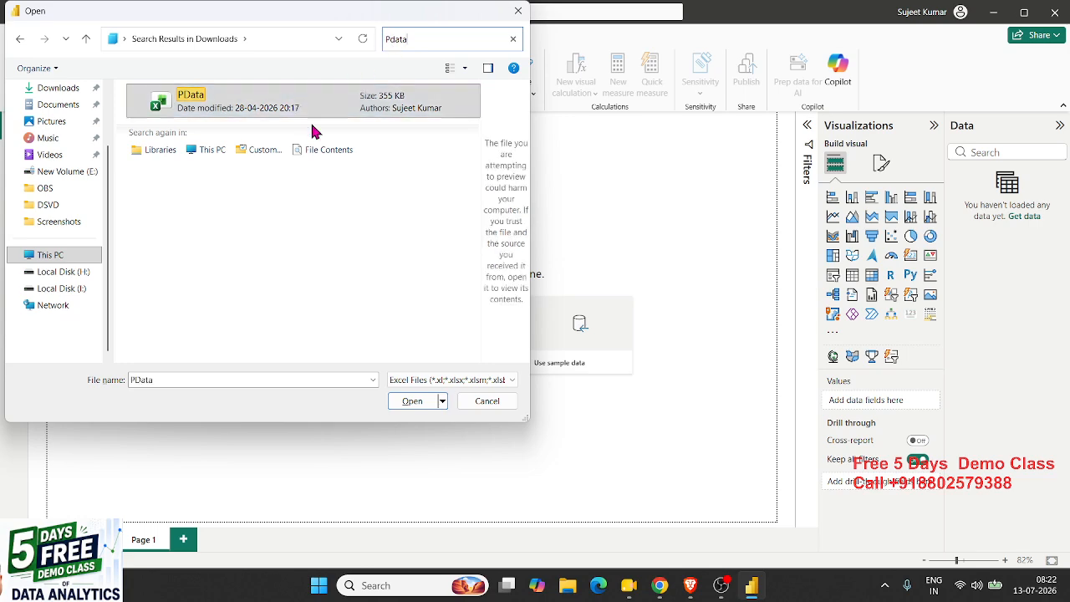
pyautogui.click(412, 401)
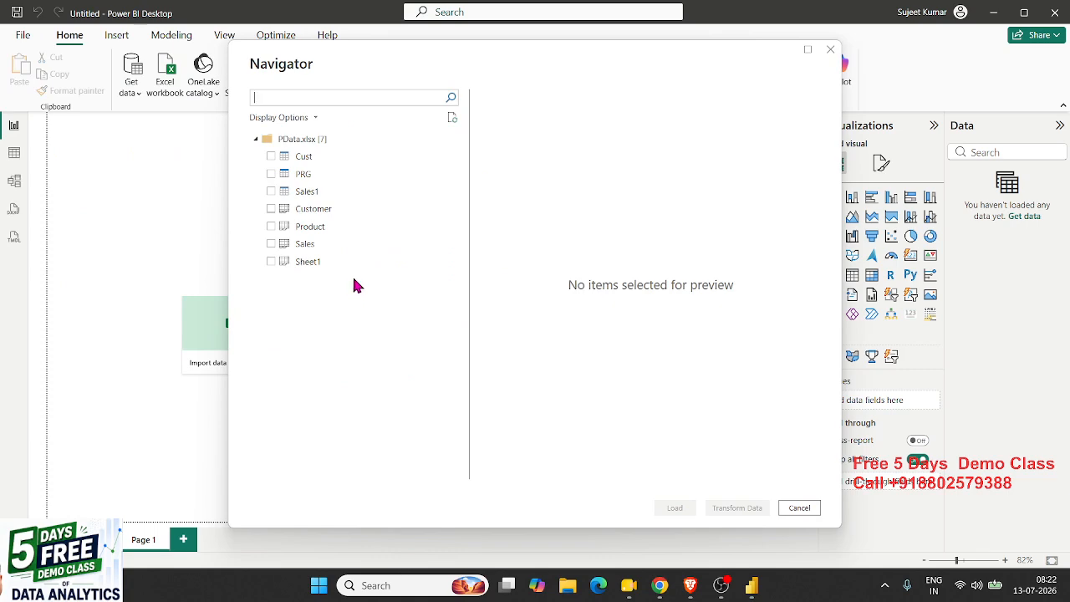
# - Preview the Cust, PRG and Sales tables of PData.xlsx and compare their PID and CID key columns
pyautogui.click(305, 162)
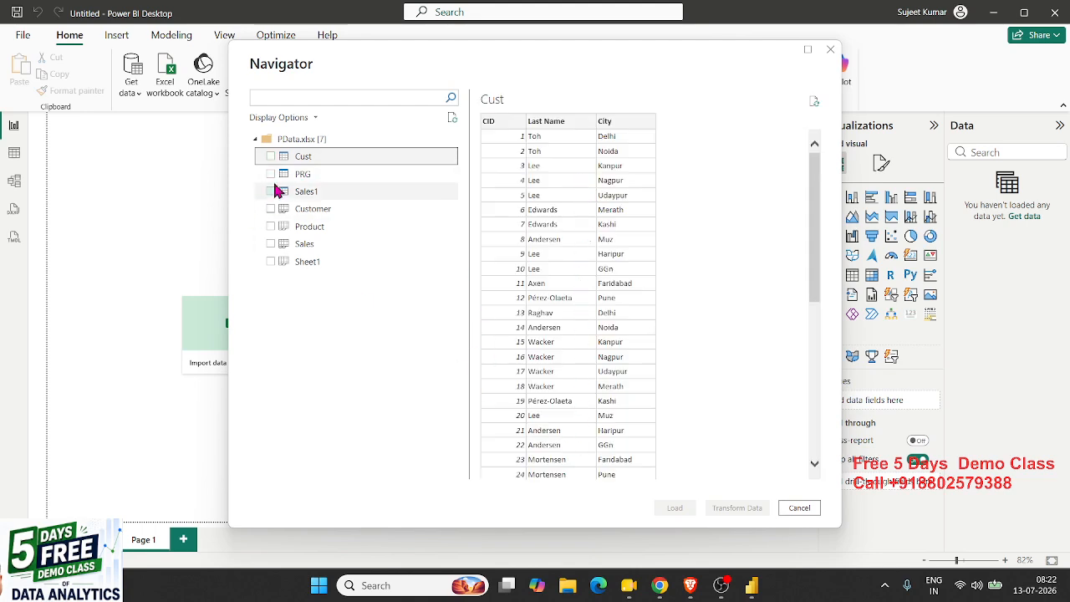
pyautogui.click(326, 172)
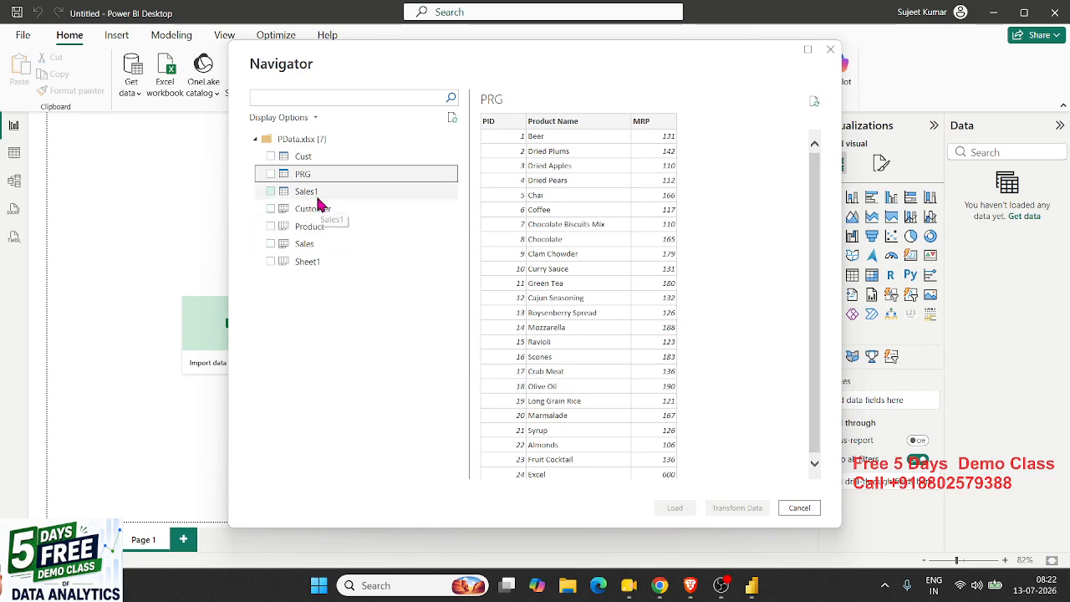
pyautogui.click(324, 243)
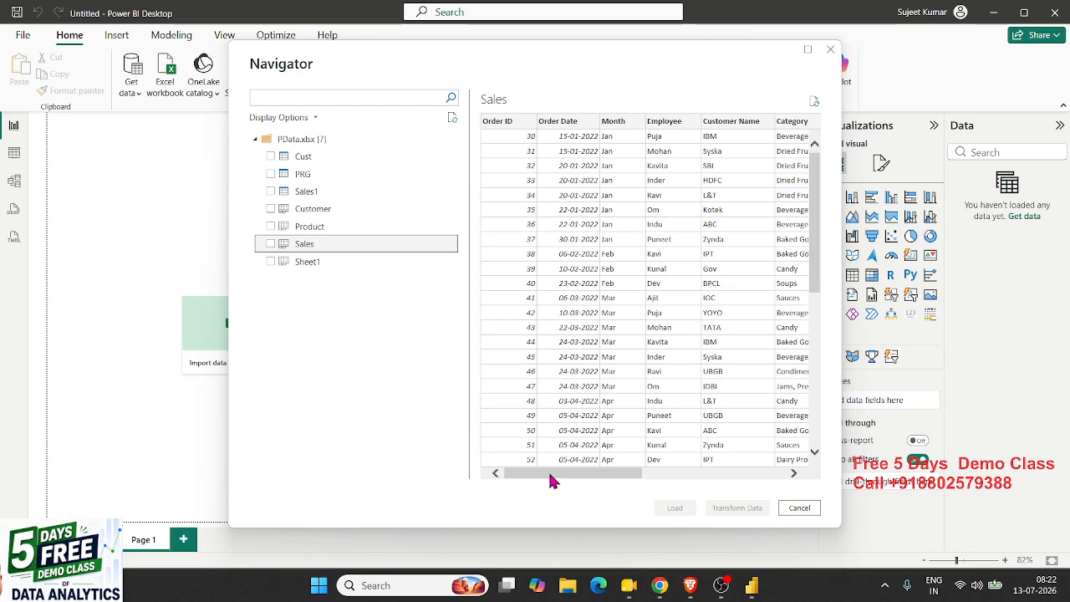
pyautogui.moveTo(552, 473); pyautogui.dragTo(749, 482)
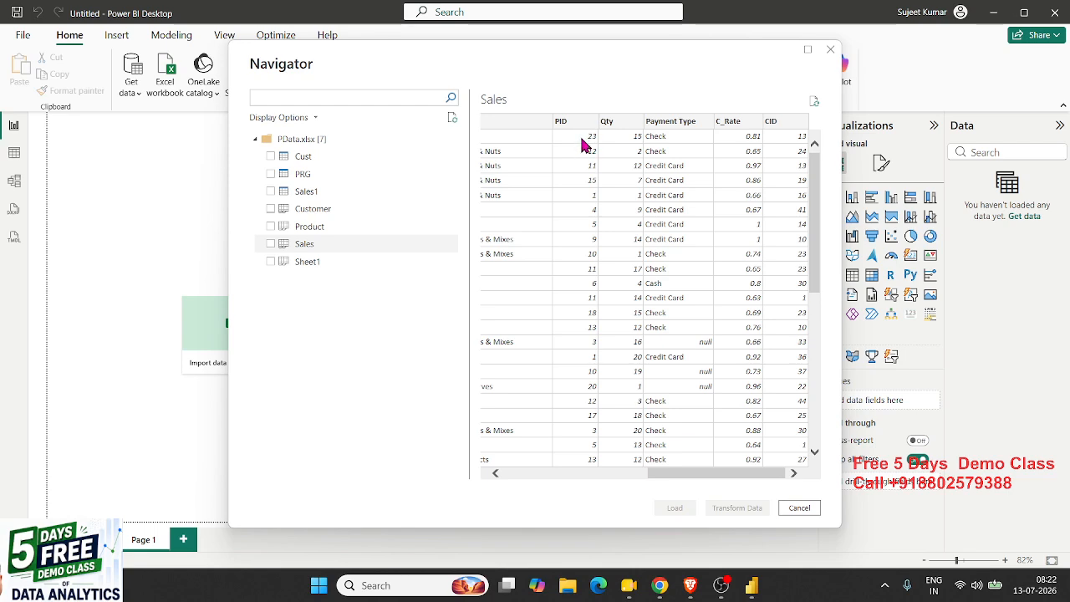
pyautogui.click(318, 178)
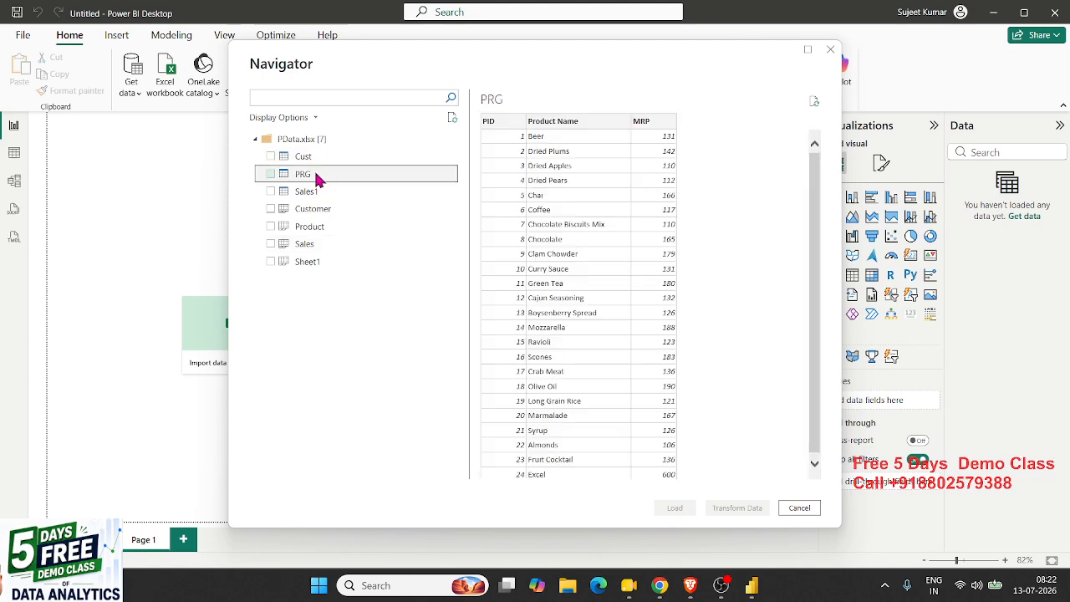
pyautogui.click(300, 243)
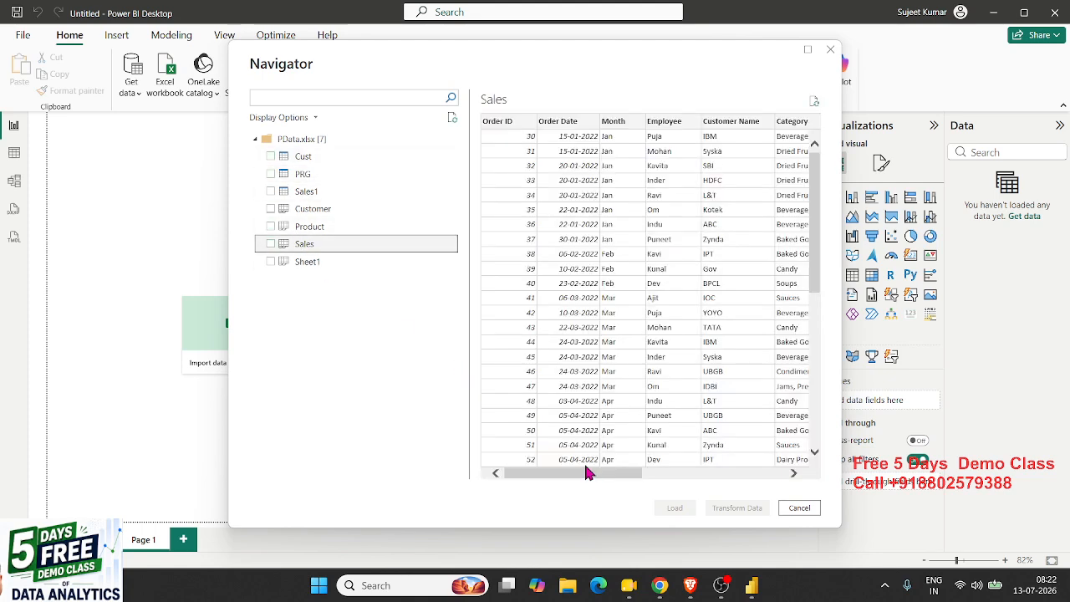
pyautogui.moveTo(586, 468); pyautogui.dragTo(731, 459)
pyautogui.click(671, 474)
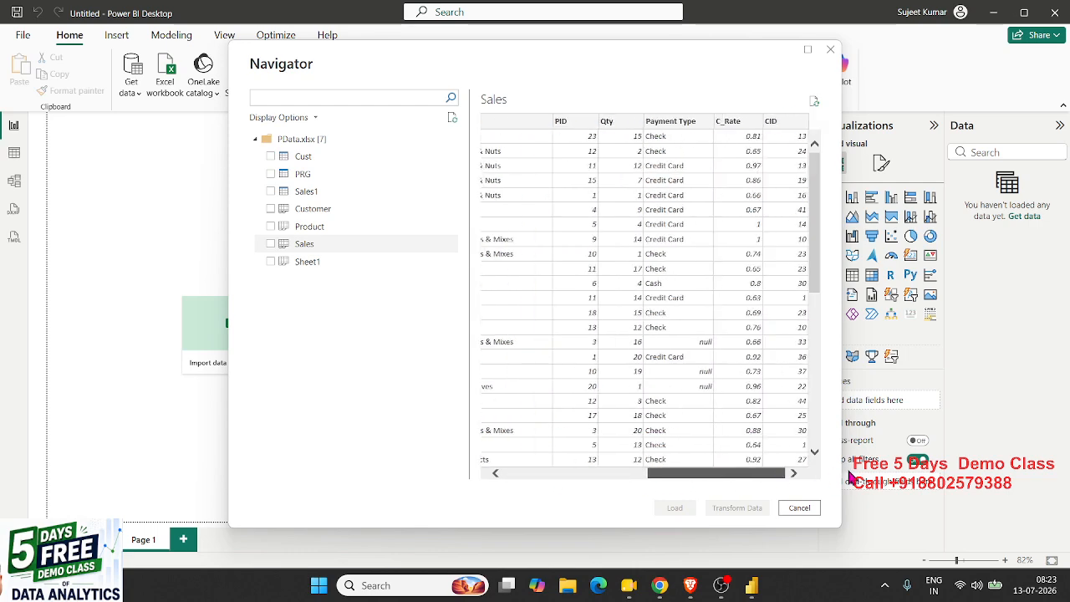
pyautogui.click(304, 161)
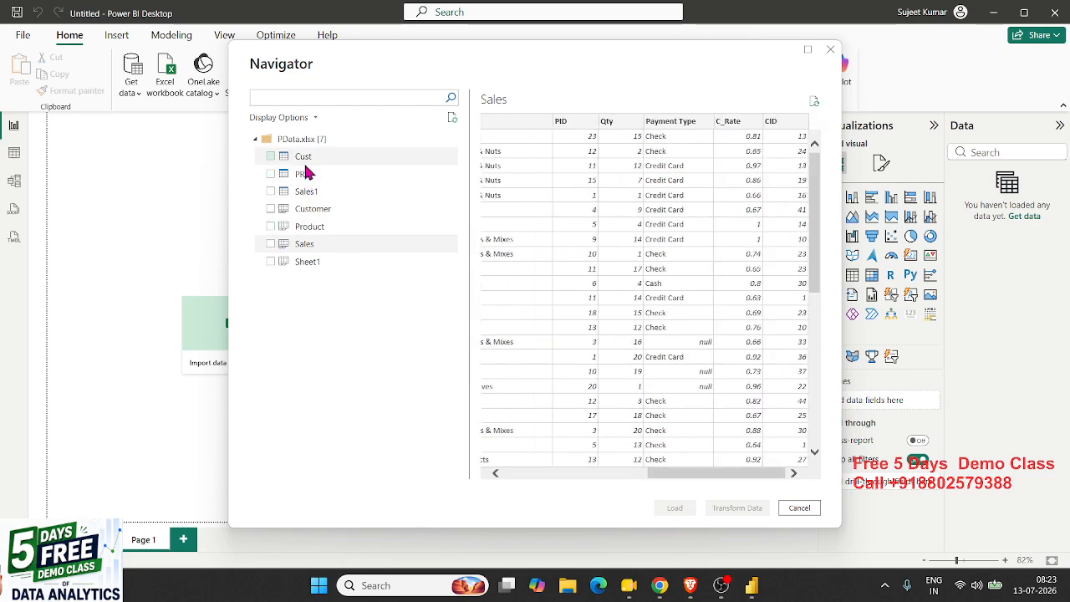
pyautogui.click(309, 243)
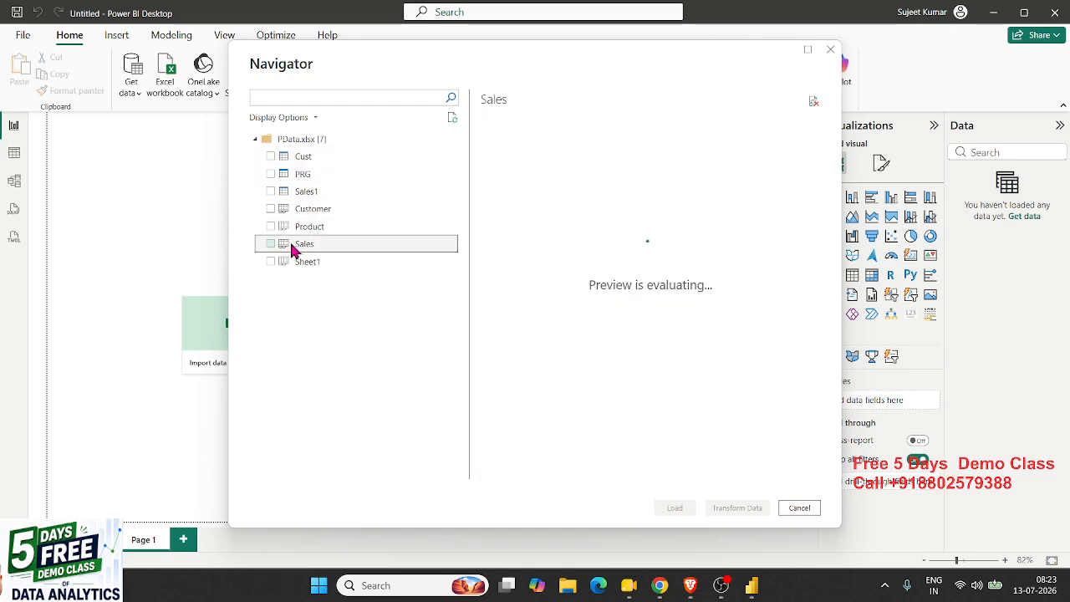
# - Select the Sales, Product and Customer sheets of PData.xlsx and load them into the model
pyautogui.click(270, 243)
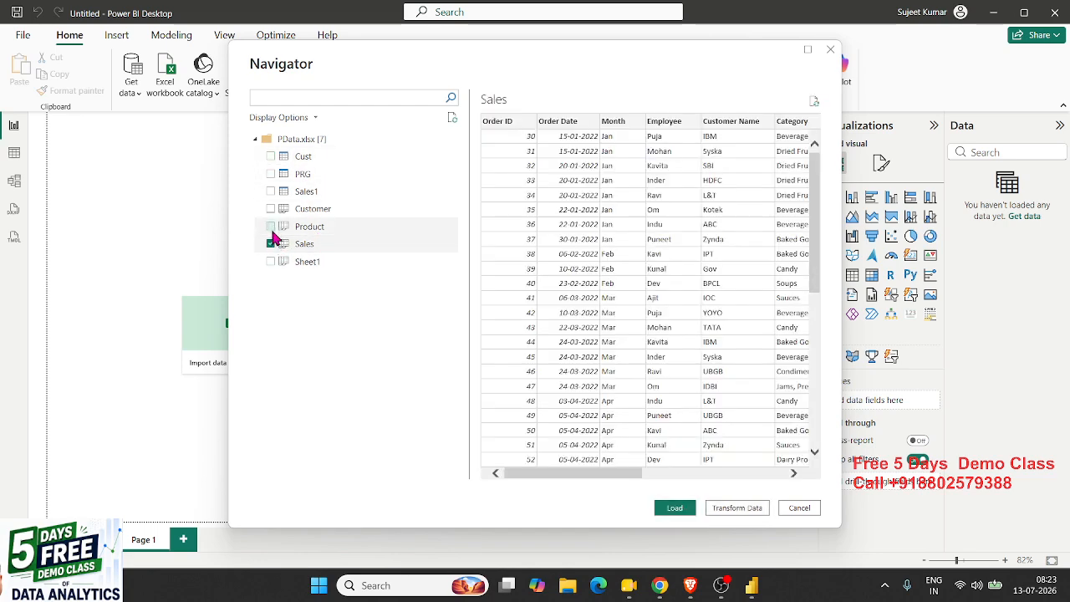
pyautogui.click(270, 226)
pyautogui.click(270, 210)
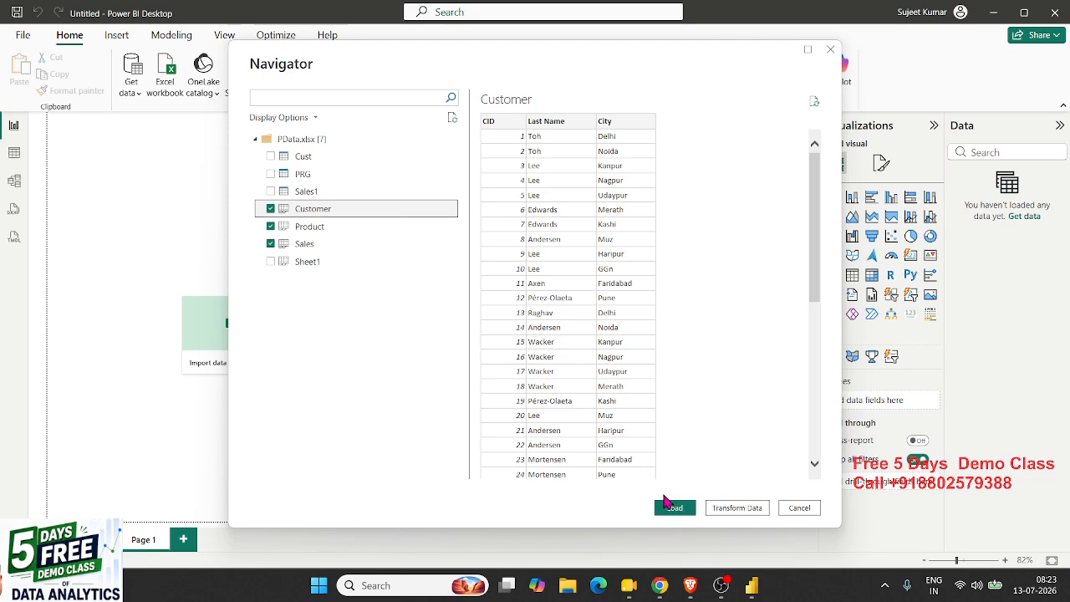
pyautogui.click(668, 506)
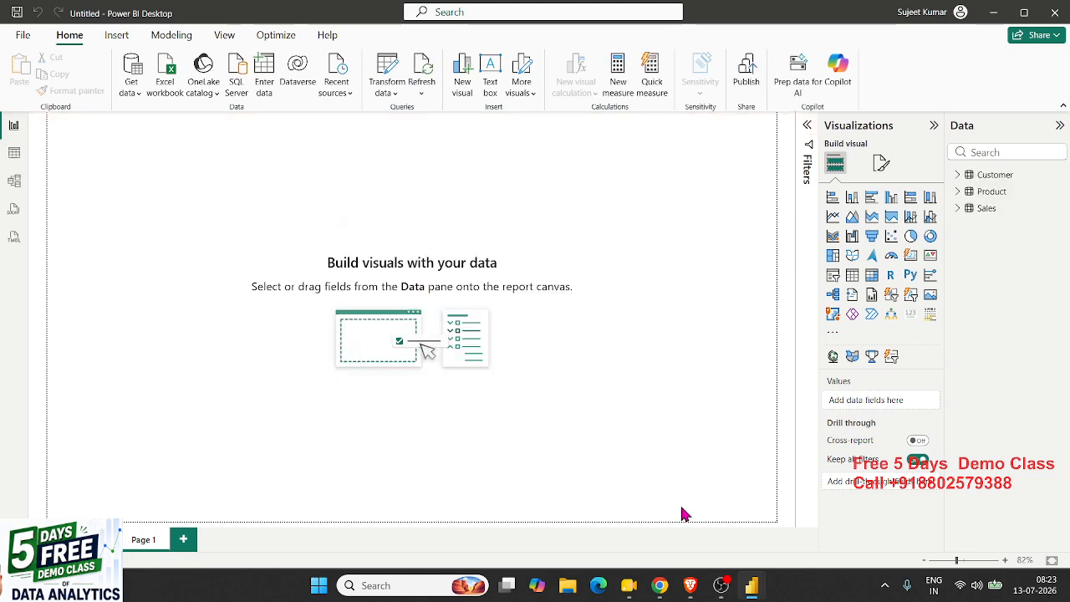
# - In Model view, arrange Product and Customer as an upper row with Sales centred below, and lengthen the Sales card to show more fields
pyautogui.click(13, 184)
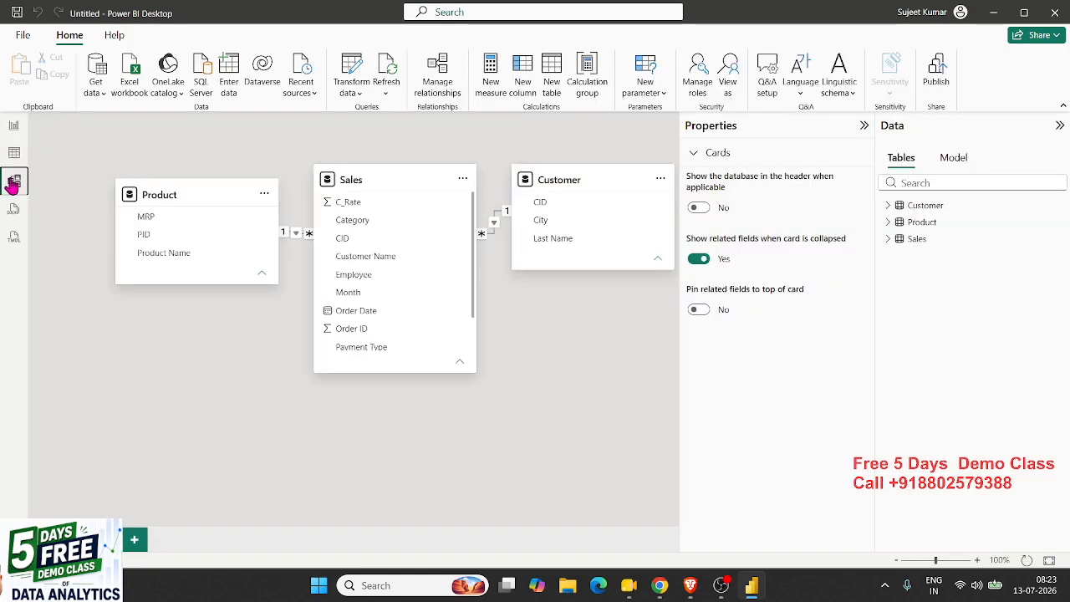
pyautogui.moveTo(73, 190); pyautogui.dragTo(75, 180)
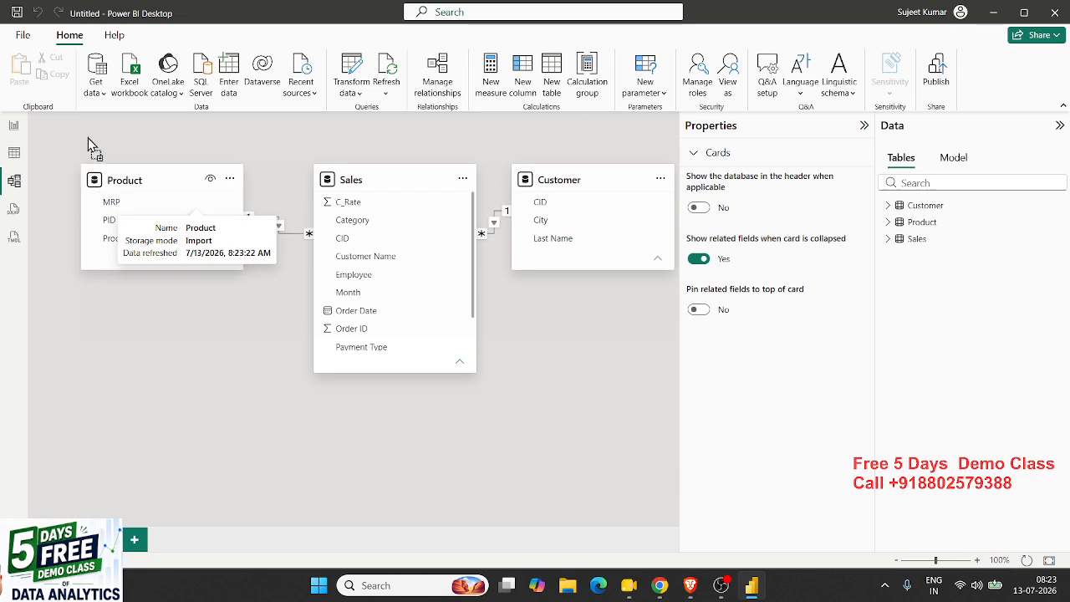
pyautogui.moveTo(412, 179); pyautogui.dragTo(393, 343)
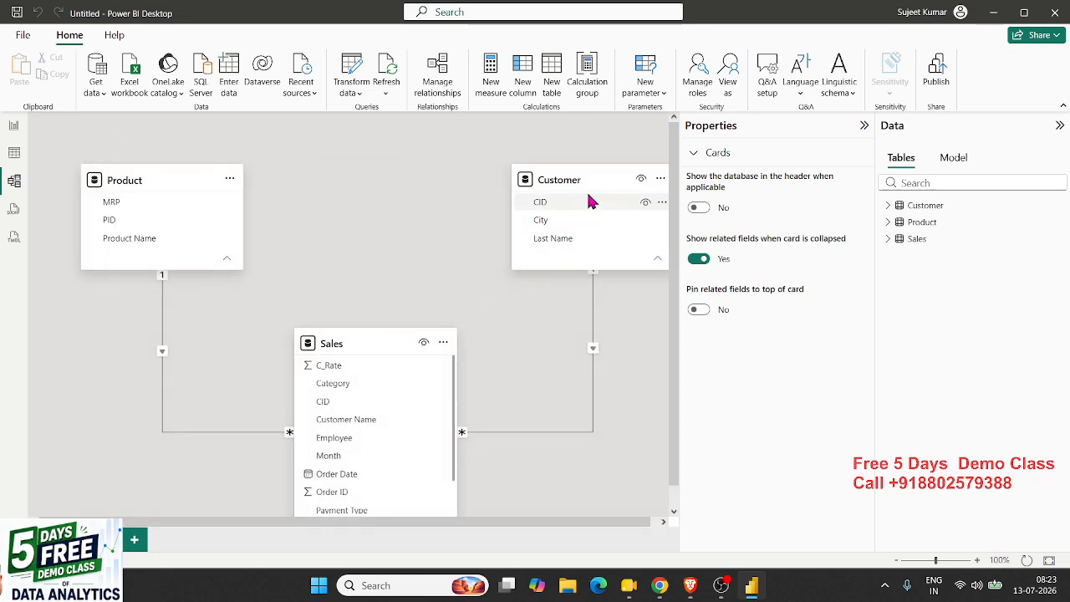
pyautogui.moveTo(594, 178); pyautogui.dragTo(533, 179)
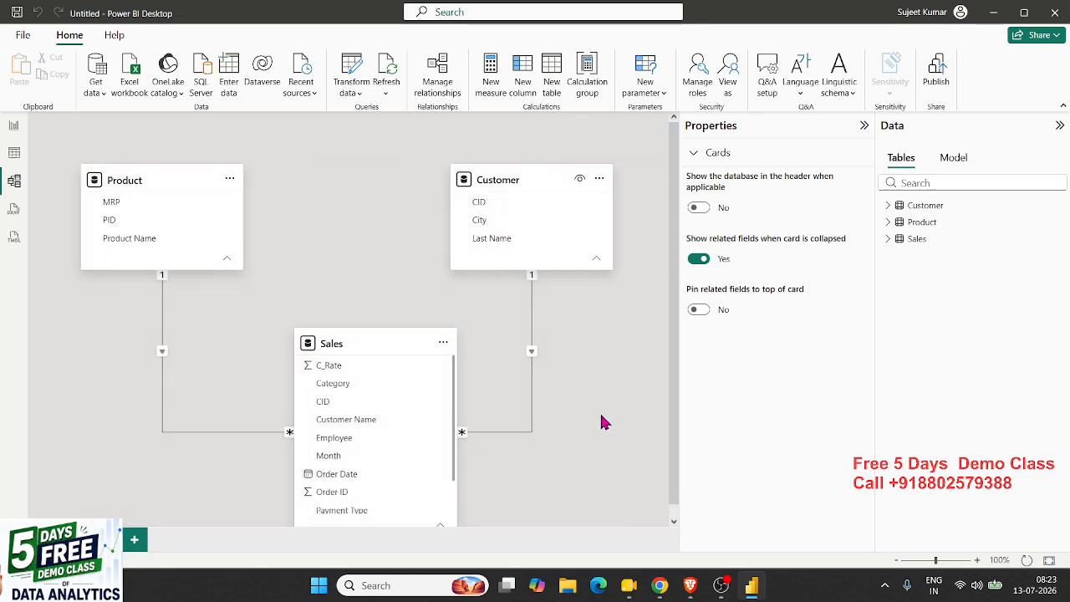
pyautogui.moveTo(376, 346); pyautogui.dragTo(372, 316)
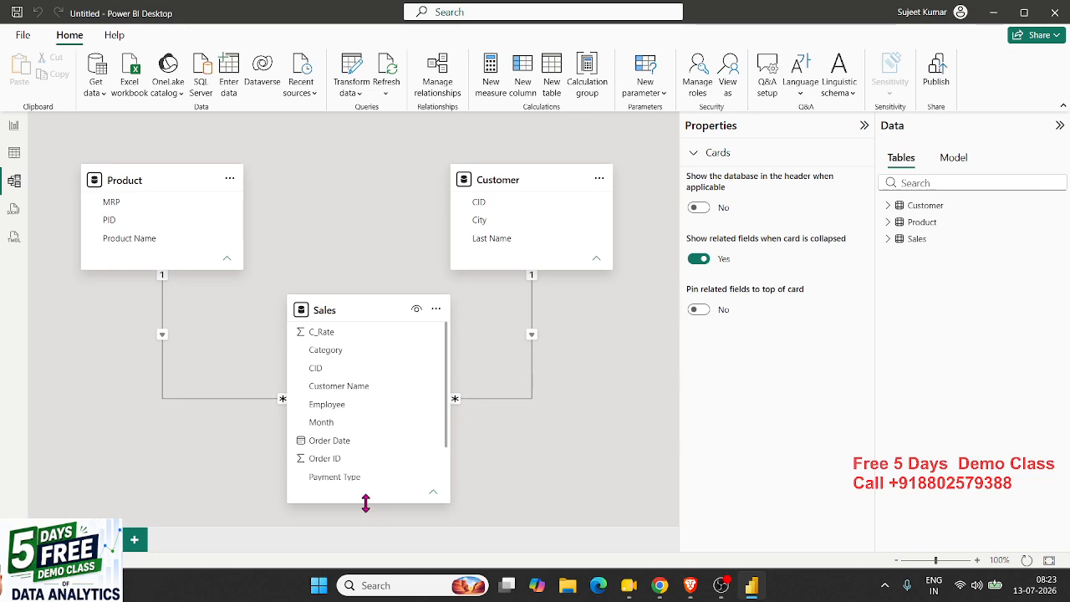
pyautogui.moveTo(365, 502); pyautogui.dragTo(372, 533)
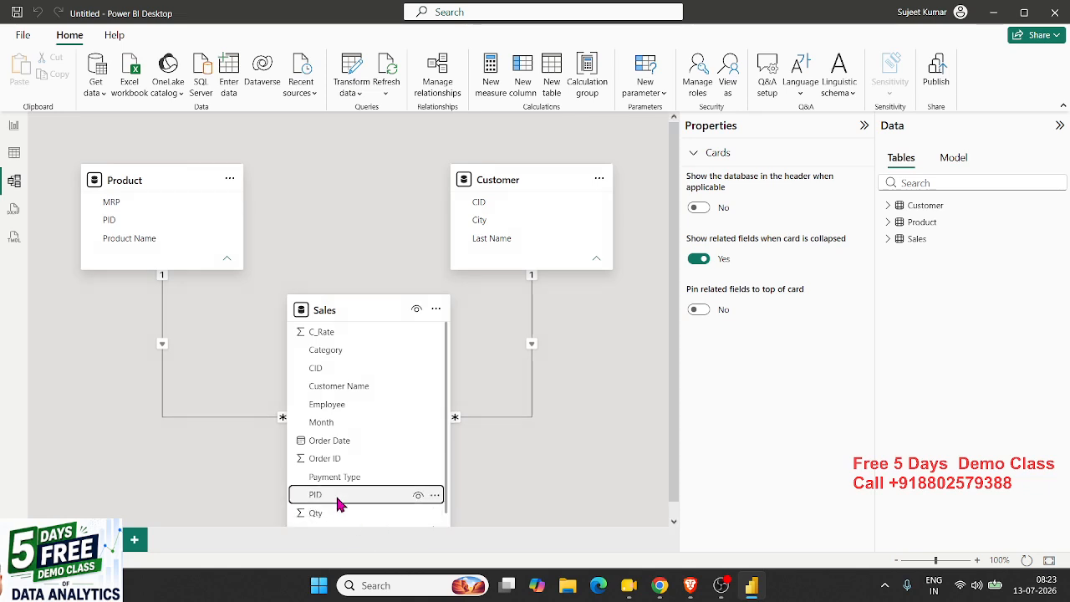
# - Examine the key fields behind the relationships: PID in Sales and Product, and CID in Customer
pyautogui.click(339, 497)
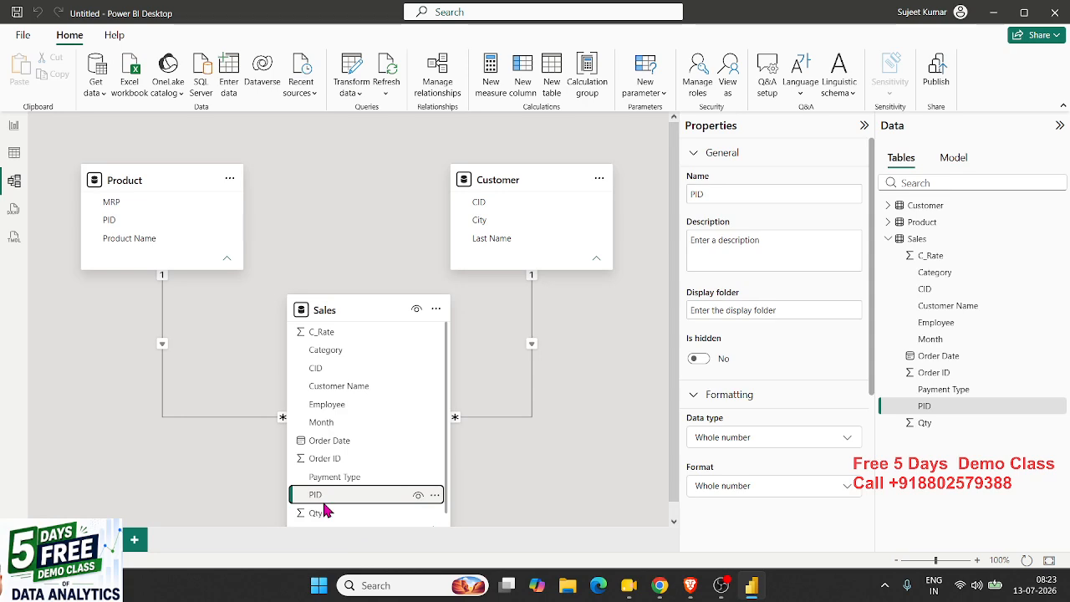
pyautogui.click(134, 221)
pyautogui.click(316, 493)
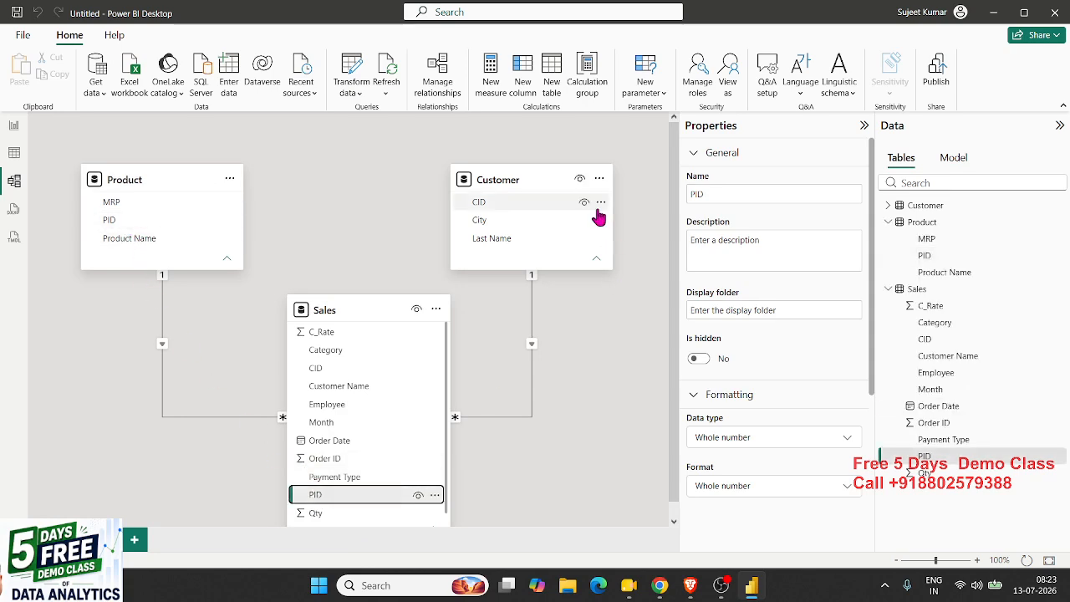
pyautogui.click(497, 203)
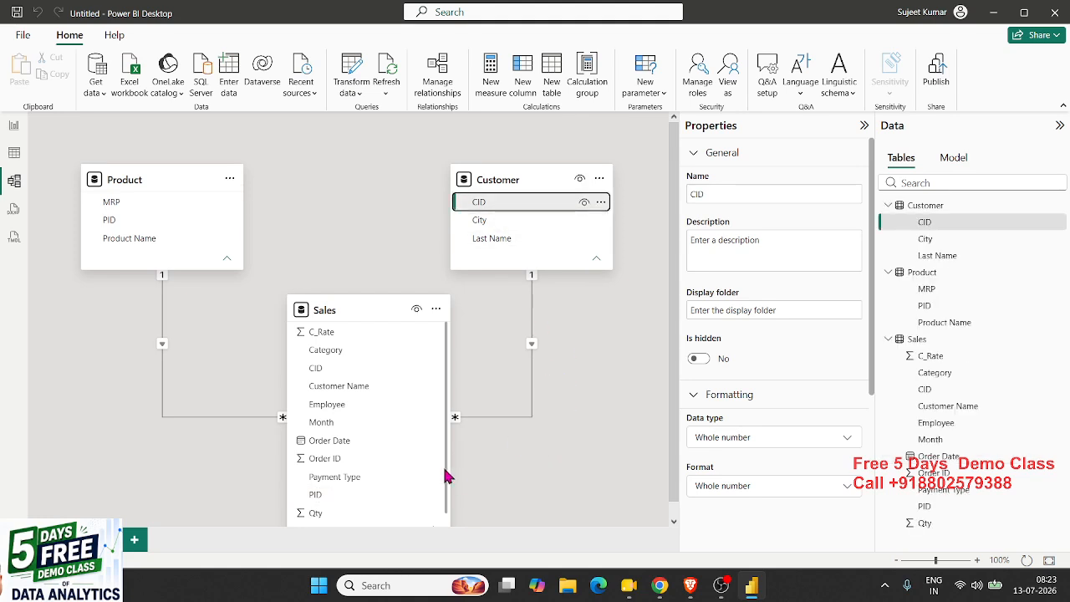
# - Return to Report view, add a table visual to Page 1 and enlarge it
pyautogui.click(14, 153)
pyautogui.click(14, 126)
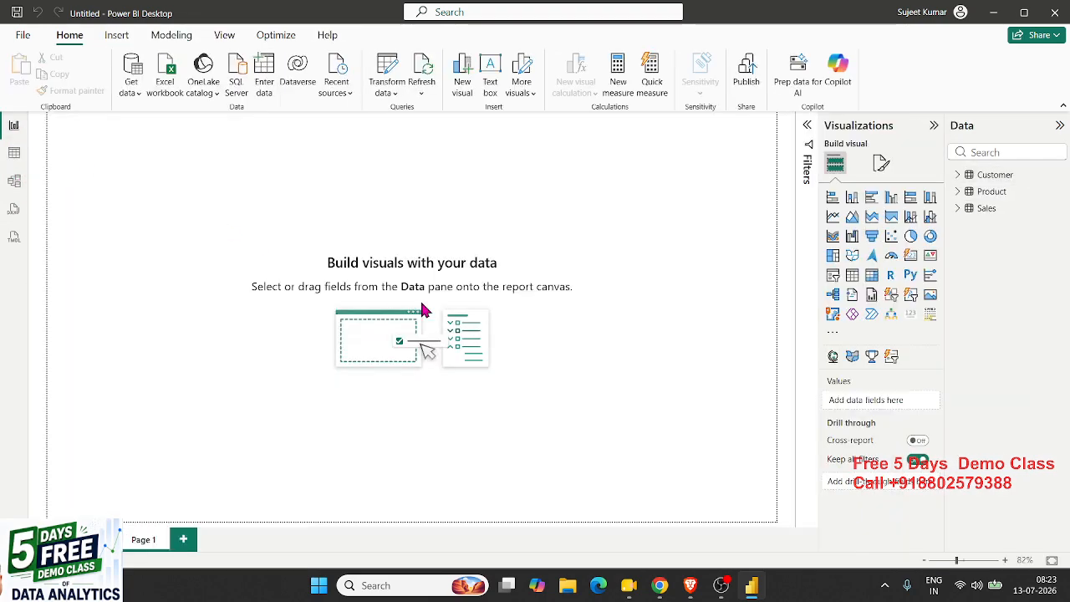
pyautogui.click(852, 275)
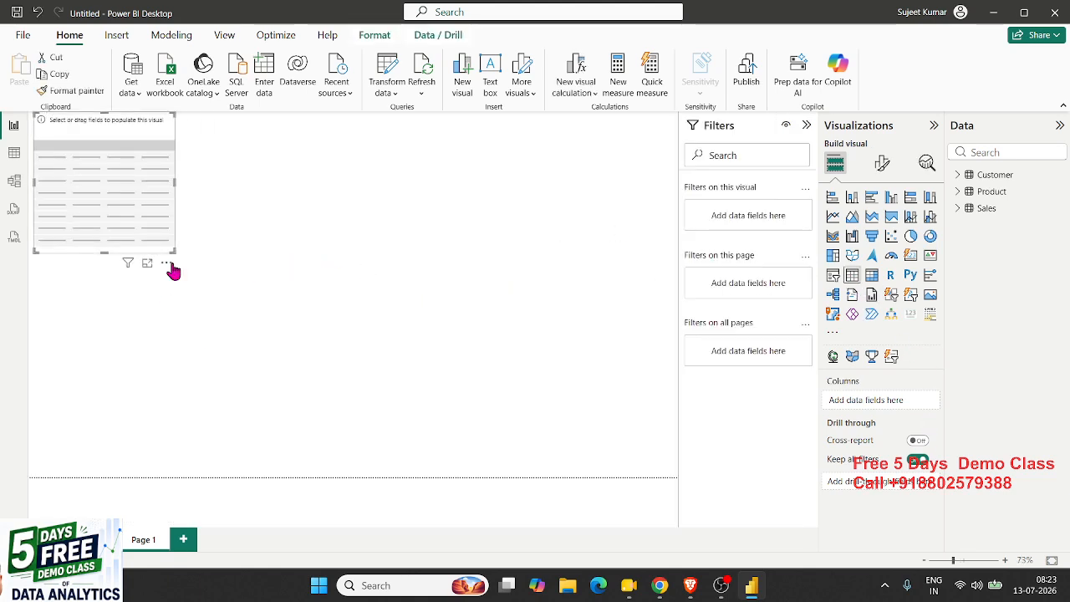
pyautogui.moveTo(175, 250); pyautogui.dragTo(349, 347)
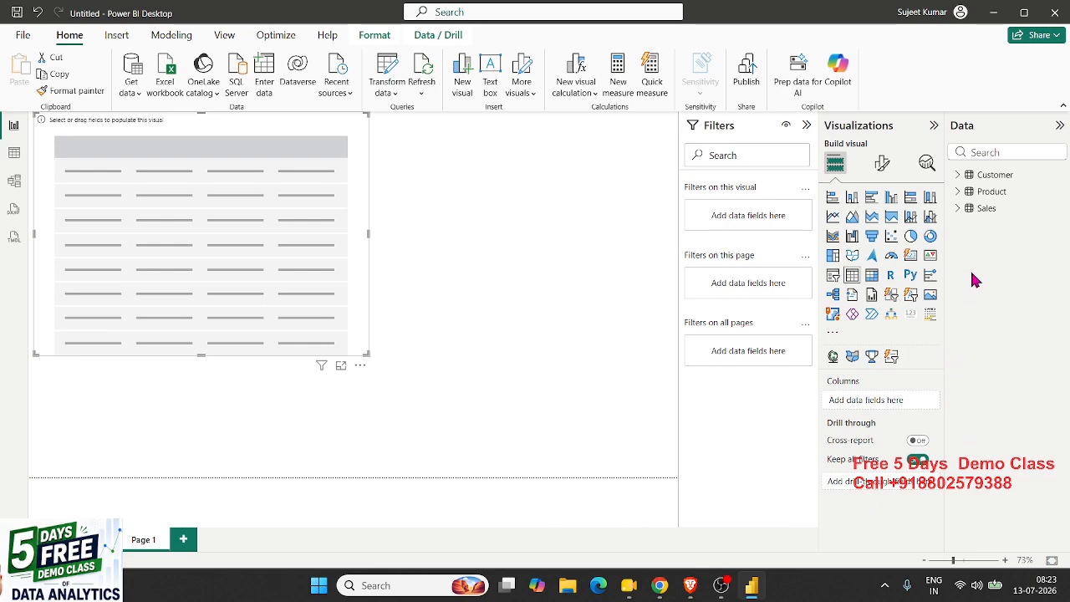
# - Add Product Name from the Product table and Qty from the Sales table to the table visual
pyautogui.click(958, 212)
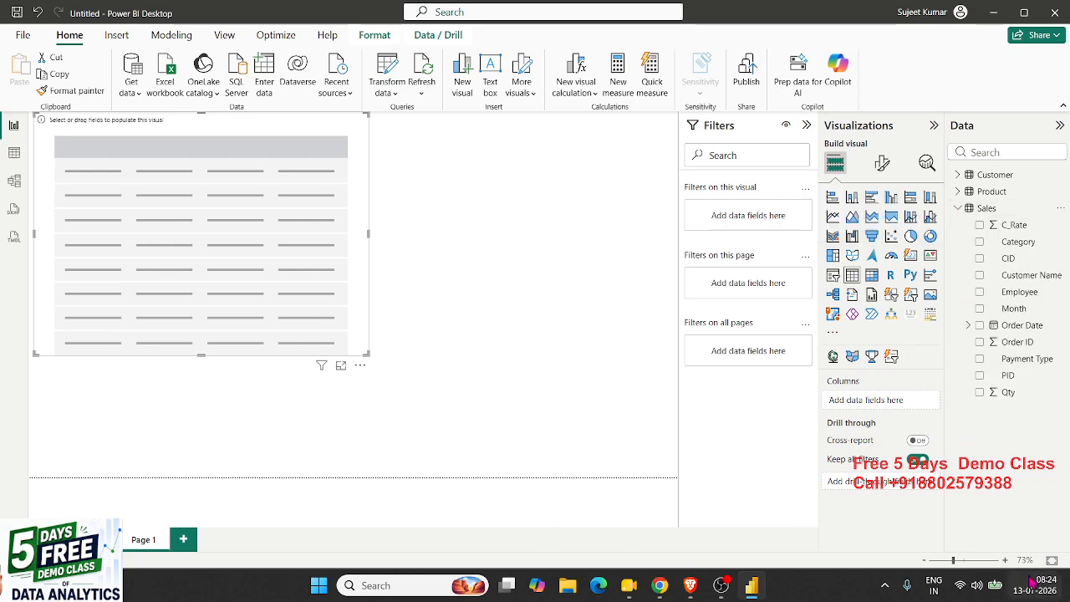
pyautogui.click(959, 210)
pyautogui.click(957, 191)
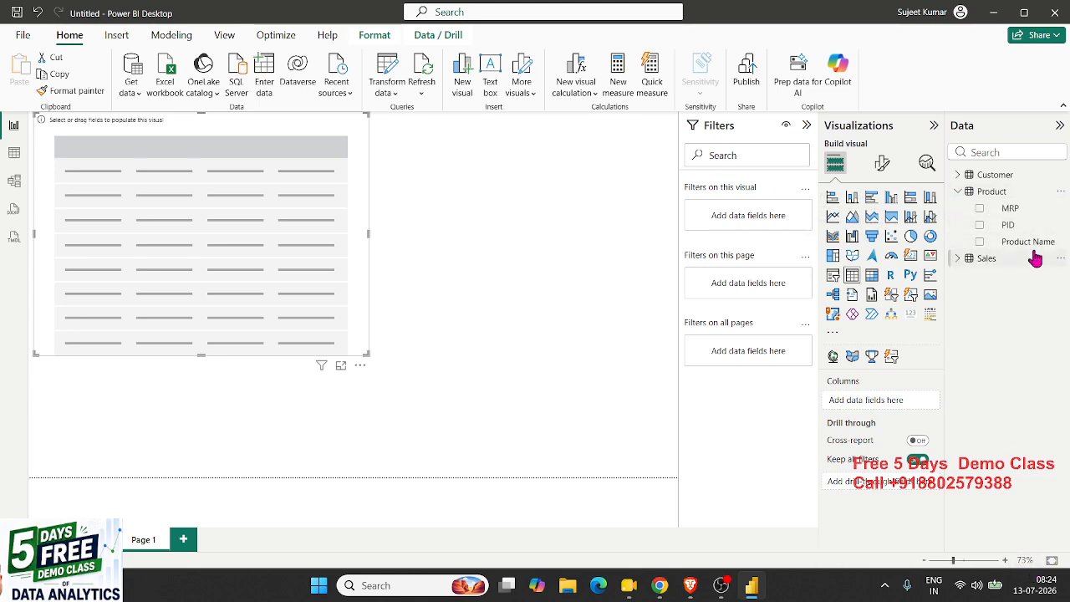
pyautogui.moveTo(1034, 249); pyautogui.dragTo(330, 289)
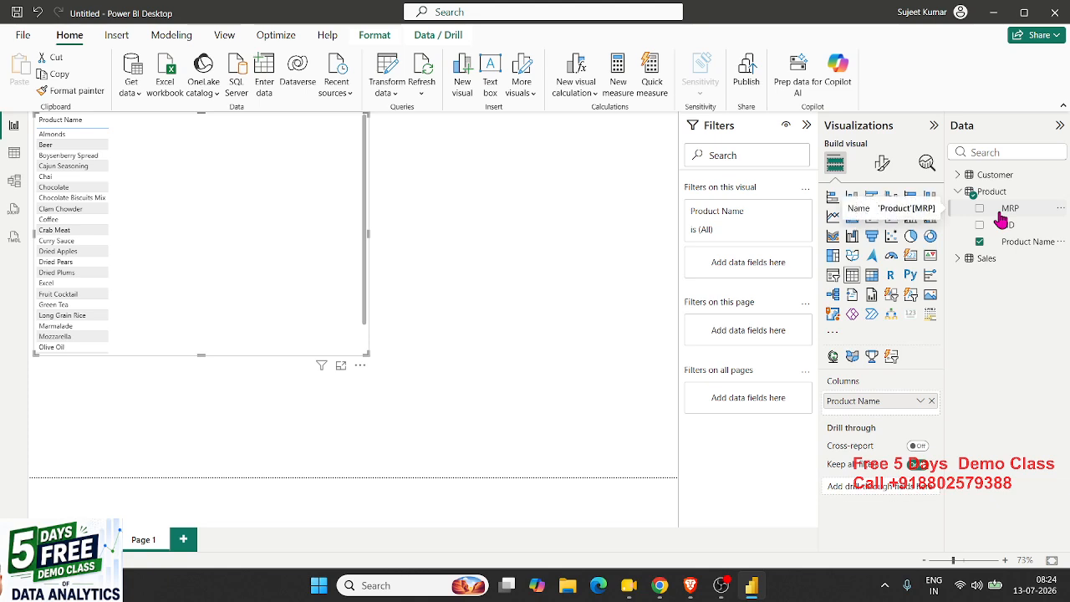
pyautogui.click(960, 260)
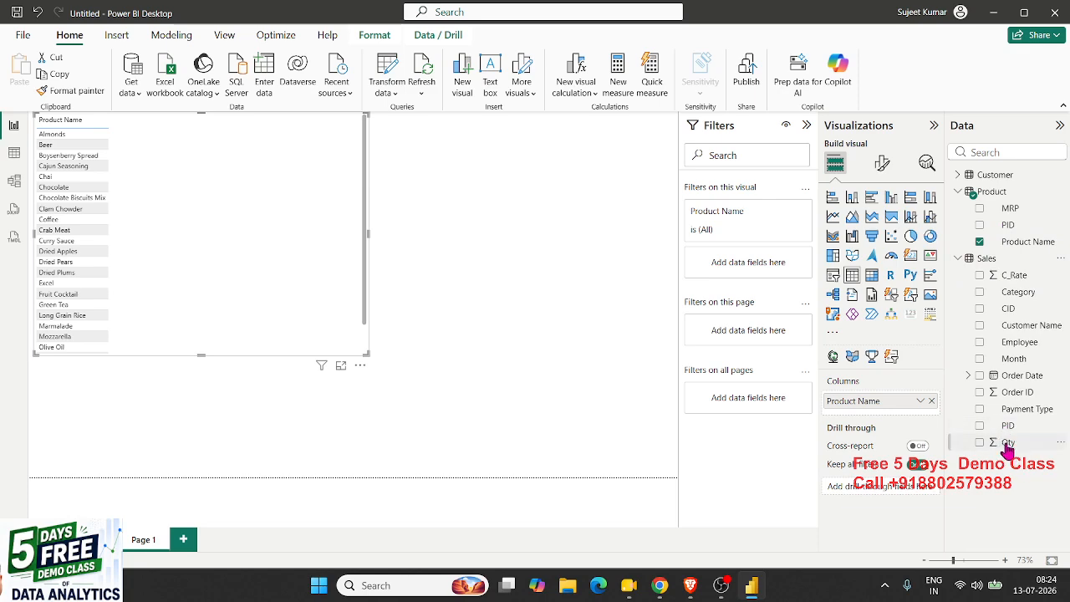
pyautogui.moveTo(1007, 443); pyautogui.dragTo(177, 256)
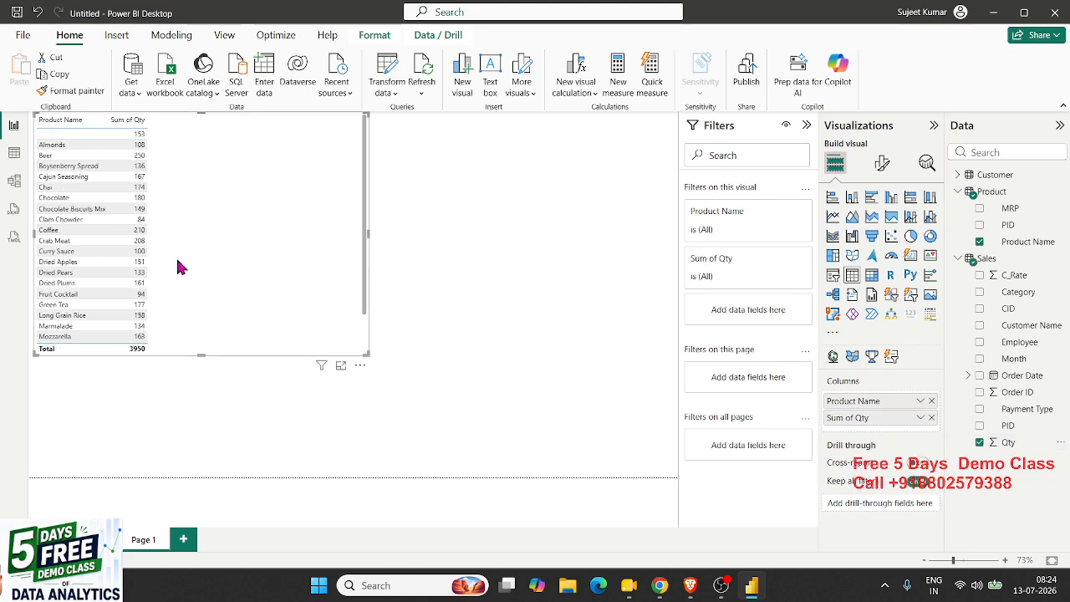
# - Highlight individual product rows, including Dried Pears and Beer, in the table visual to check their summed quantities
pyautogui.click(72, 165)
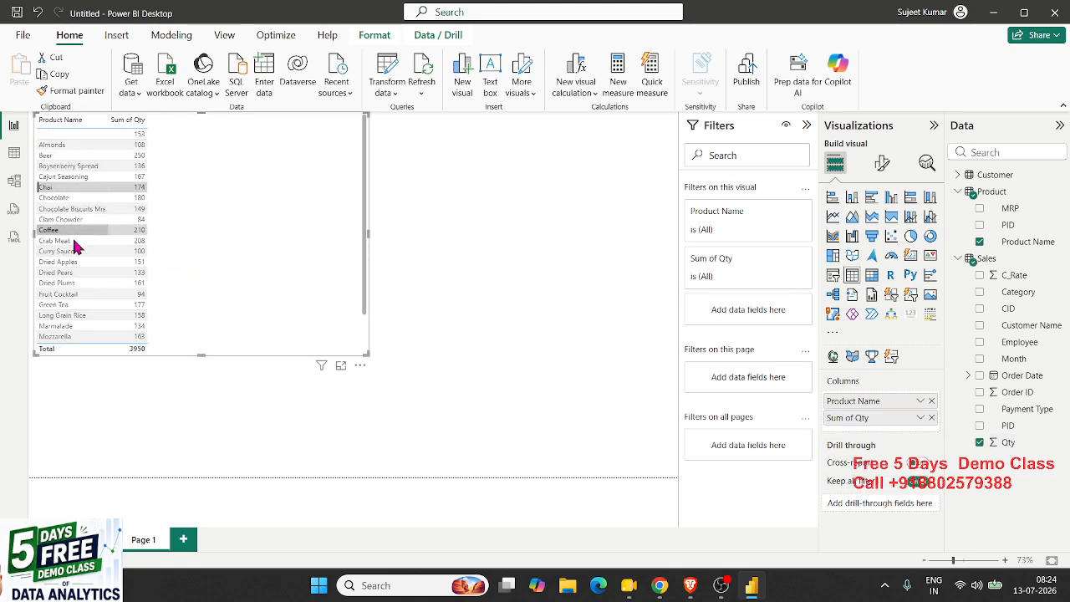
pyautogui.click(77, 272)
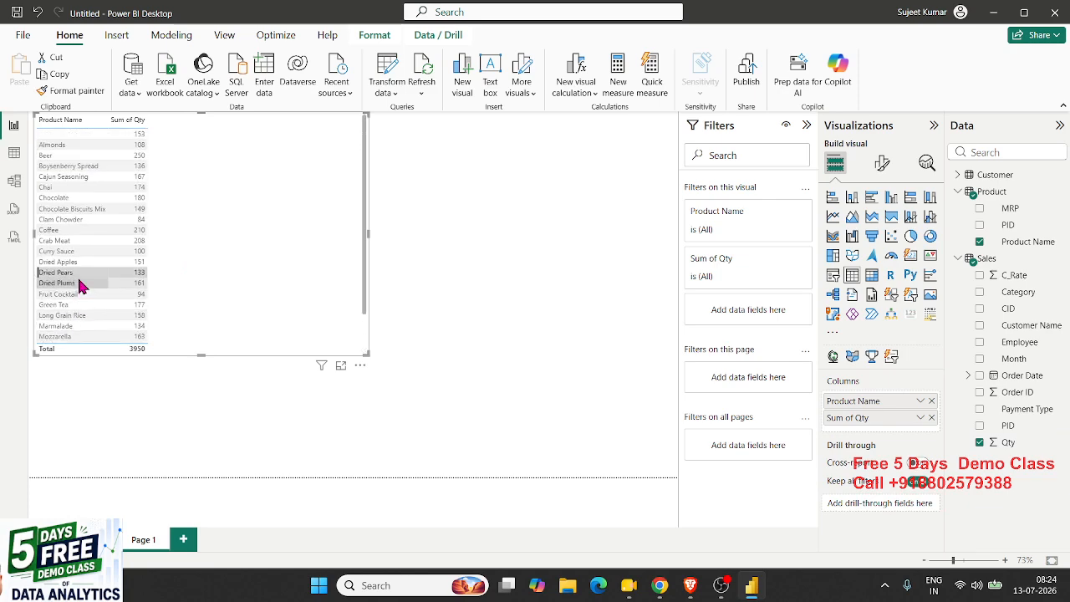
pyautogui.click(67, 157)
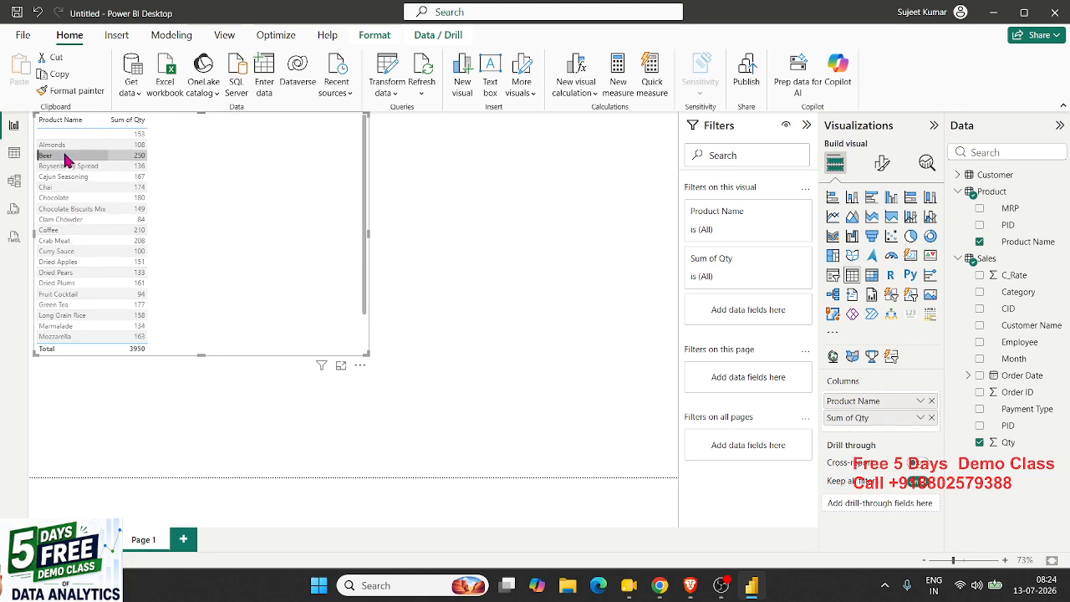
# - Check the Customer and Product tables in Table view, looking up the PID that belongs to Beer
pyautogui.click(13, 154)
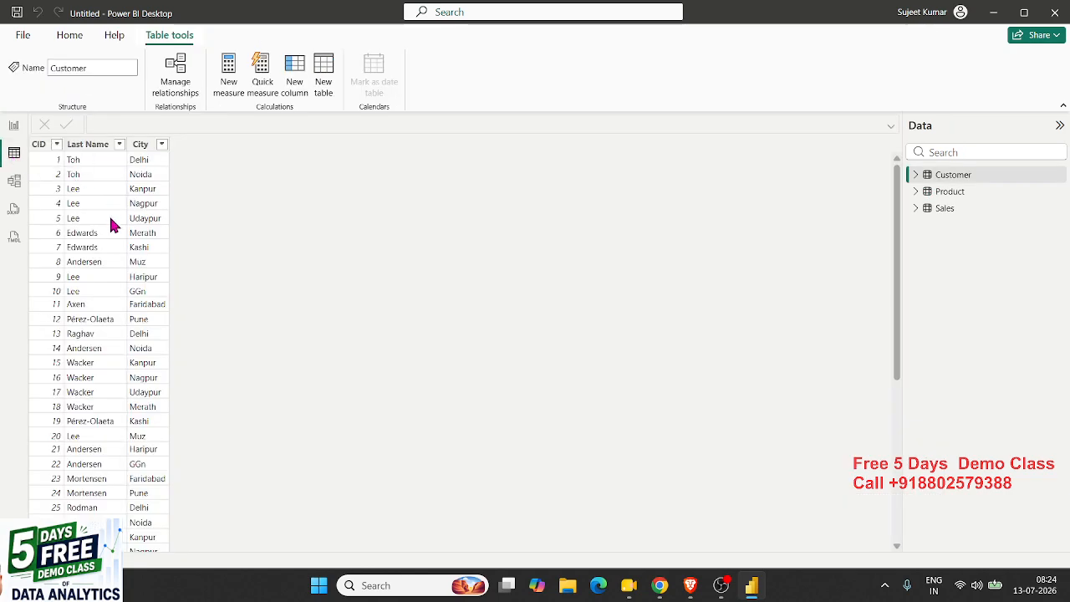
pyautogui.click(86, 333)
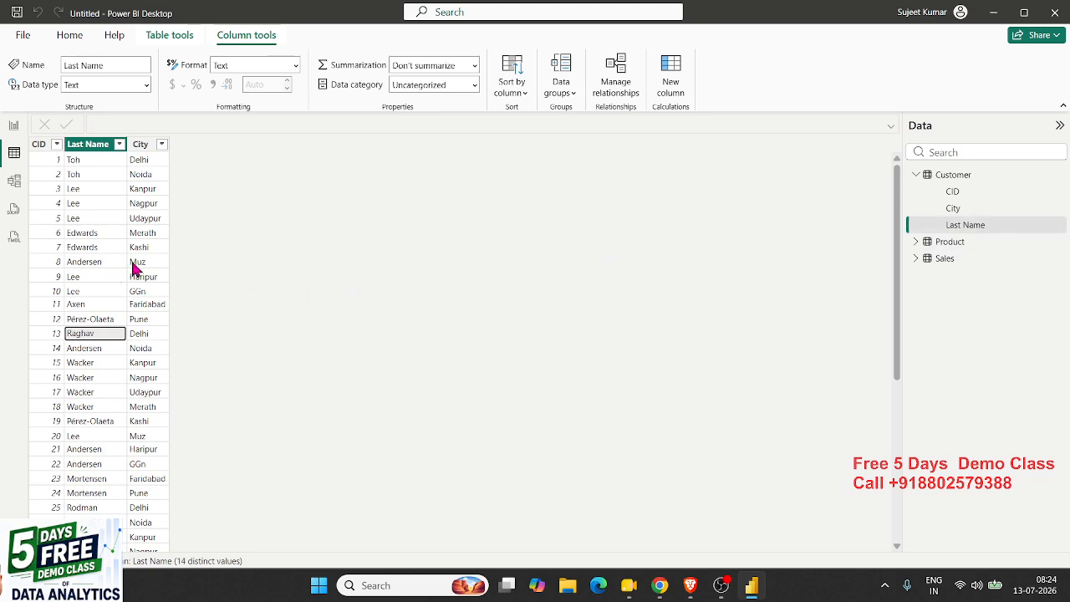
pyautogui.click(961, 243)
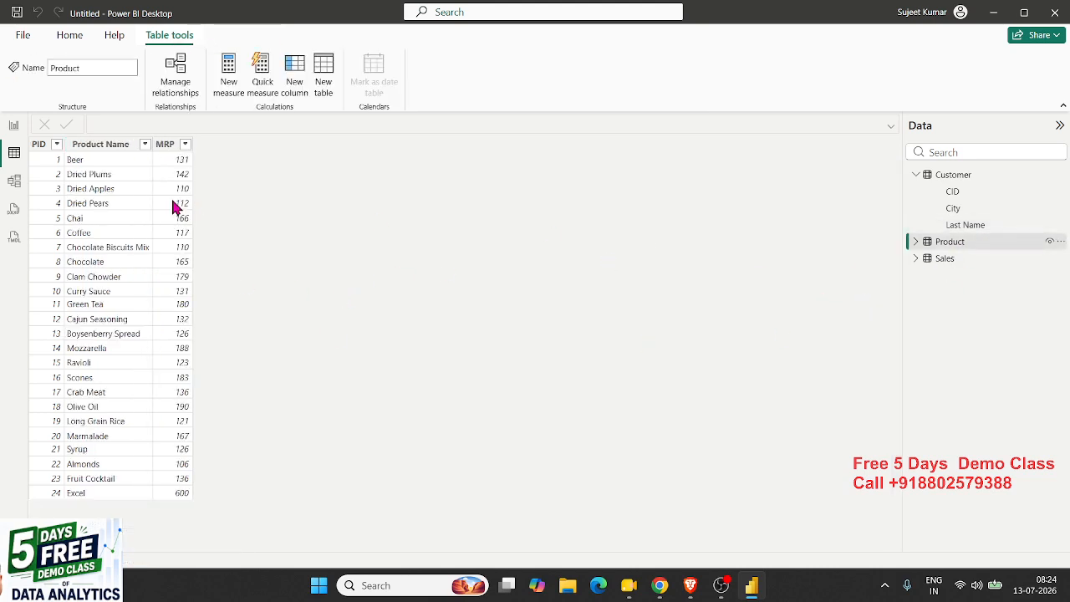
pyautogui.click(90, 173)
pyautogui.click(42, 170)
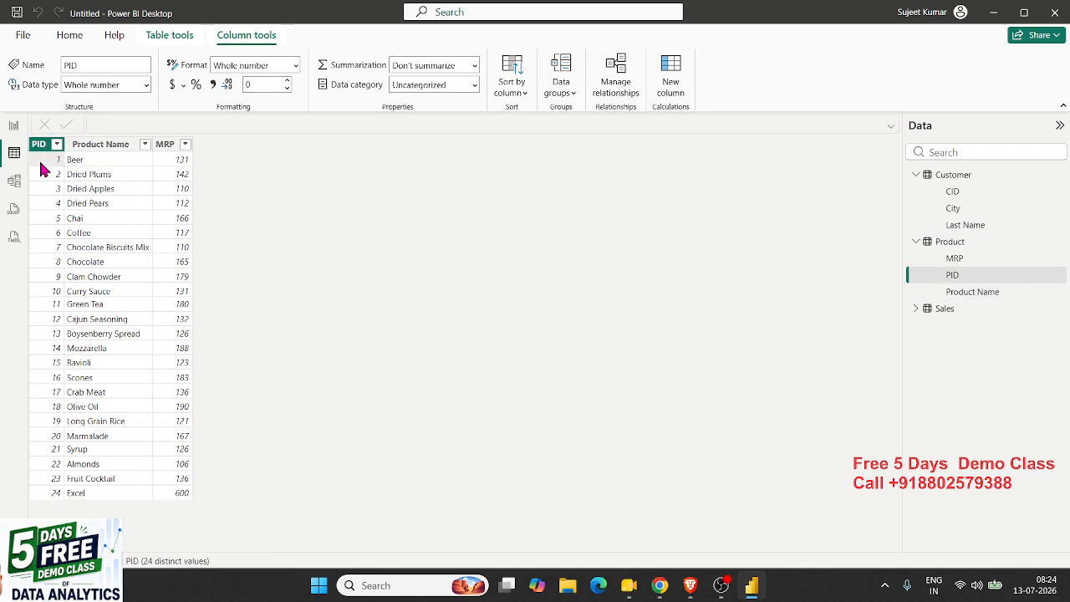
# - Filter the Sales table's PID column to show only the rows with product ID 1
pyautogui.click(961, 309)
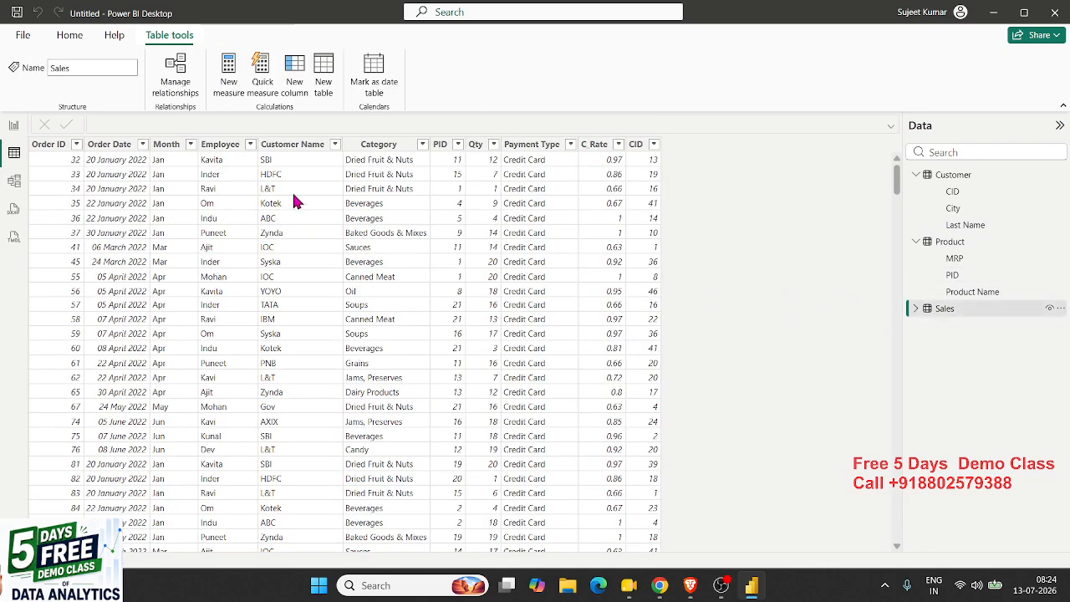
pyautogui.click(426, 183)
pyautogui.click(458, 144)
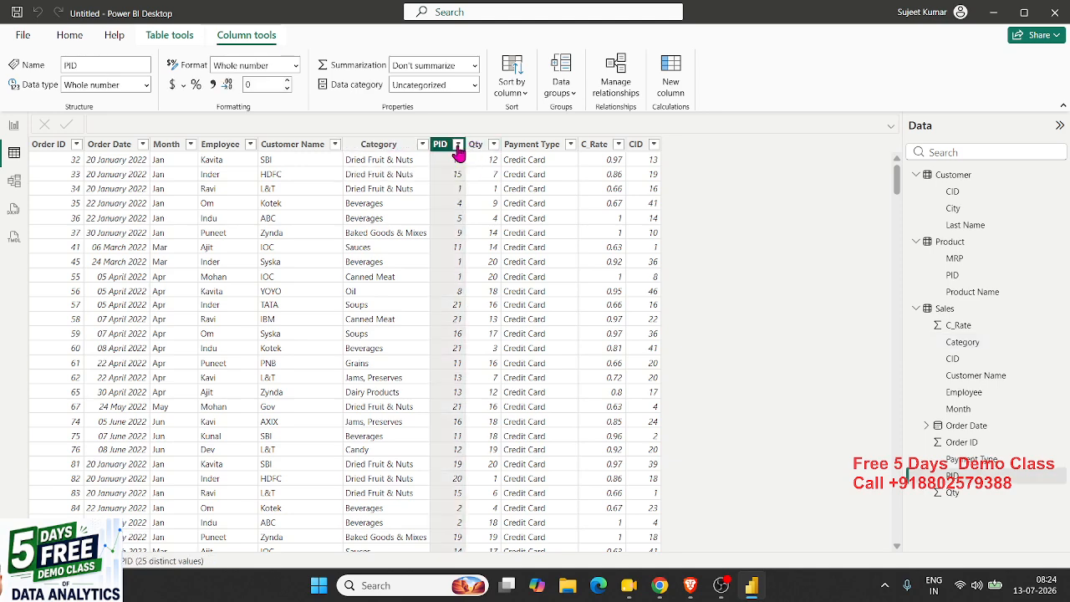
pyautogui.click(485, 262)
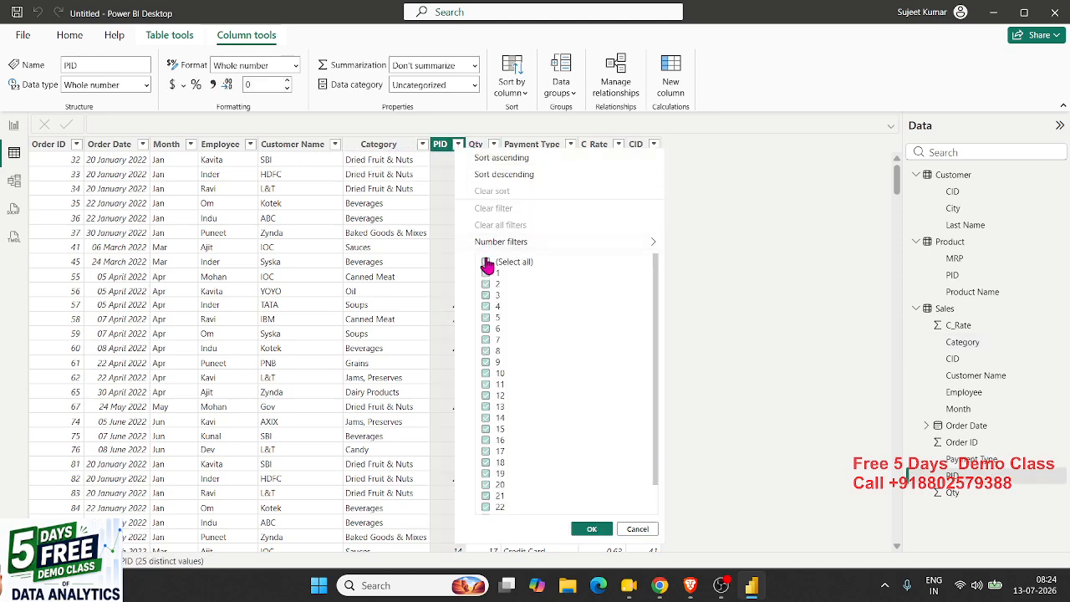
pyautogui.click(486, 274)
pyautogui.click(591, 528)
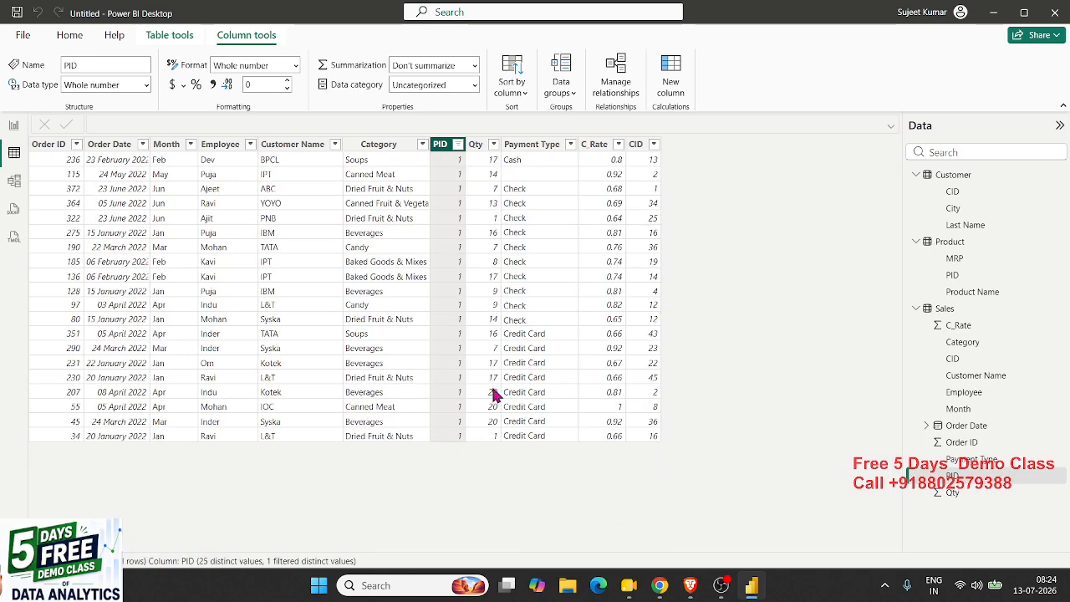
# - Return to Report view and make the table visual narrower and taller to fit its two columns
pyautogui.click(13, 125)
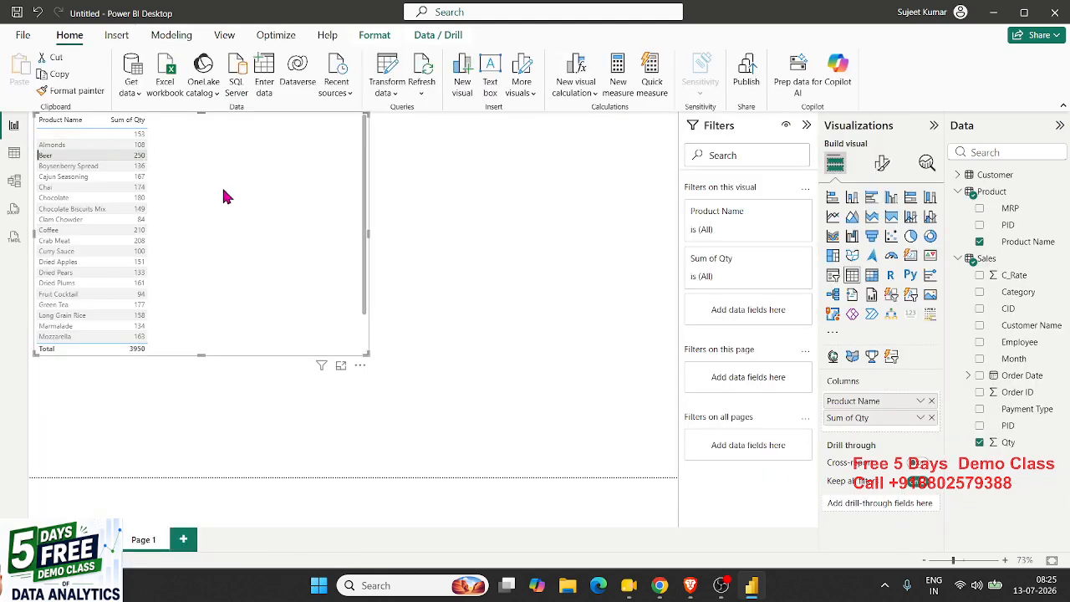
pyautogui.moveTo(371, 354); pyautogui.dragTo(157, 399)
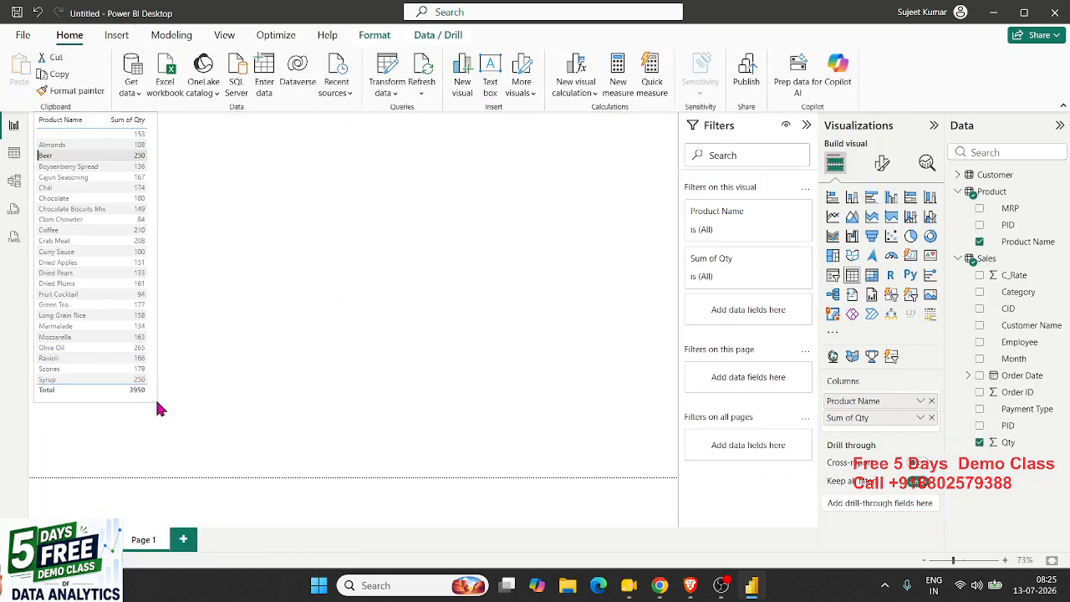
# - Delete the Customer–Sales and Product–Sales relationships in Model view
pyautogui.click(16, 182)
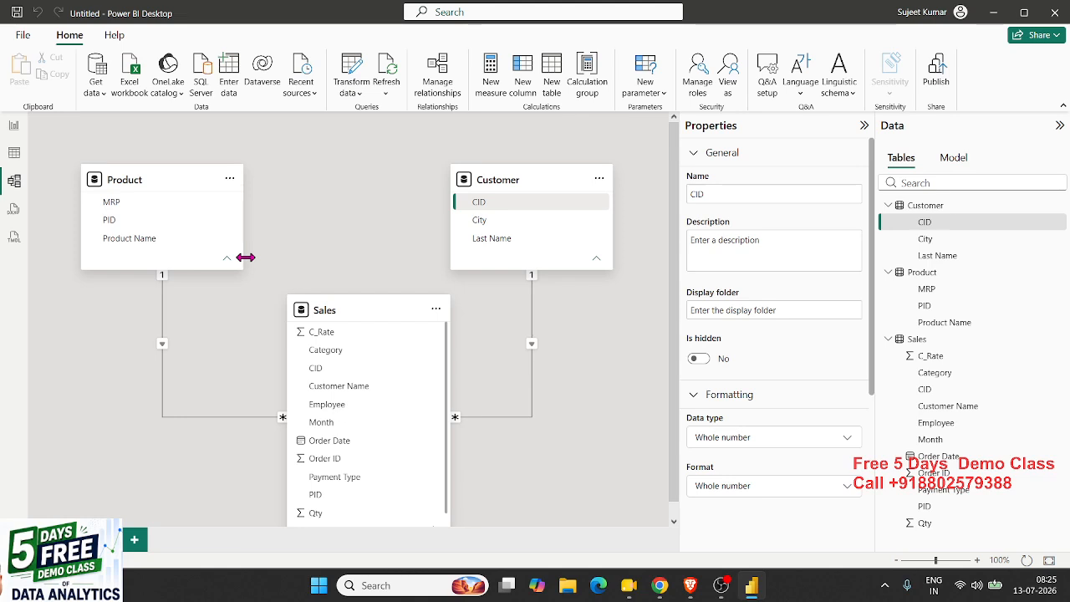
pyautogui.click(519, 418)
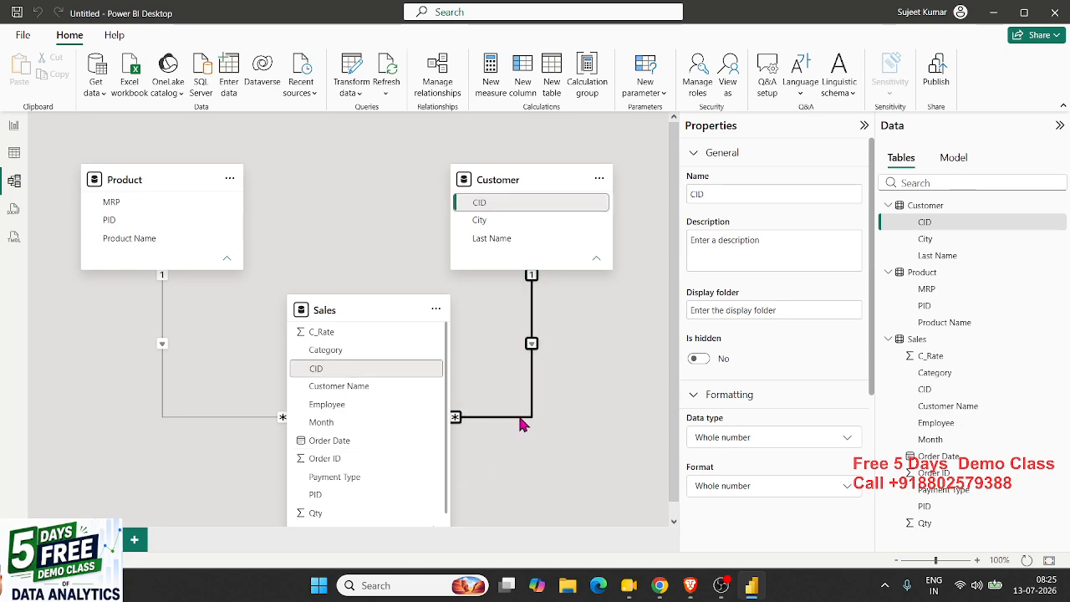
pyautogui.press('Delete')
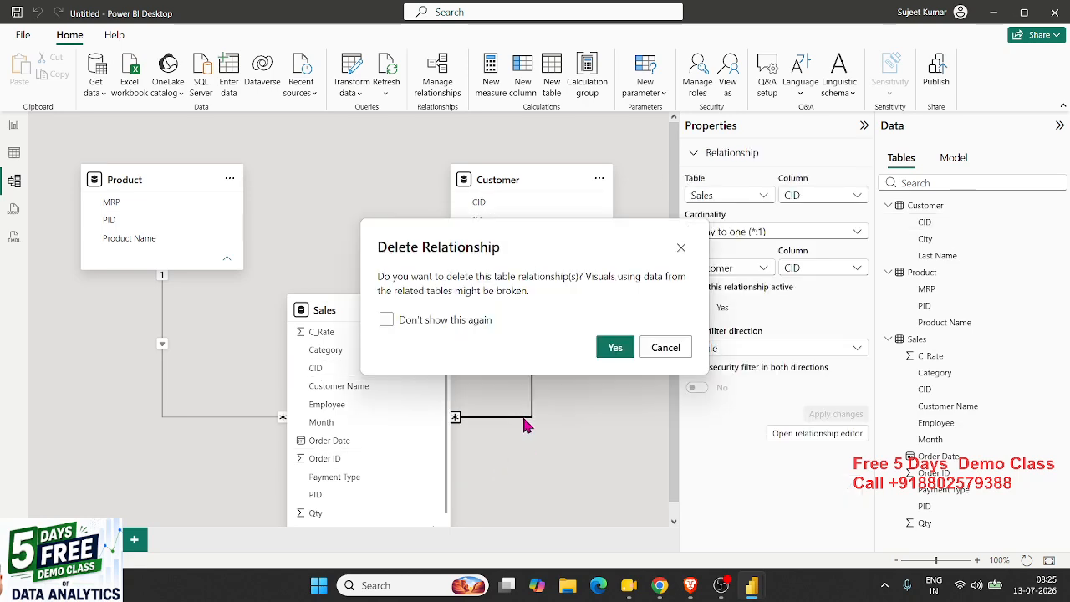
pyautogui.click(607, 347)
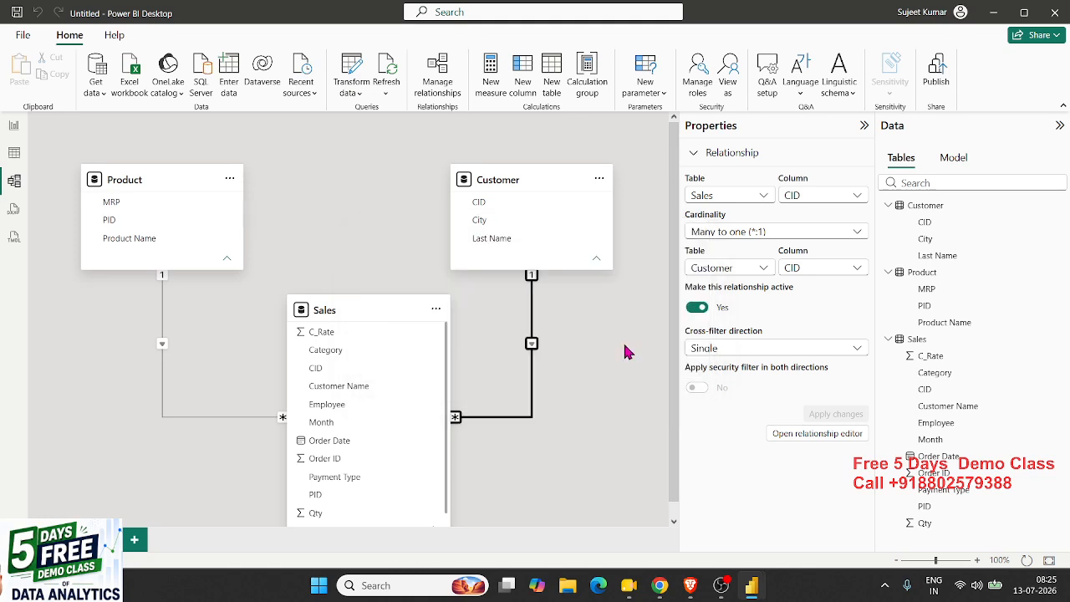
pyautogui.click(203, 416)
pyautogui.press('Delete')
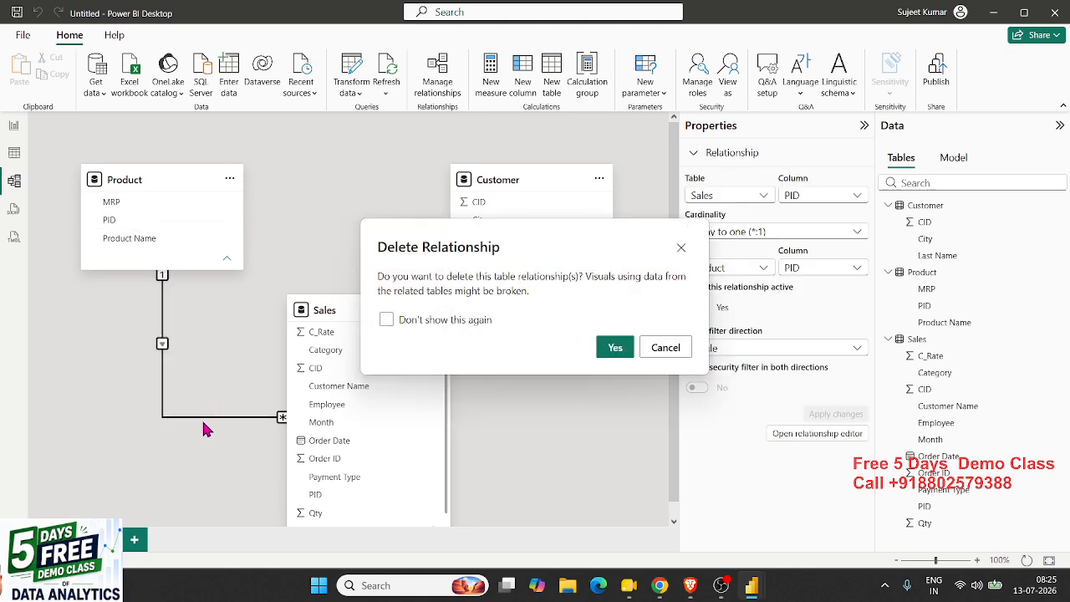
pyautogui.click(615, 350)
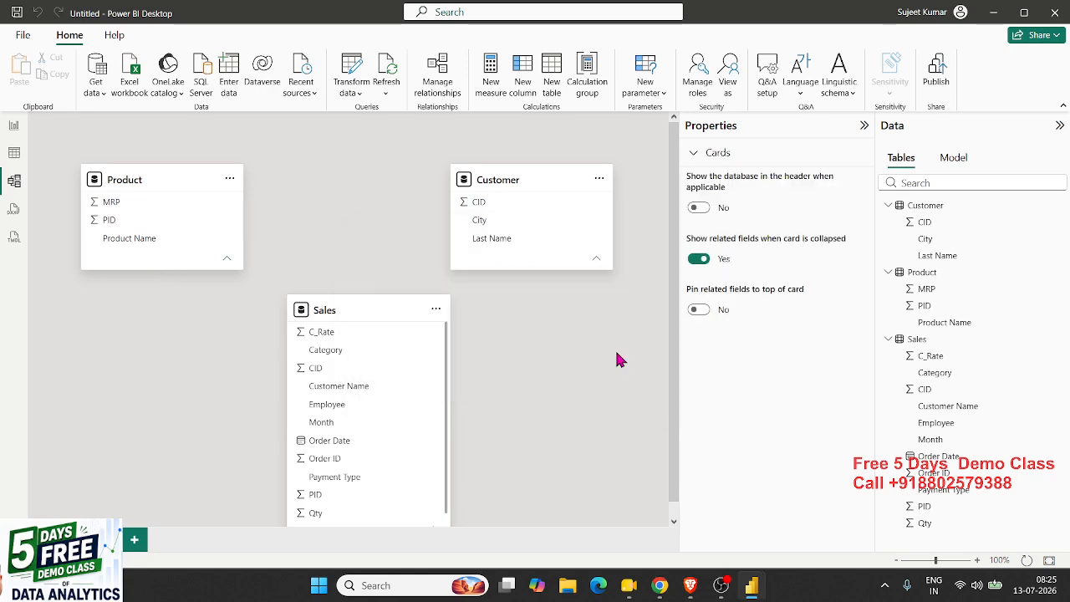
# - Place the Sales table between Product and Customer and create an active many-to-one relationship from Sales PID to Product PID
pyautogui.moveTo(336, 306); pyautogui.dragTo(316, 173)
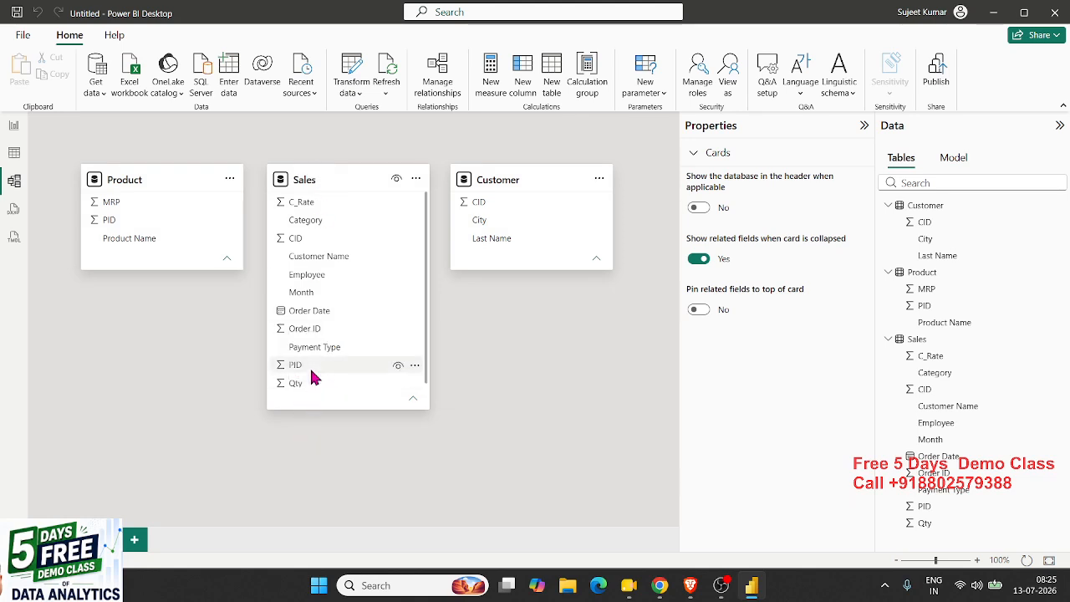
pyautogui.click(310, 368)
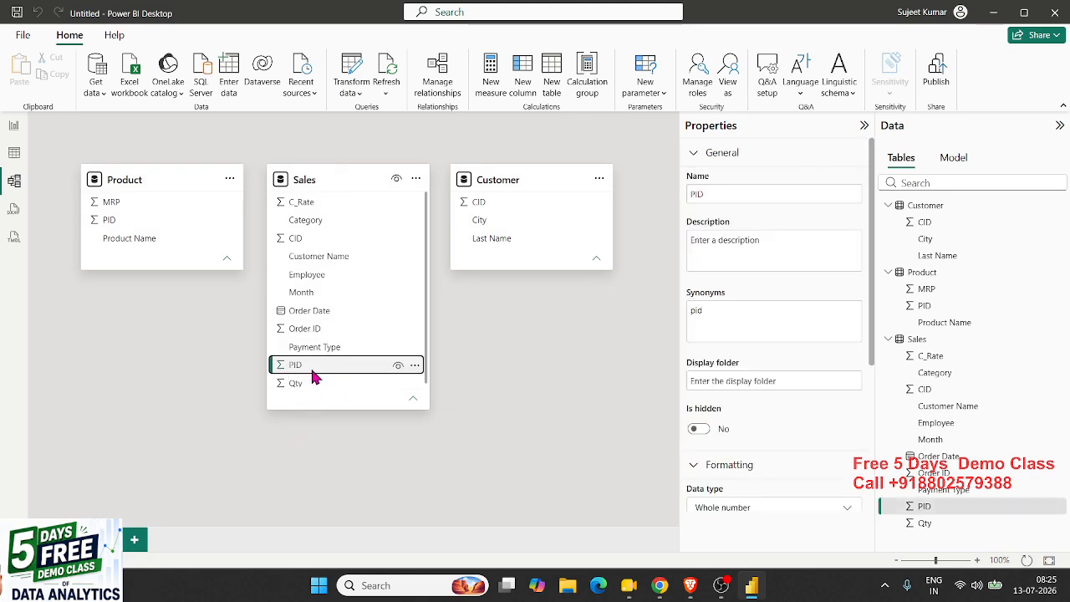
pyautogui.moveTo(311, 376); pyautogui.dragTo(128, 229)
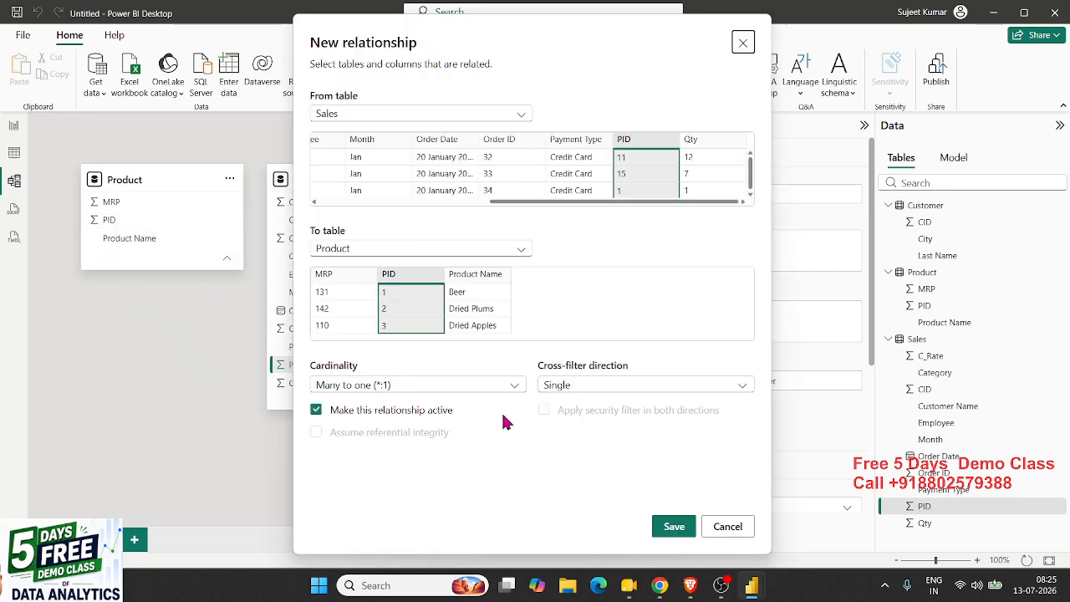
pyautogui.click(669, 526)
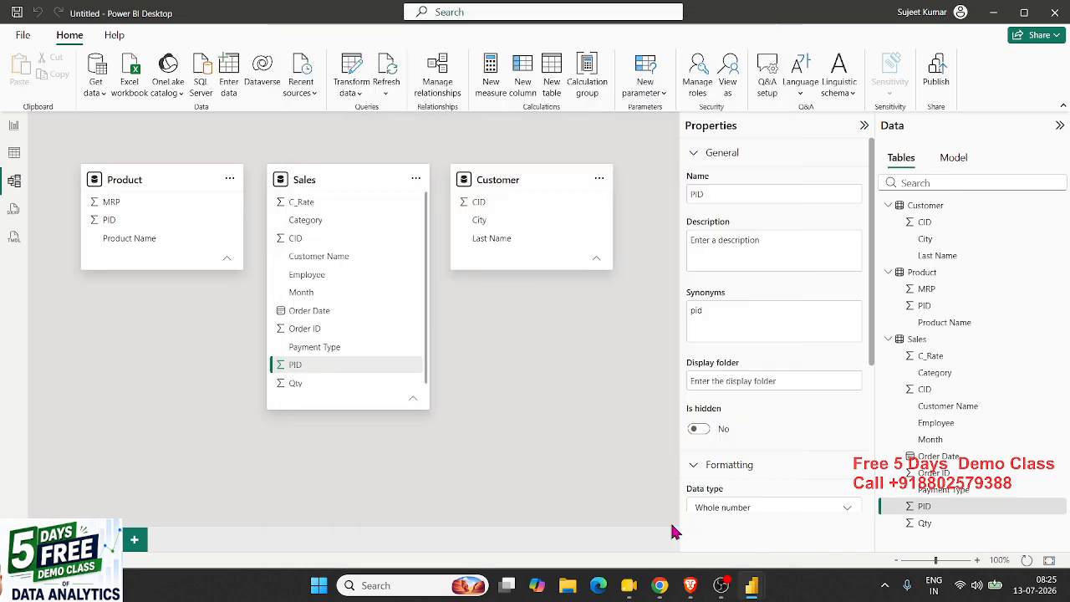
pyautogui.click(374, 466)
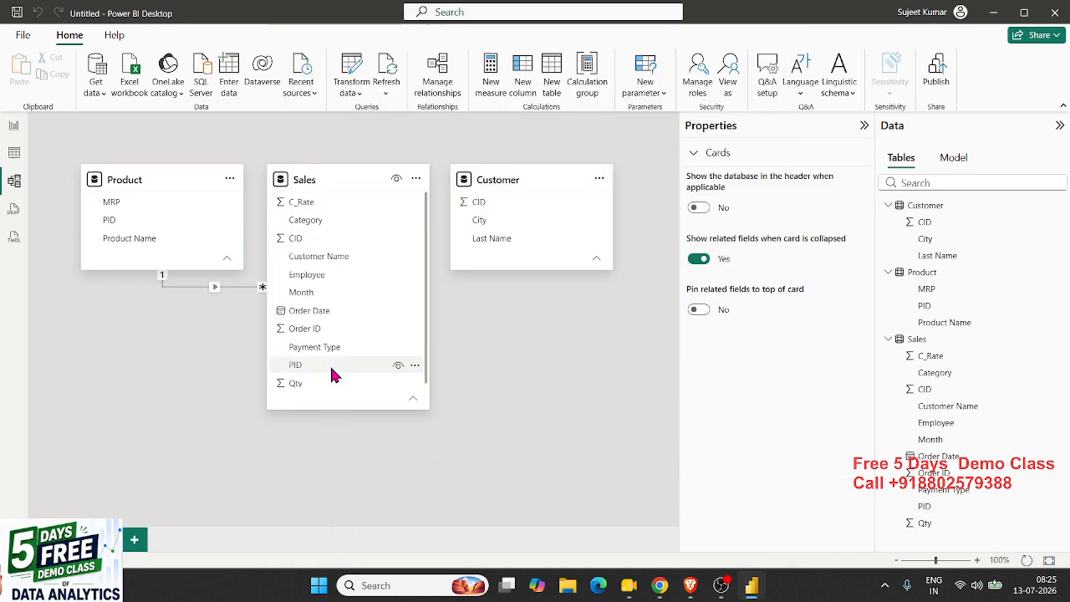
# - Create an active many-to-one relationship from Sales CID to Customer CID with single cross-filter direction
pyautogui.click(311, 242)
pyautogui.click(510, 202)
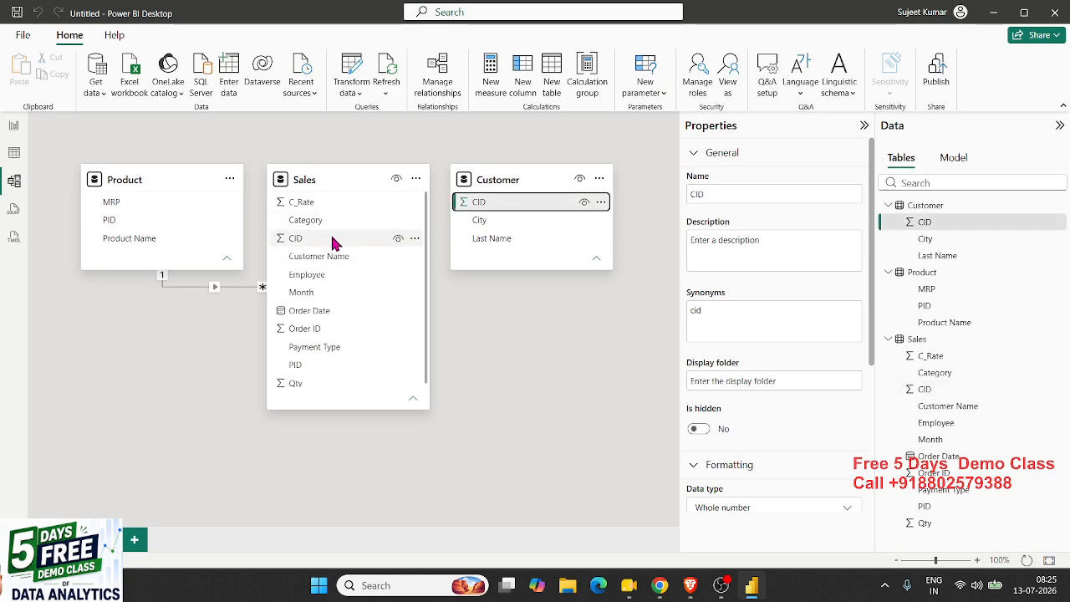
pyautogui.click(331, 238)
pyautogui.click(516, 202)
pyautogui.moveTo(349, 237); pyautogui.dragTo(515, 206)
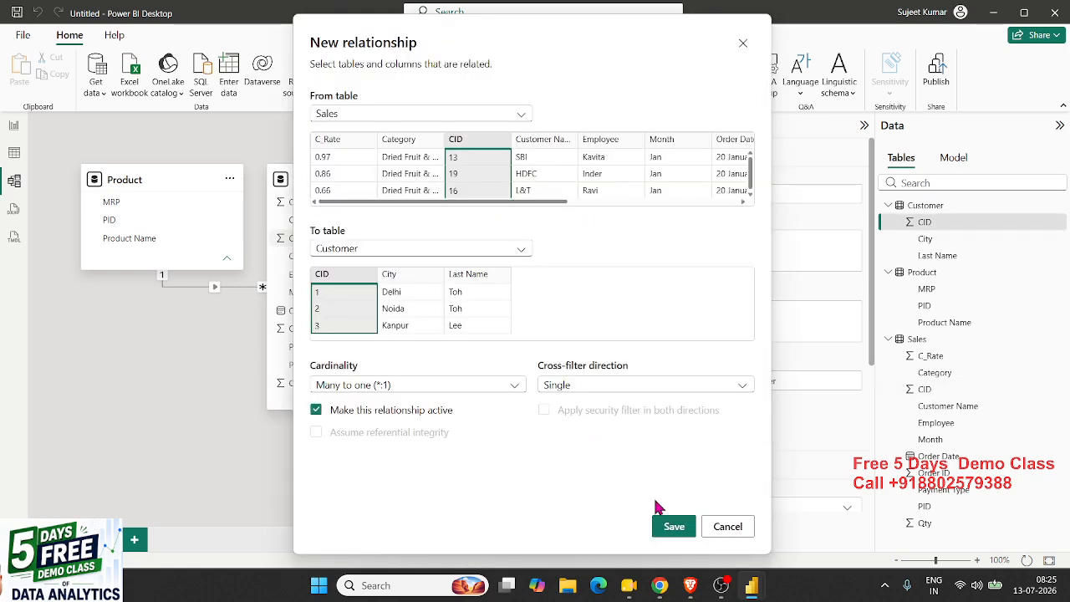
pyautogui.click(673, 526)
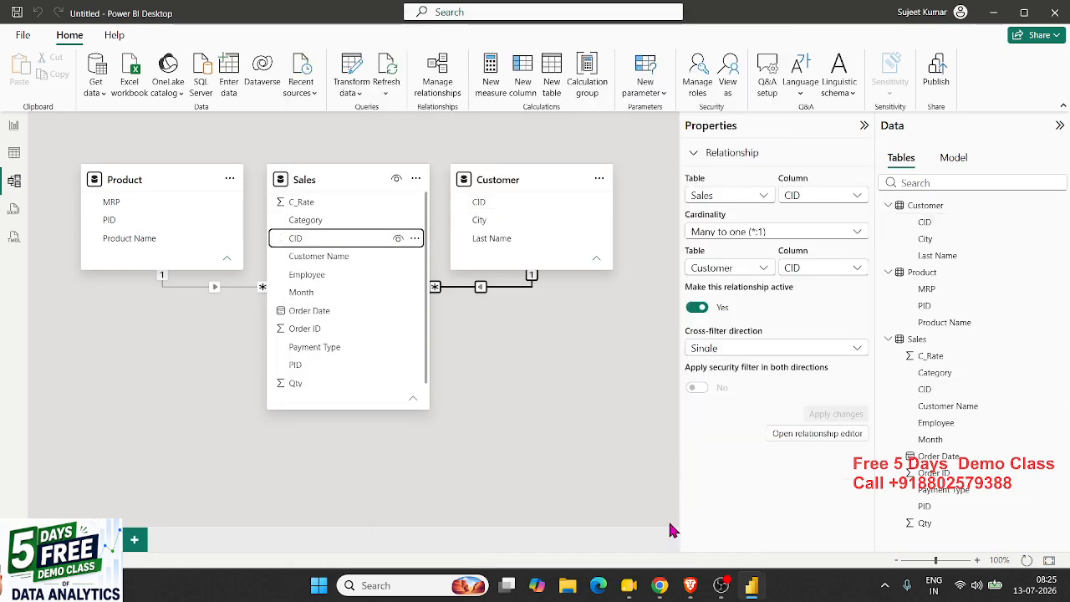
# - Show all product IDs again in the Sales table's PID column filter in Table view
pyautogui.click(20, 157)
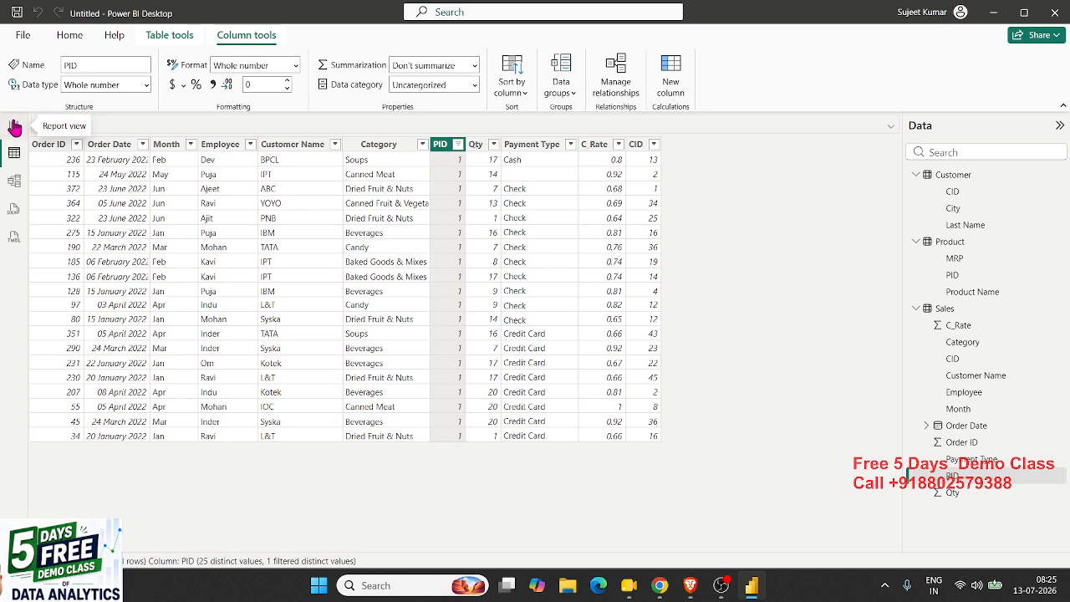
pyautogui.click(458, 147)
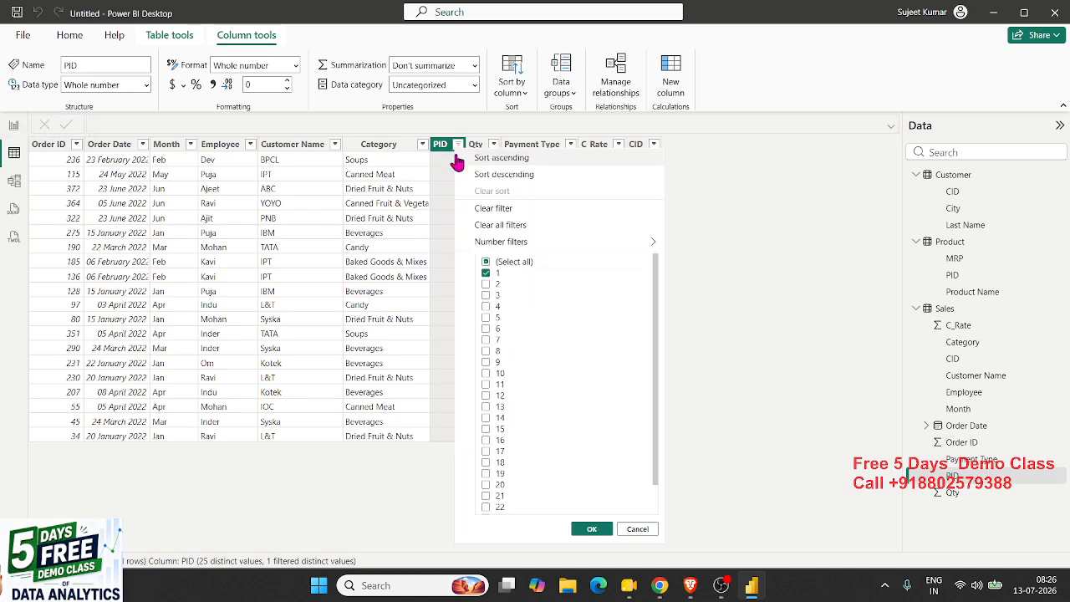
pyautogui.click(504, 264)
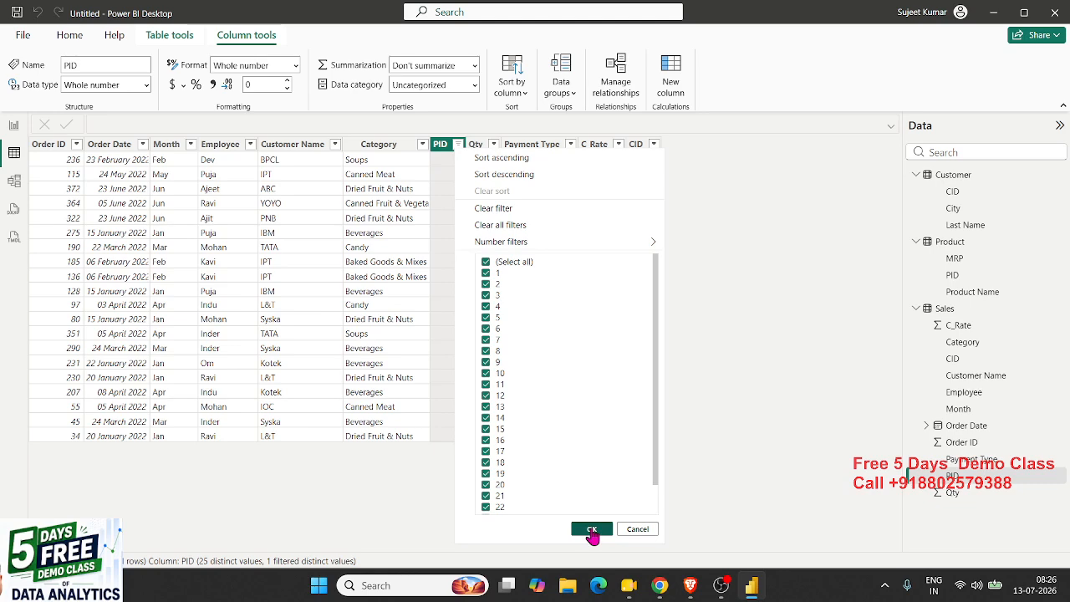
pyautogui.click(592, 532)
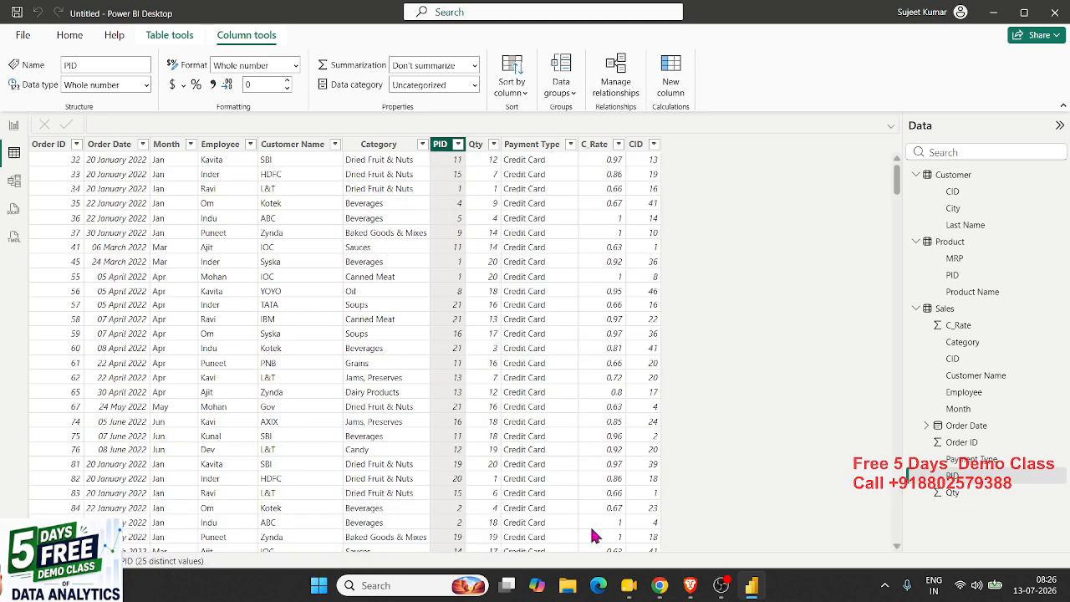
# - Return to Report view and delete the product quantity table visual from Page 1
pyautogui.click(14, 126)
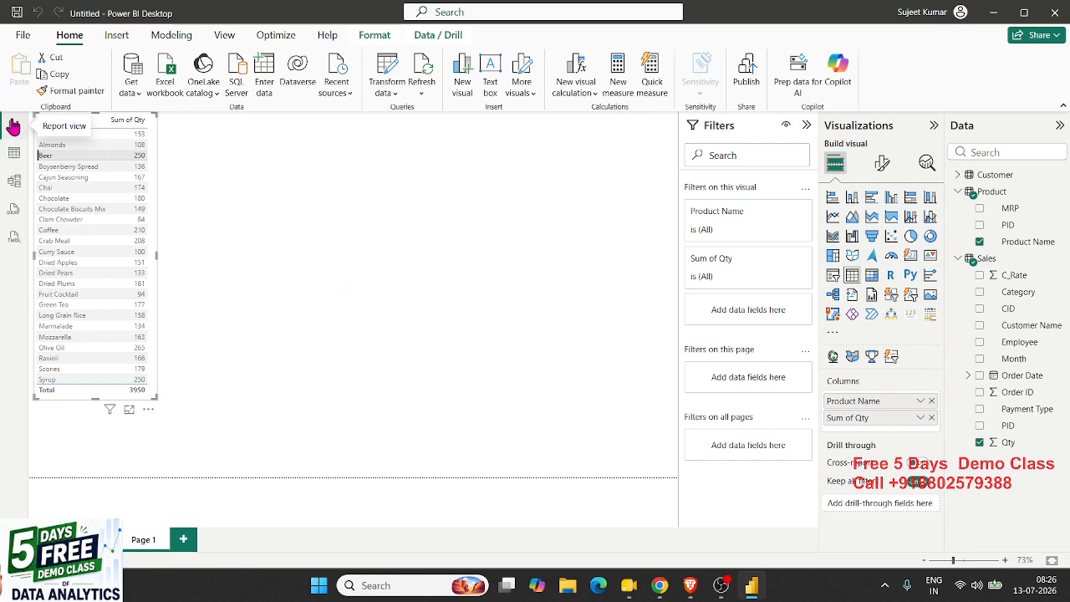
pyautogui.press('Delete')
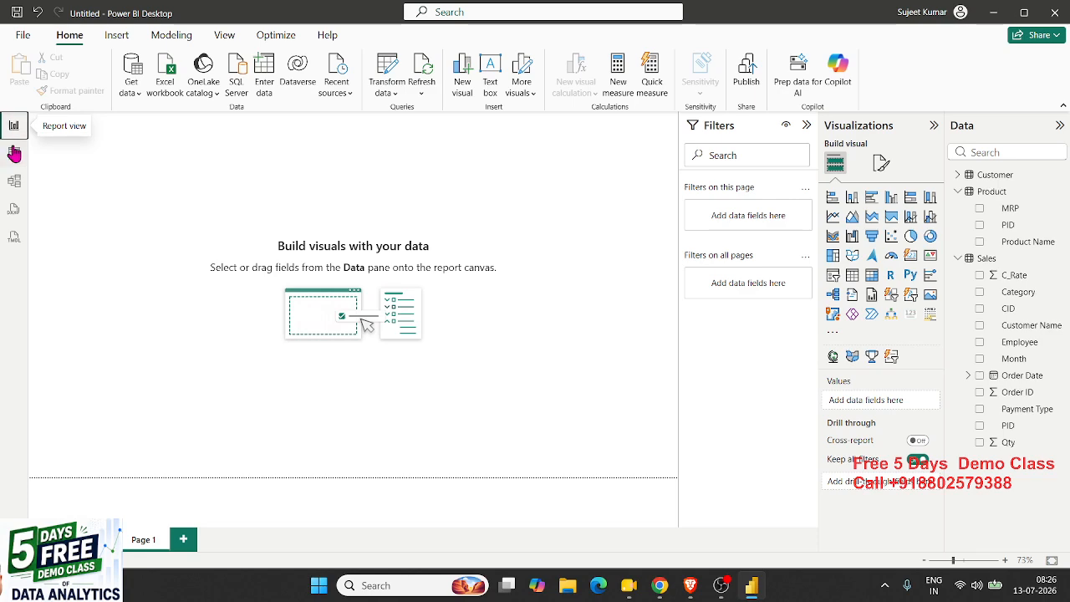
# - Compare the PID column in the Sales table with the products listed in the Product table in Table view
pyautogui.click(14, 152)
pyautogui.click(399, 248)
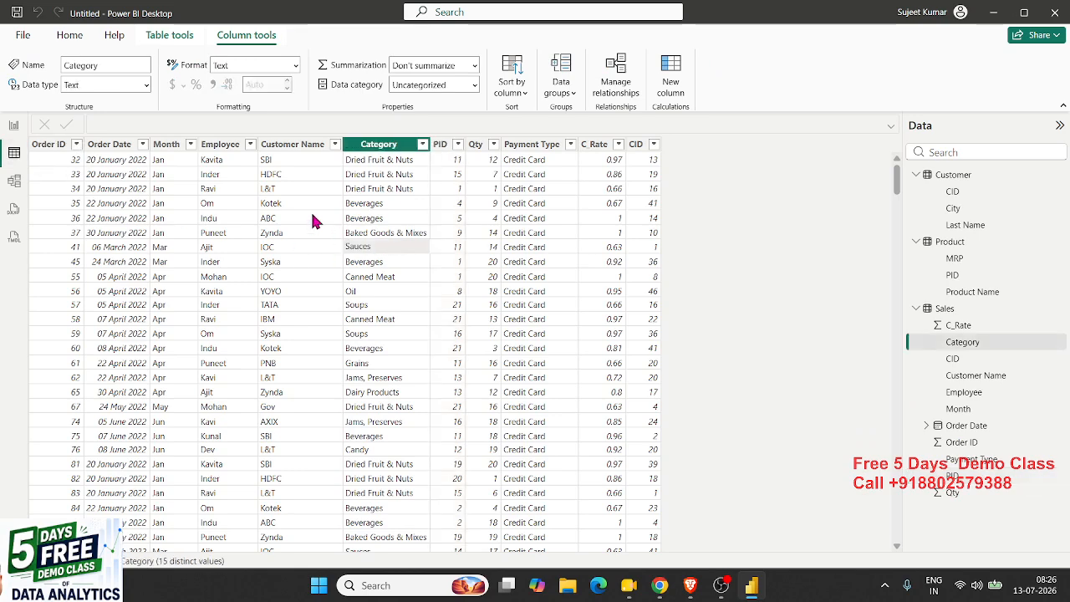
pyautogui.click(451, 171)
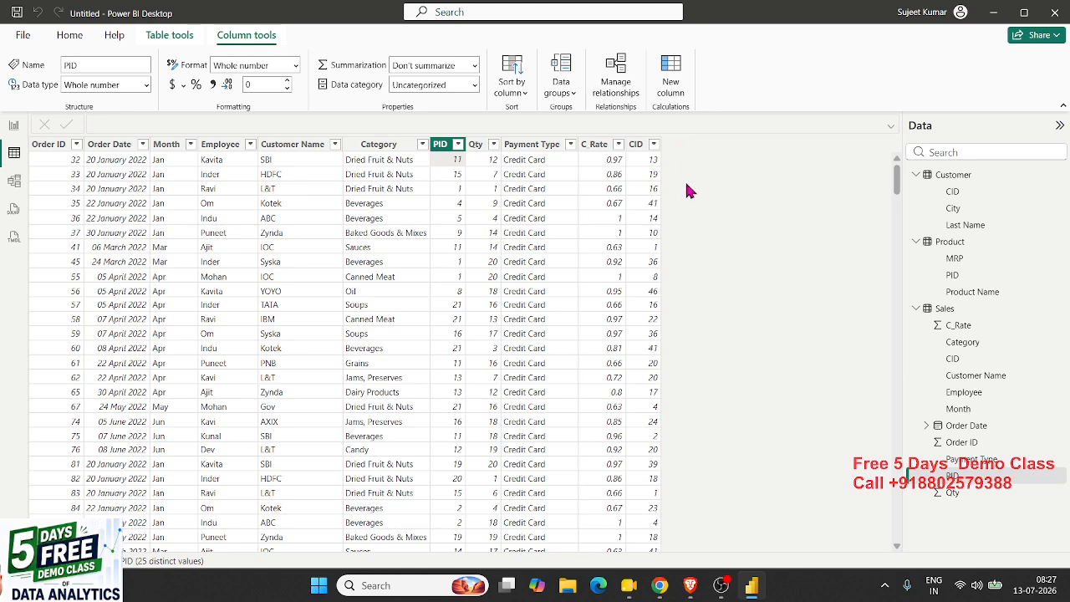
pyautogui.click(949, 244)
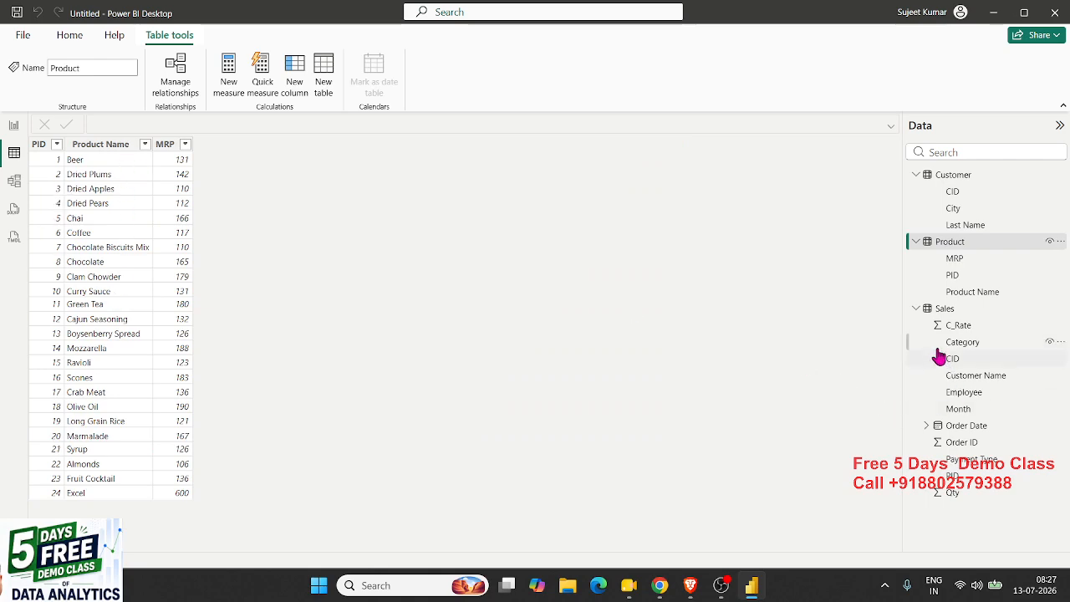
pyautogui.click(944, 316)
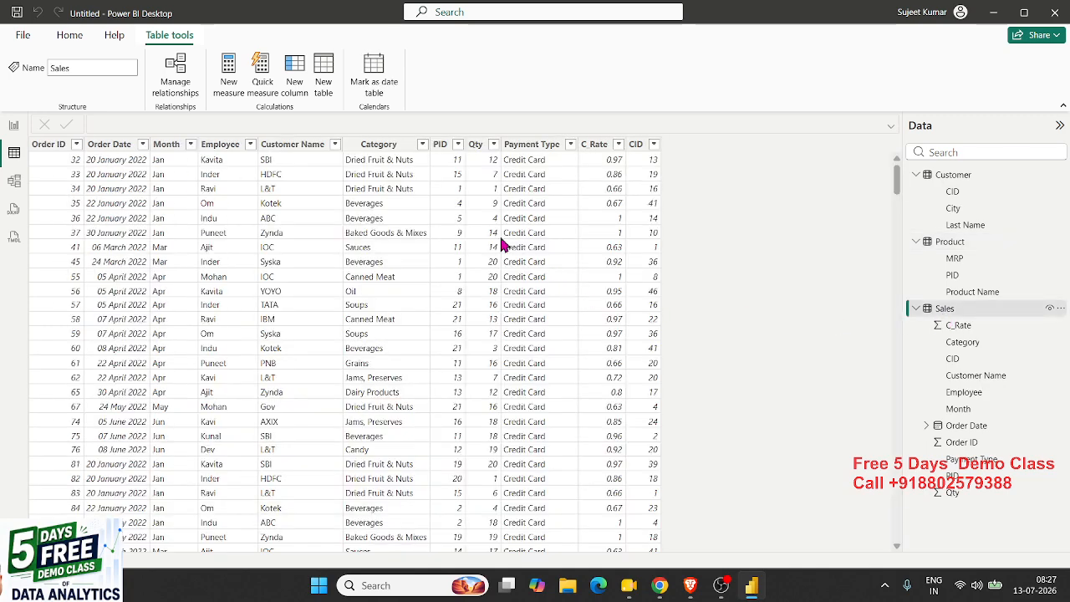
pyautogui.click(450, 162)
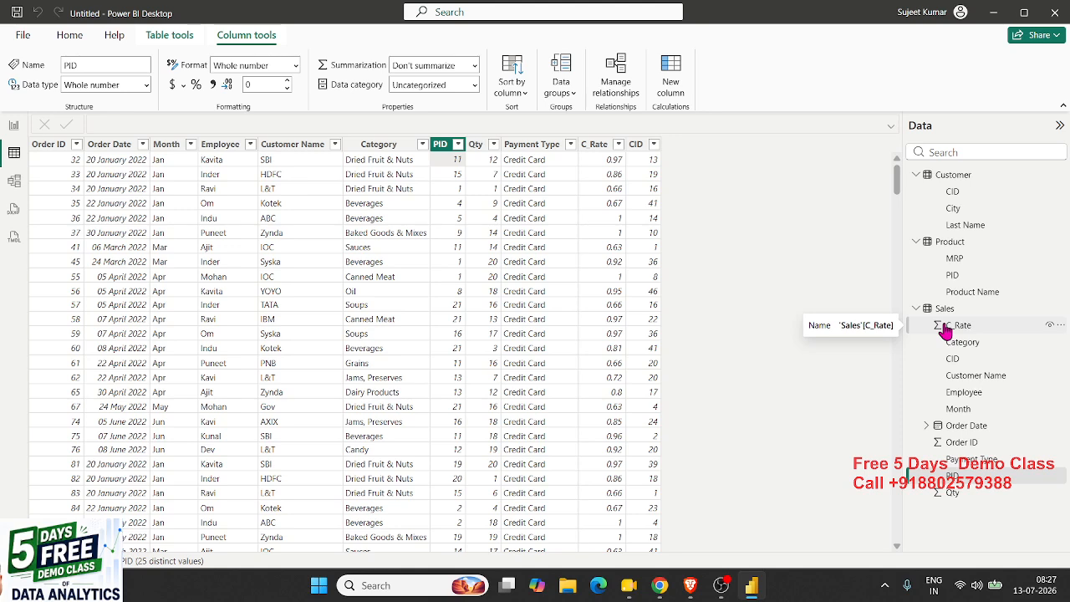
# - Review the Qty, Payment Type and PID columns of the Sales table in Table view
pyautogui.click(481, 392)
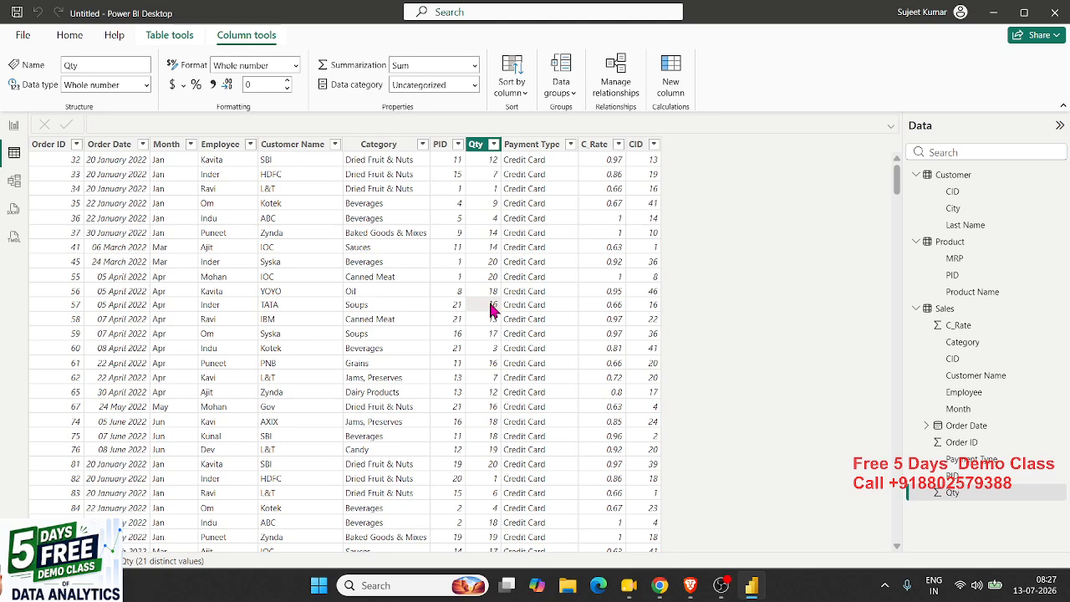
pyautogui.press('super')
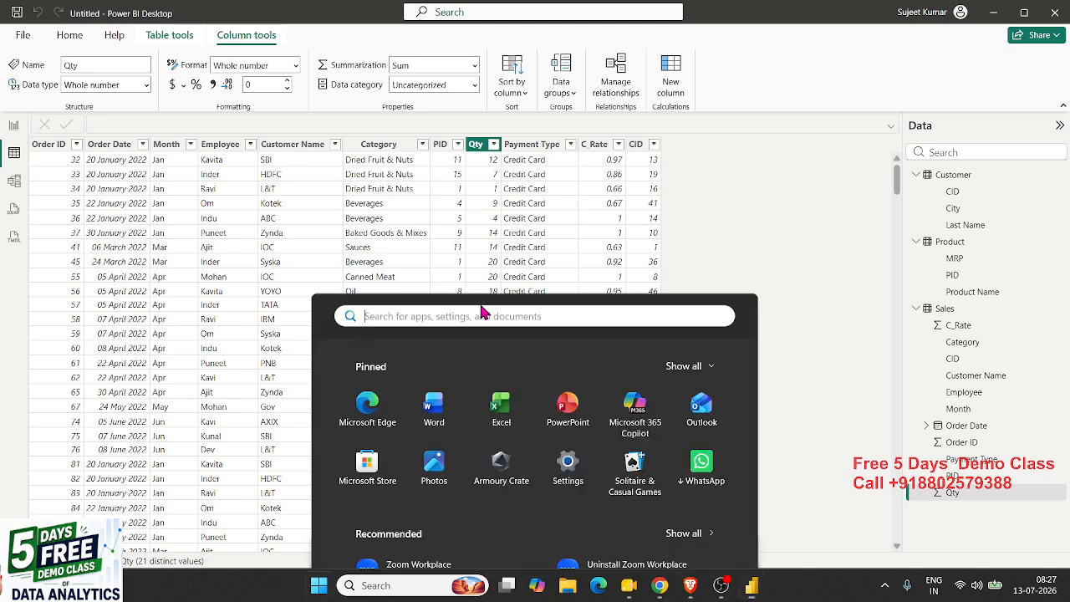
pyautogui.click(762, 283)
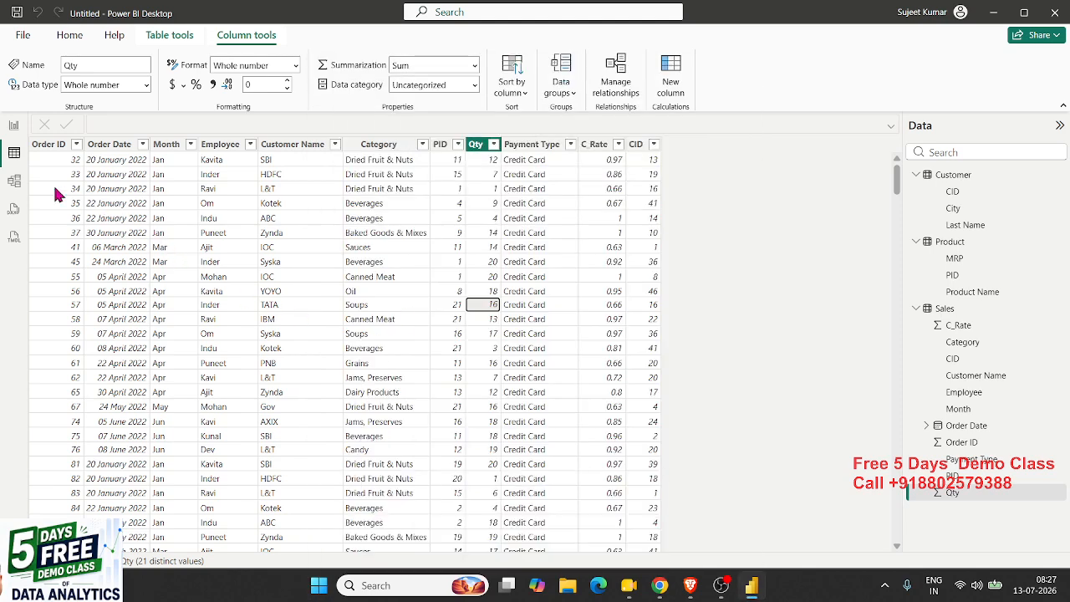
pyautogui.click(945, 310)
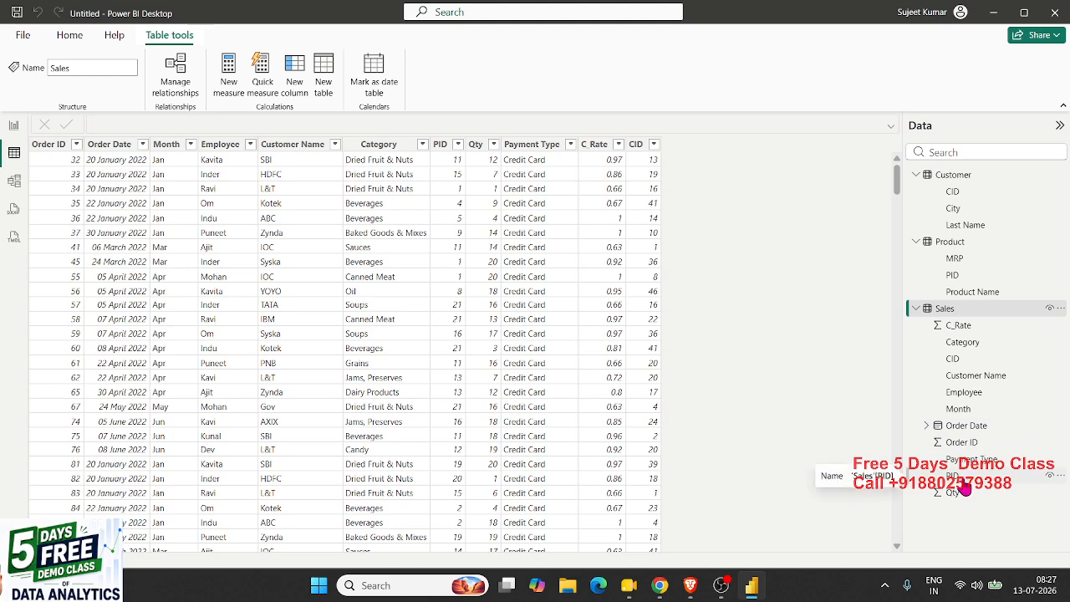
pyautogui.click(545, 292)
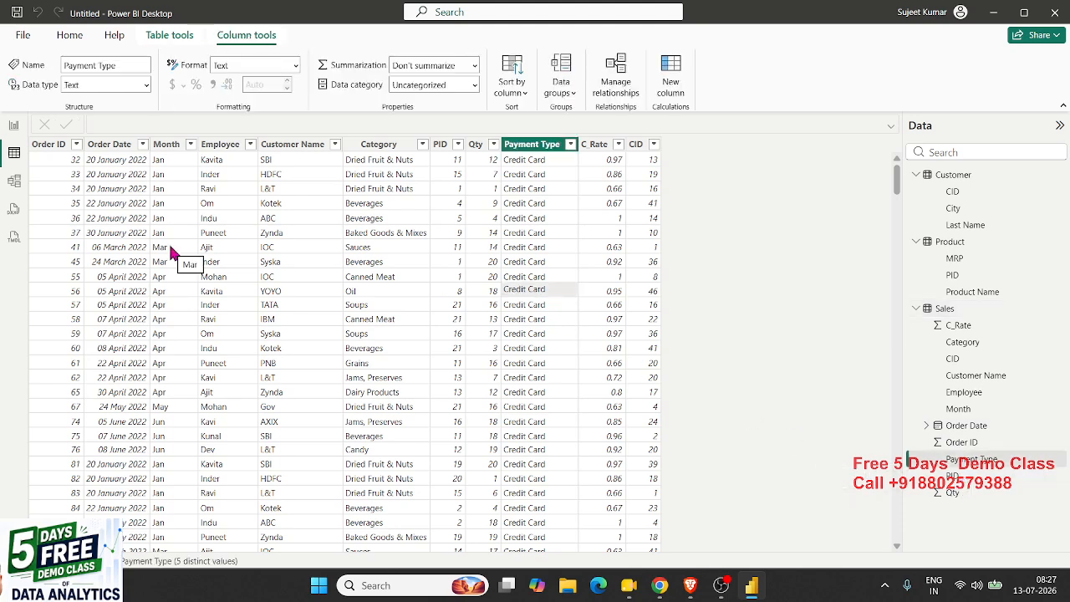
pyautogui.click(438, 144)
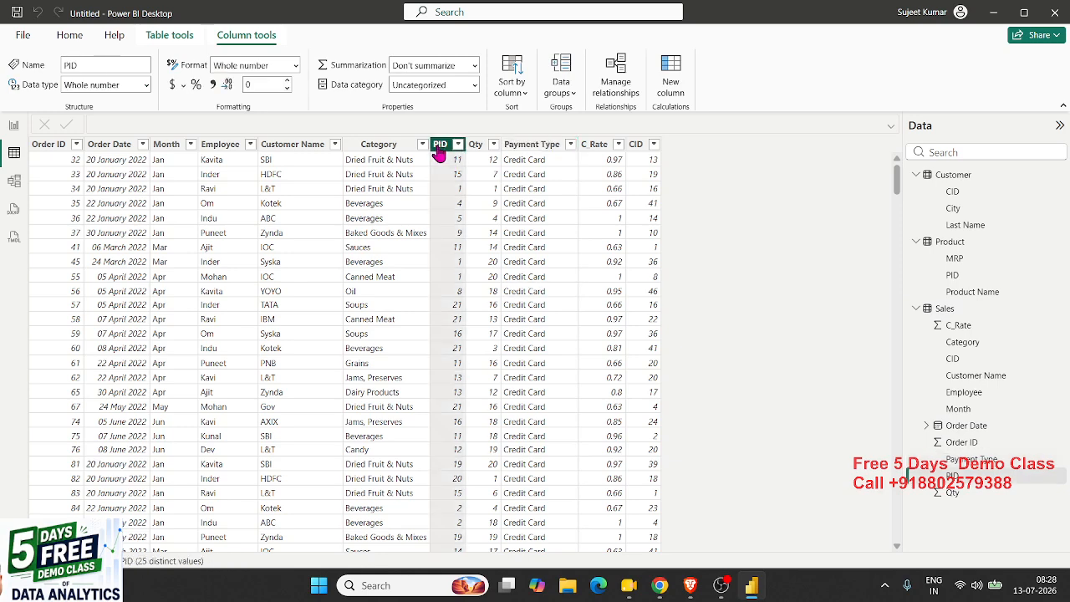
# - Add a table visual to Page 1 showing Sales PID and Sum of Qty, and narrow it to fit its two columns
pyautogui.click(14, 125)
pyautogui.click(852, 277)
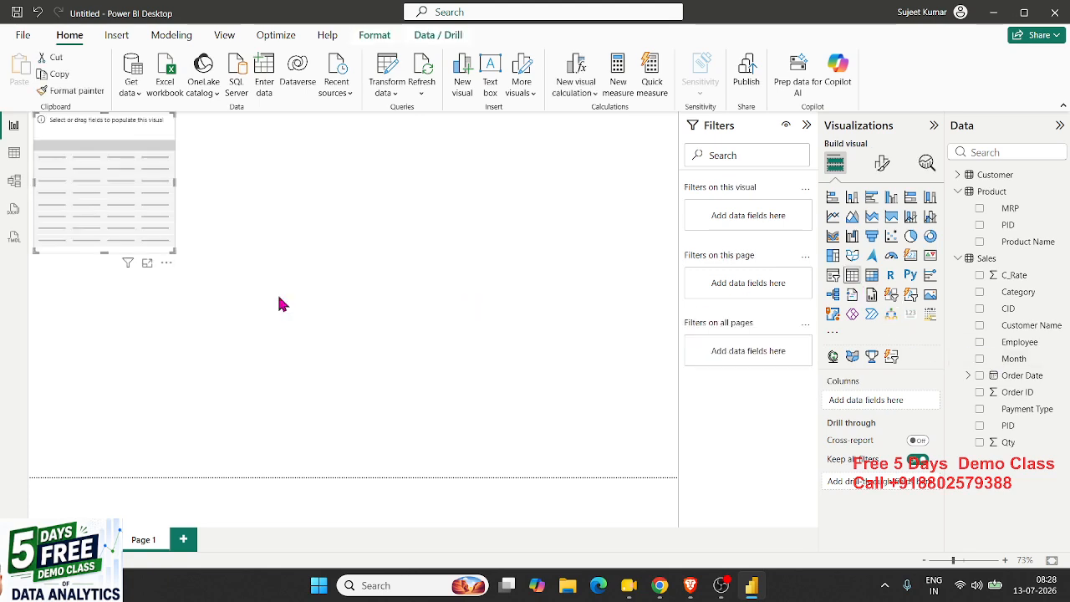
pyautogui.moveTo(173, 249); pyautogui.dragTo(465, 410)
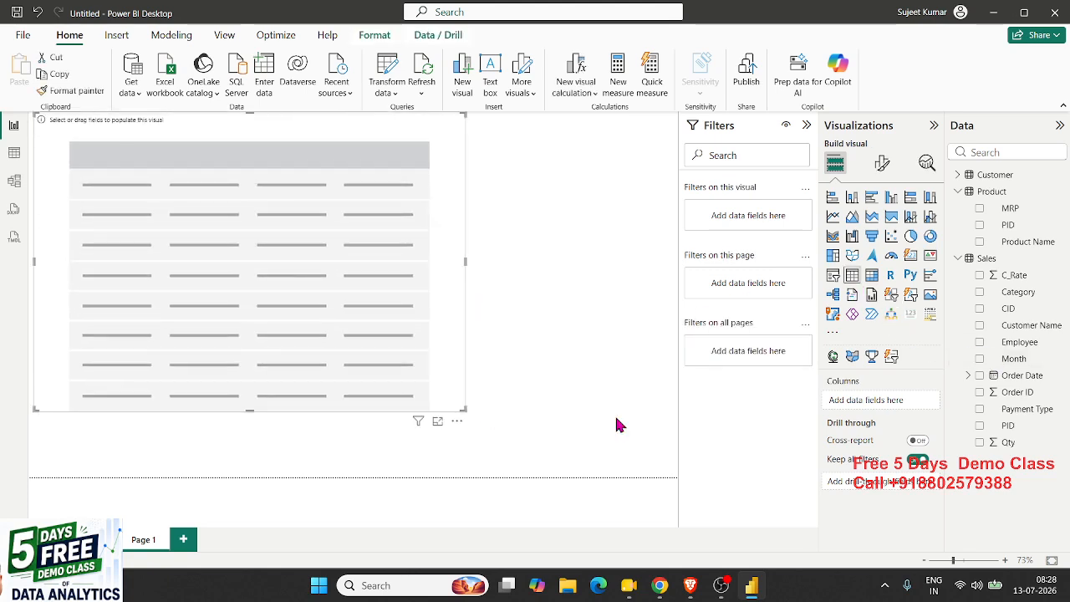
pyautogui.moveTo(1010, 427); pyautogui.dragTo(302, 351)
pyautogui.moveTo(1008, 442); pyautogui.dragTo(373, 383)
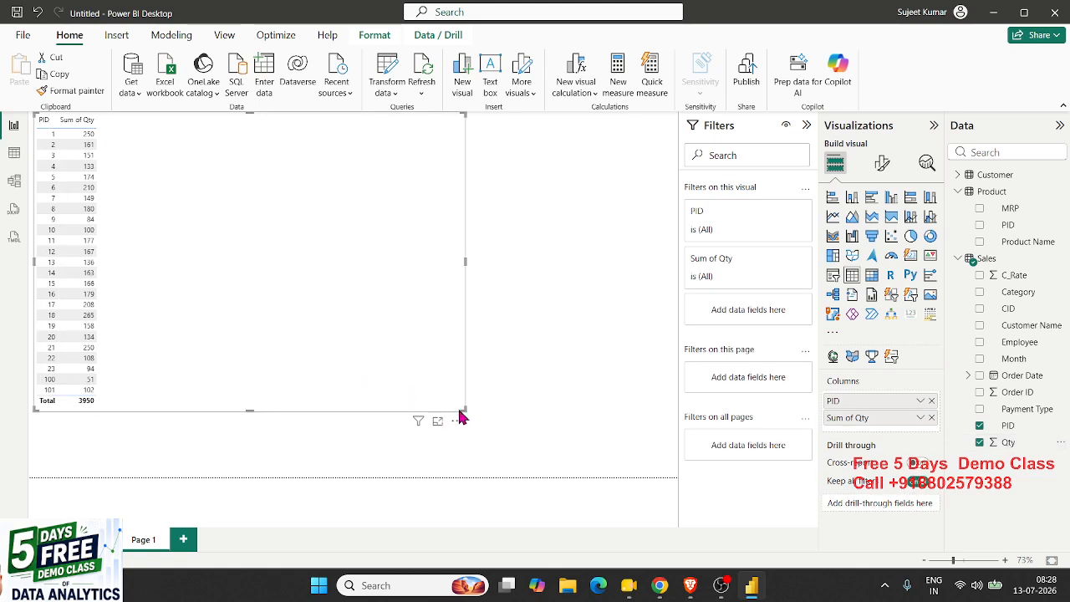
pyautogui.moveTo(460, 423); pyautogui.dragTo(125, 407)
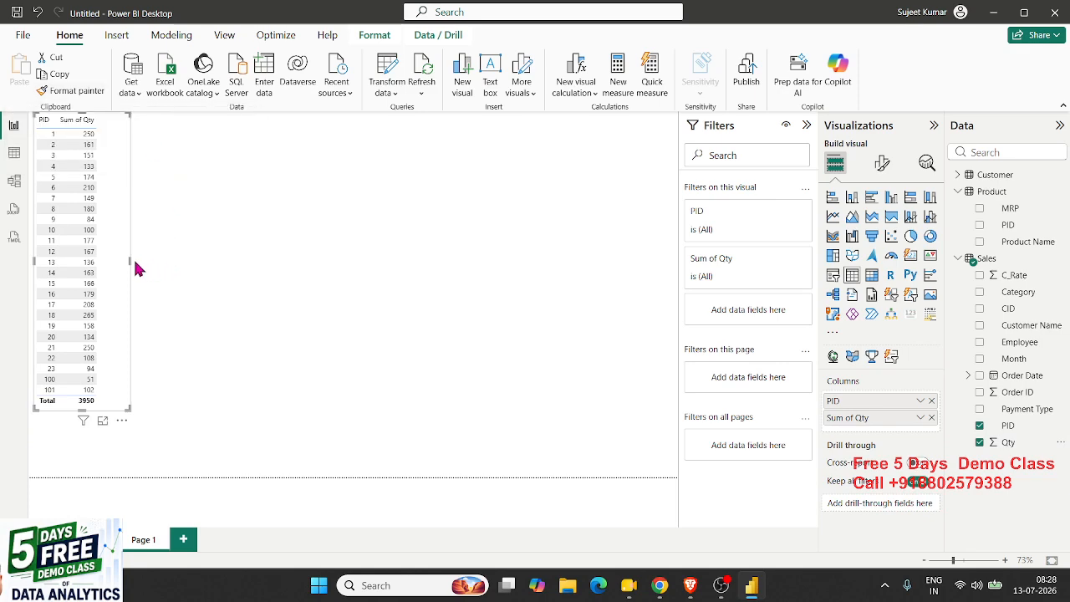
pyautogui.moveTo(131, 260); pyautogui.dragTo(120, 267)
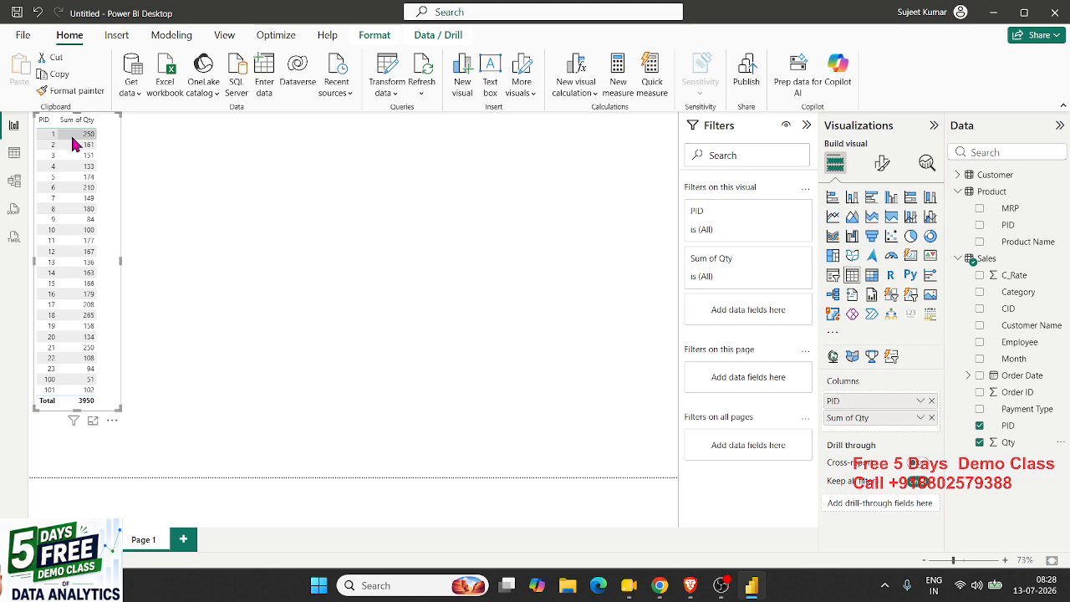
# - Compare the PID and Product Name columns of the Product table with the Sales table's columns in Table view
pyautogui.click(977, 262)
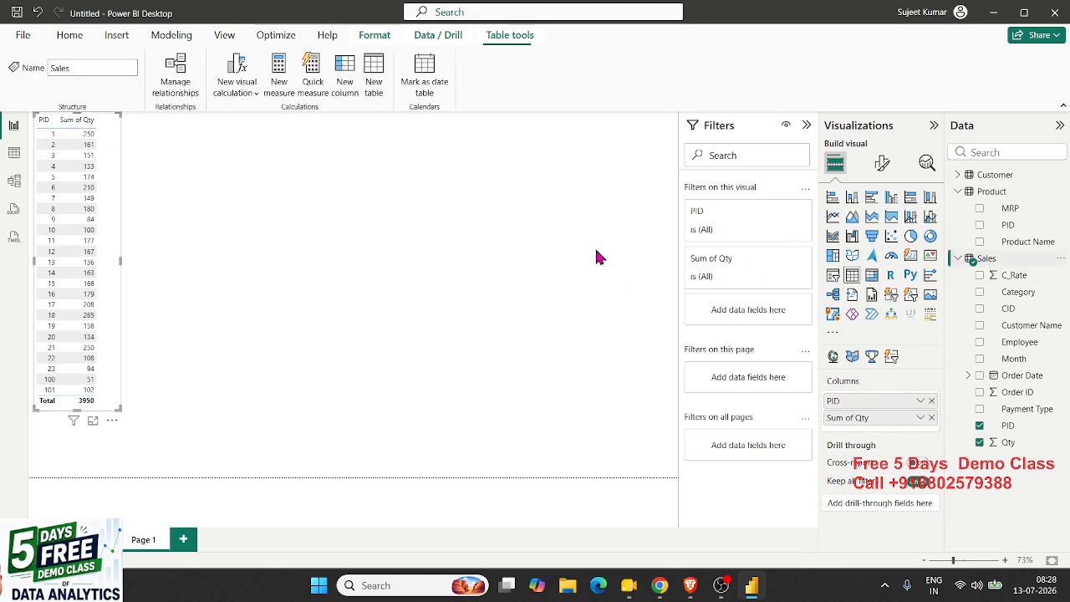
pyautogui.click(14, 155)
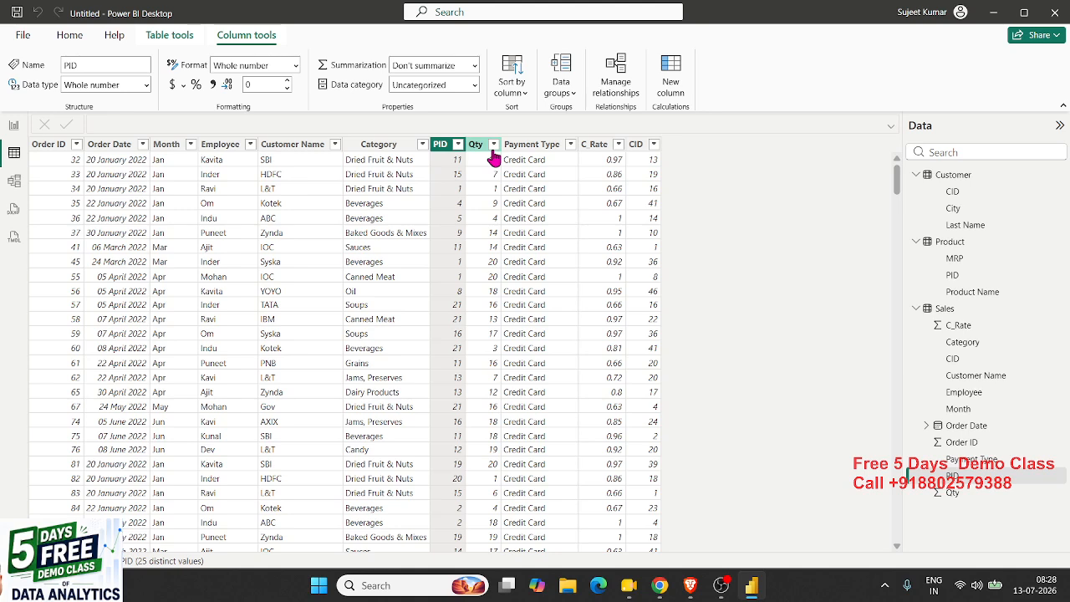
pyautogui.click(944, 248)
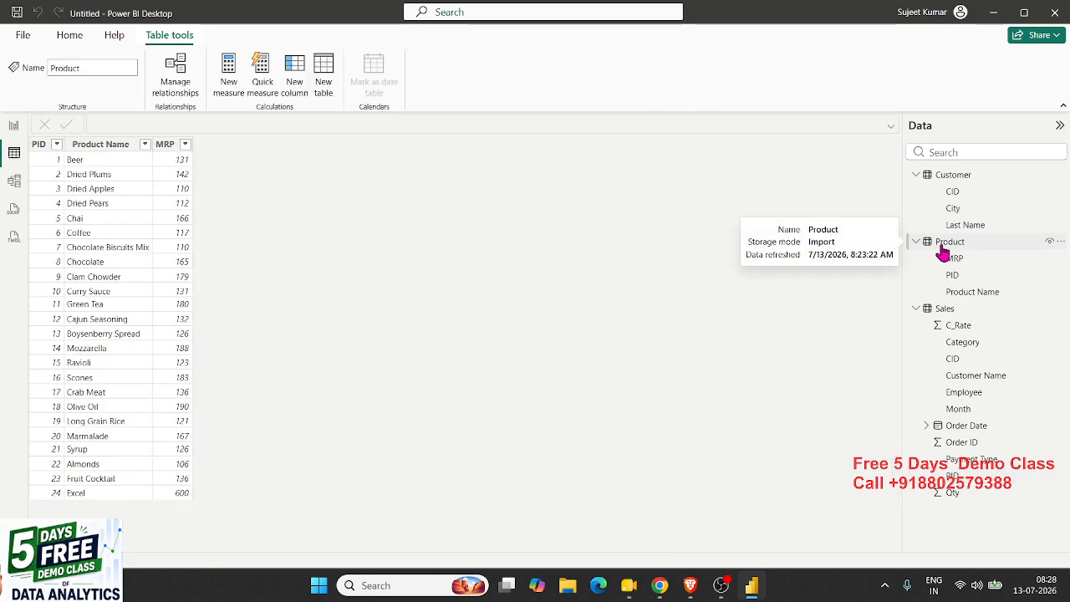
pyautogui.click(37, 149)
pyautogui.click(74, 148)
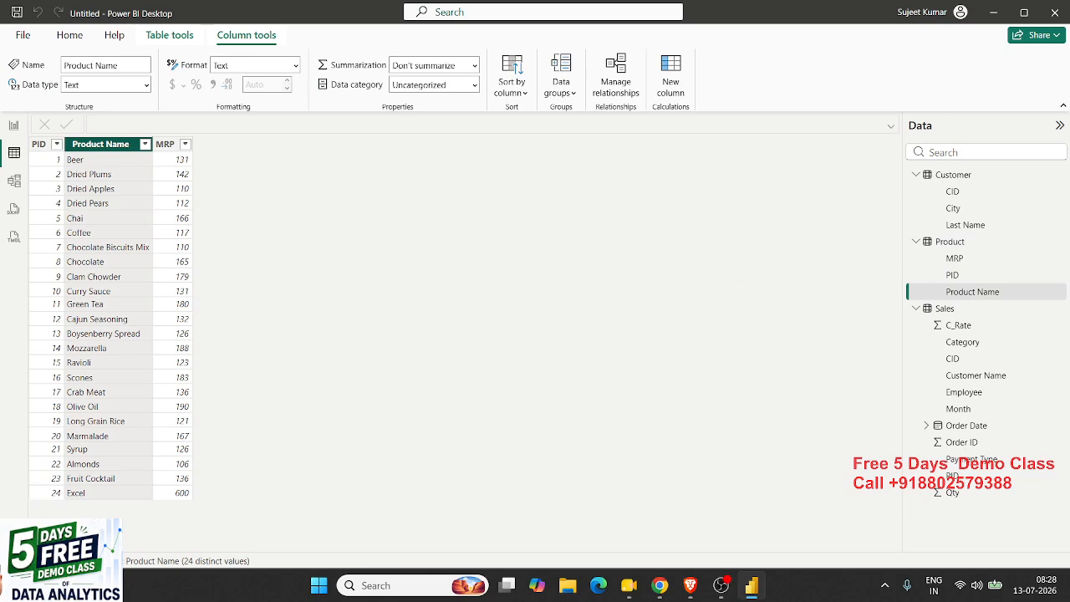
pyautogui.click(958, 248)
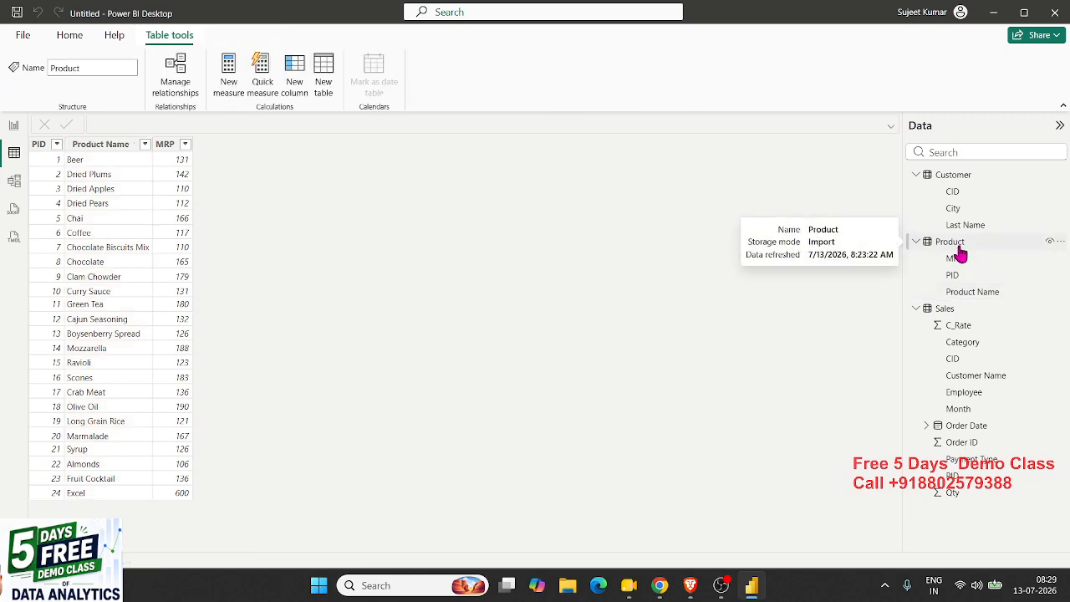
pyautogui.click(959, 255)
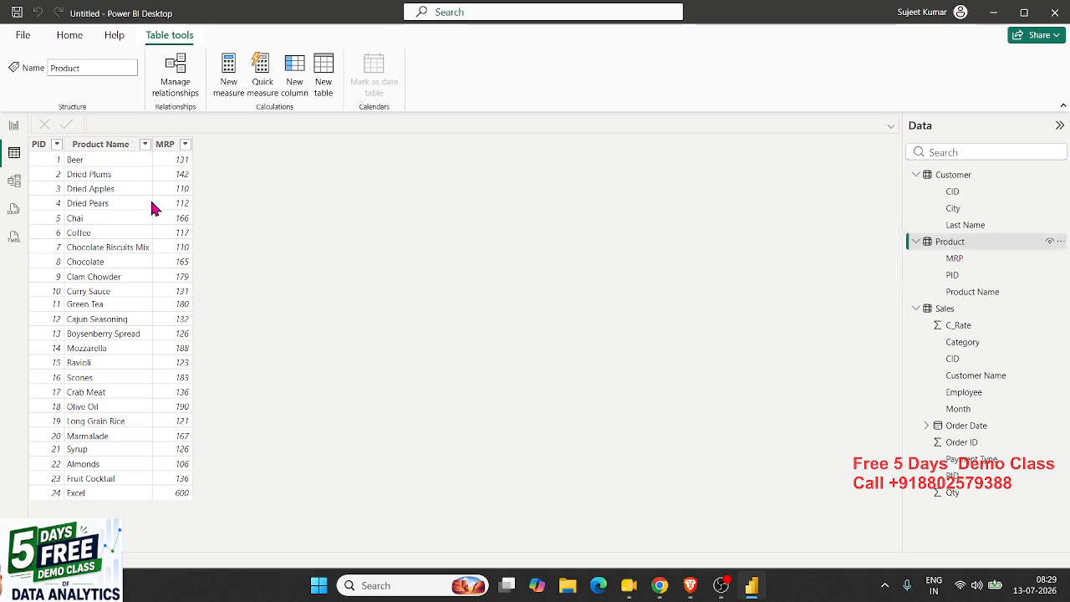
pyautogui.click(96, 145)
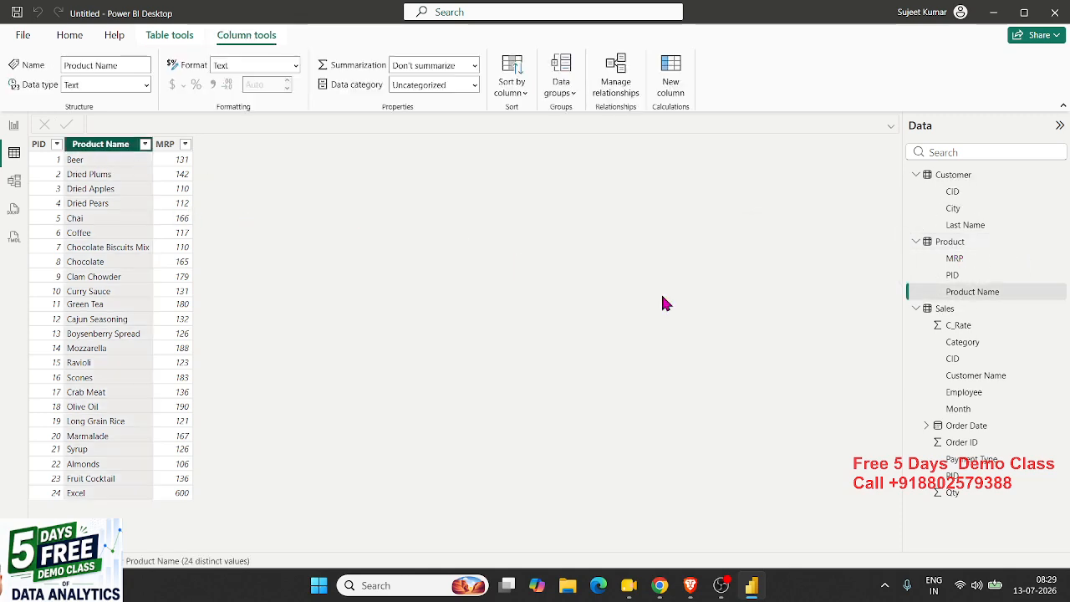
pyautogui.click(943, 313)
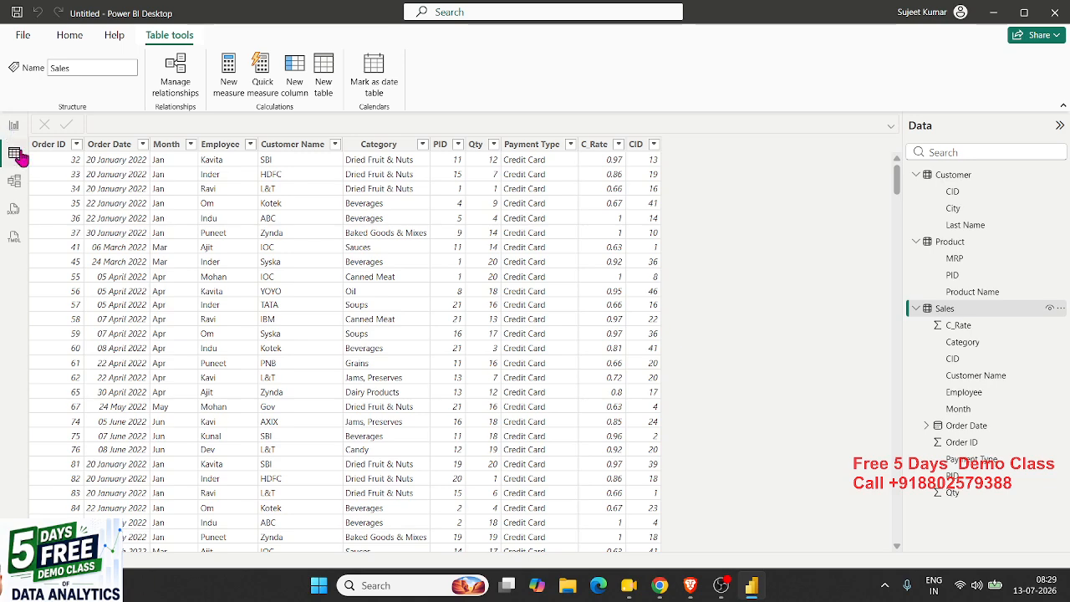
# - Delete the Customer table from the data model in Model view
pyautogui.click(15, 182)
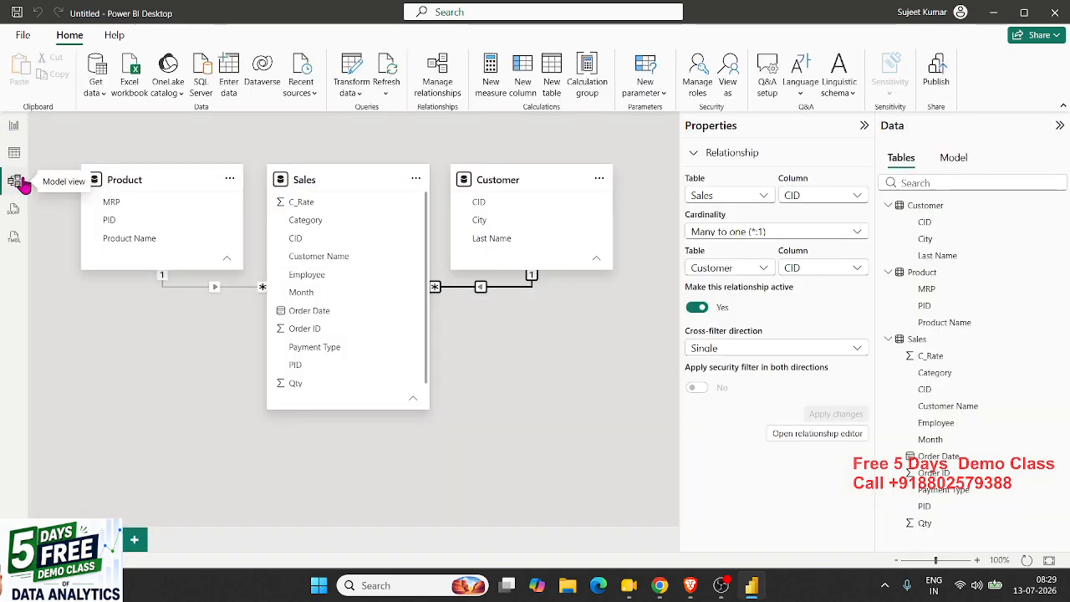
pyautogui.click(539, 183)
pyautogui.press('Delete')
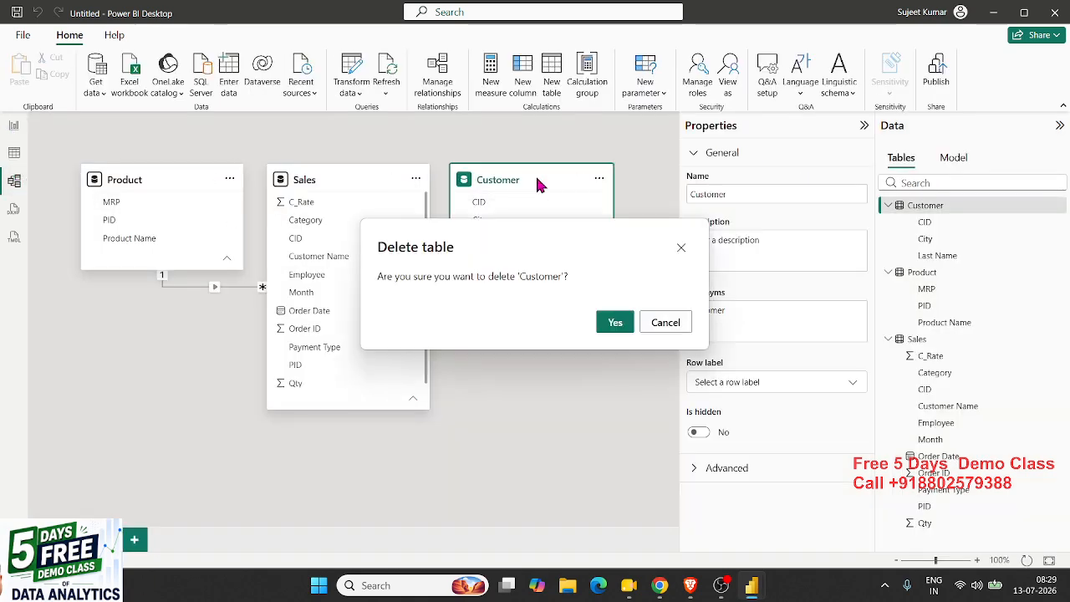
pyautogui.click(610, 321)
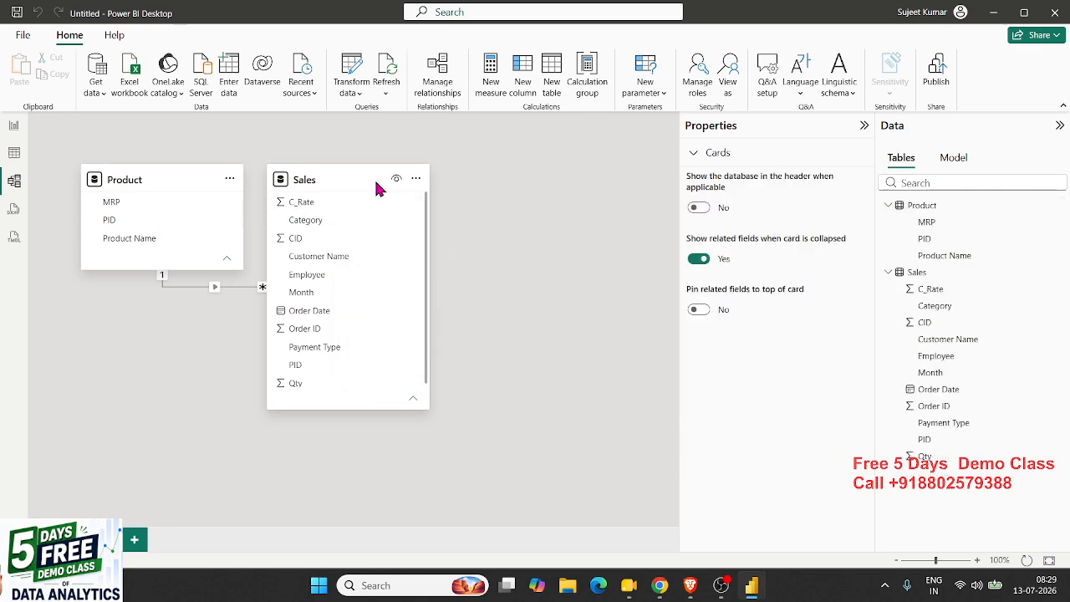
# - Move the Sales table card farther from Product and delete the PID relationship between the two tables
pyautogui.moveTo(377, 181); pyautogui.dragTo(501, 195)
pyautogui.click(365, 316)
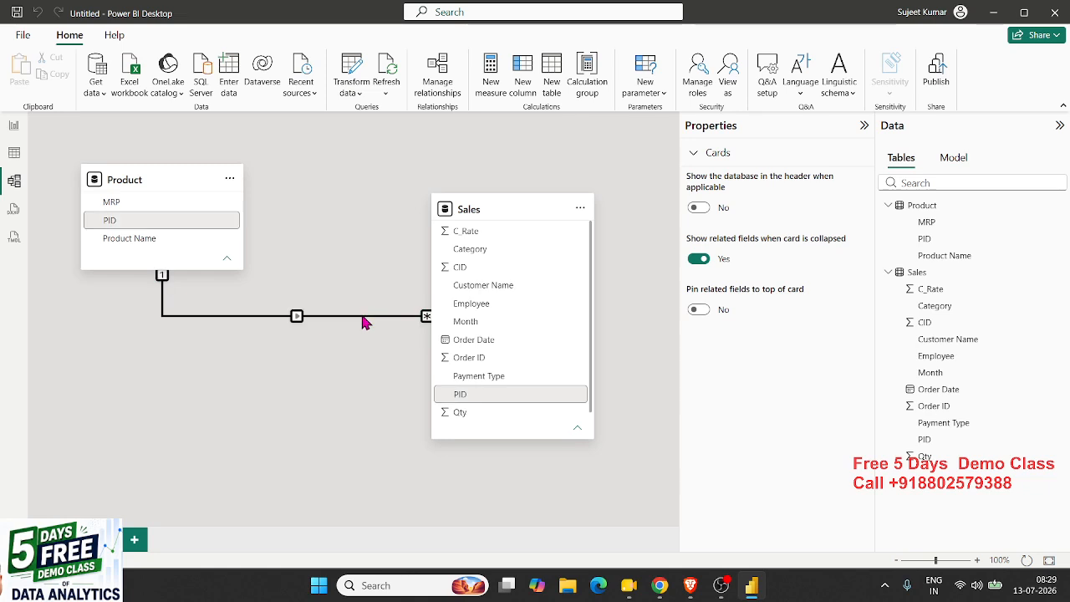
pyautogui.press('Delete')
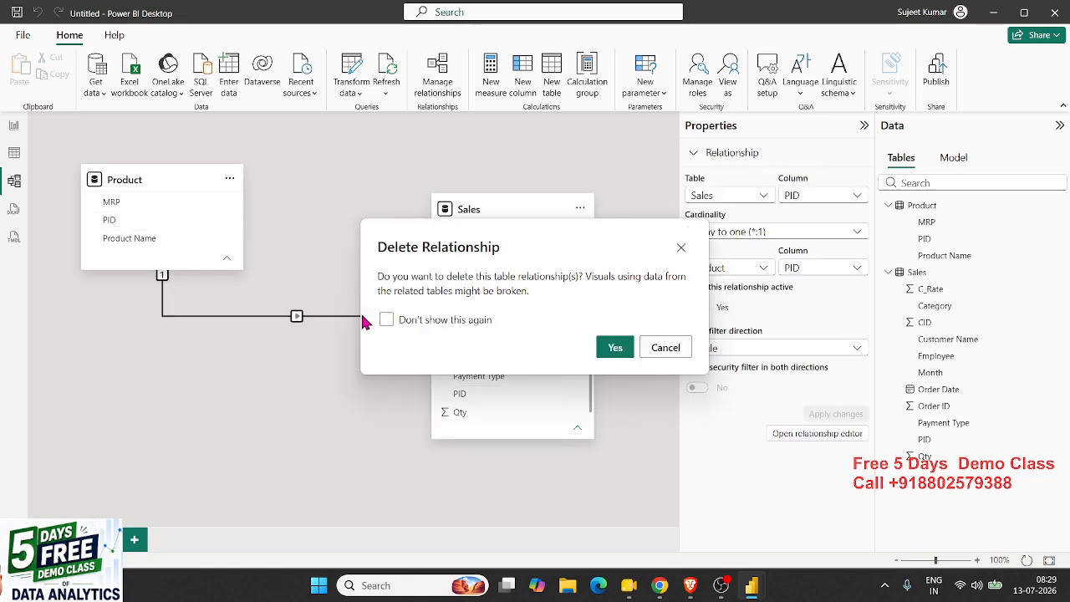
pyautogui.click(616, 346)
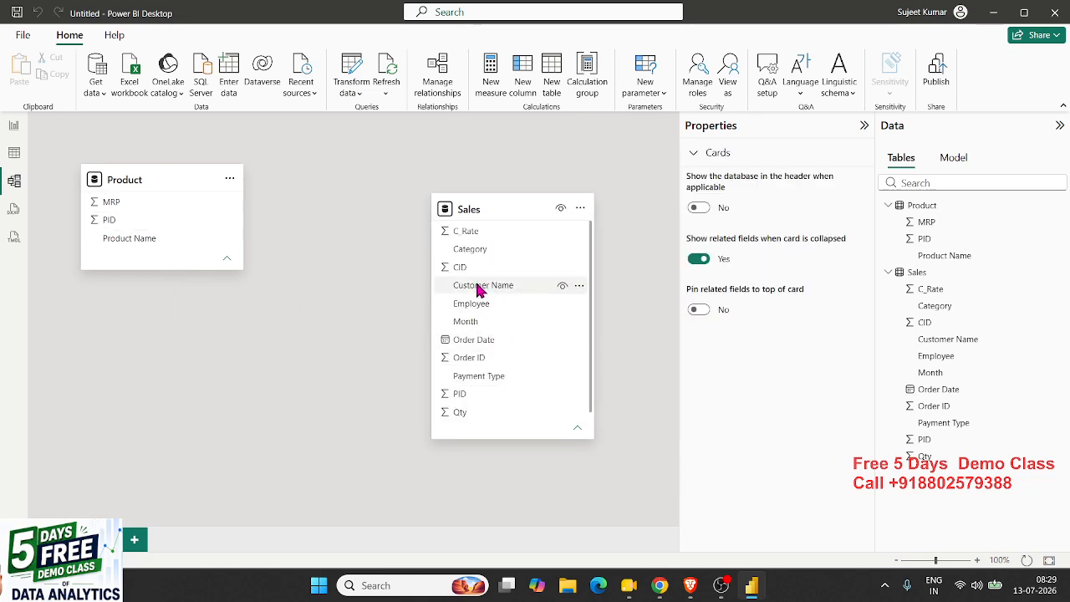
# - Create an active many-to-one relationship from Sales PID to Product PID with single cross-filter direction
pyautogui.click(465, 395)
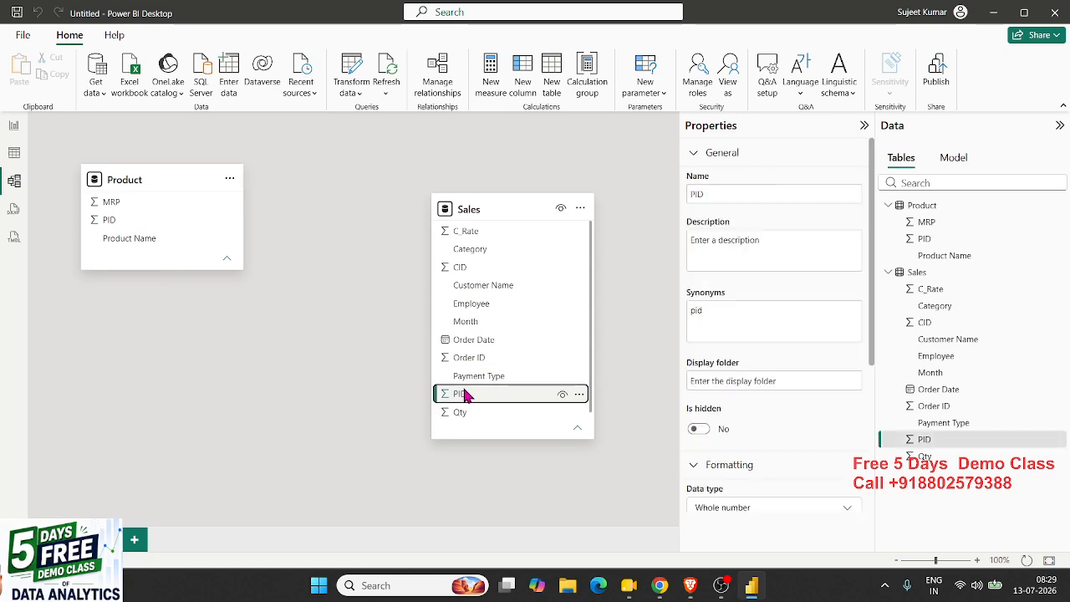
pyautogui.moveTo(126, 176)
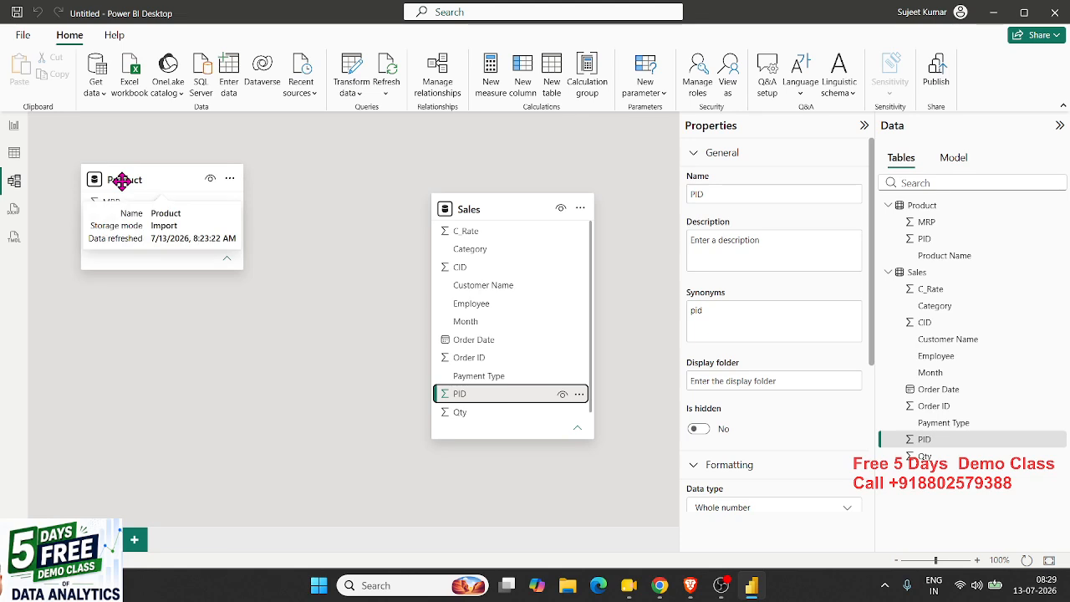
pyautogui.moveTo(491, 392); pyautogui.dragTo(186, 230)
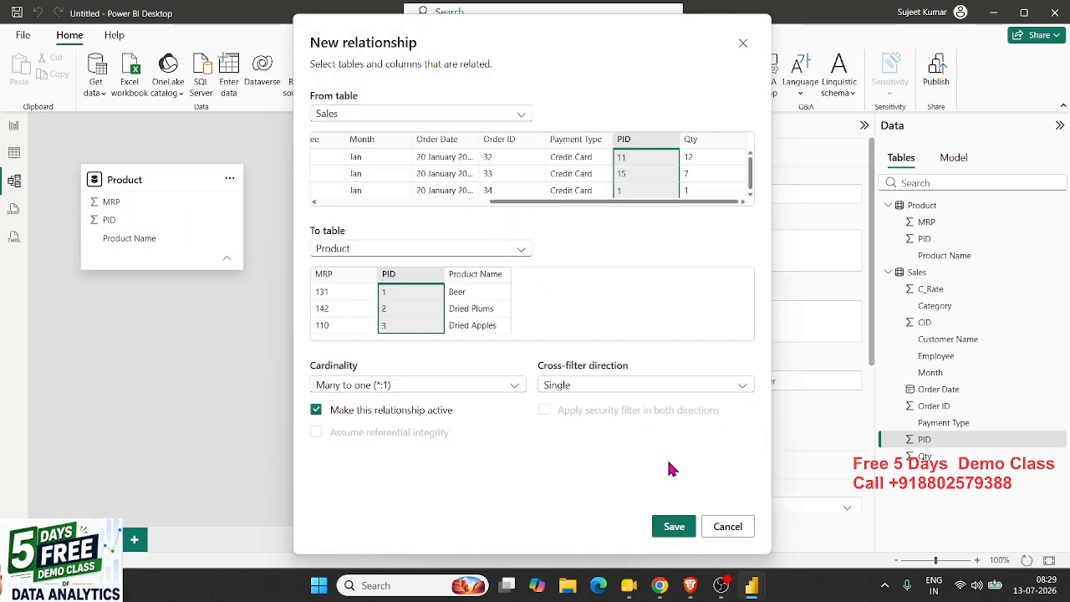
pyautogui.click(673, 528)
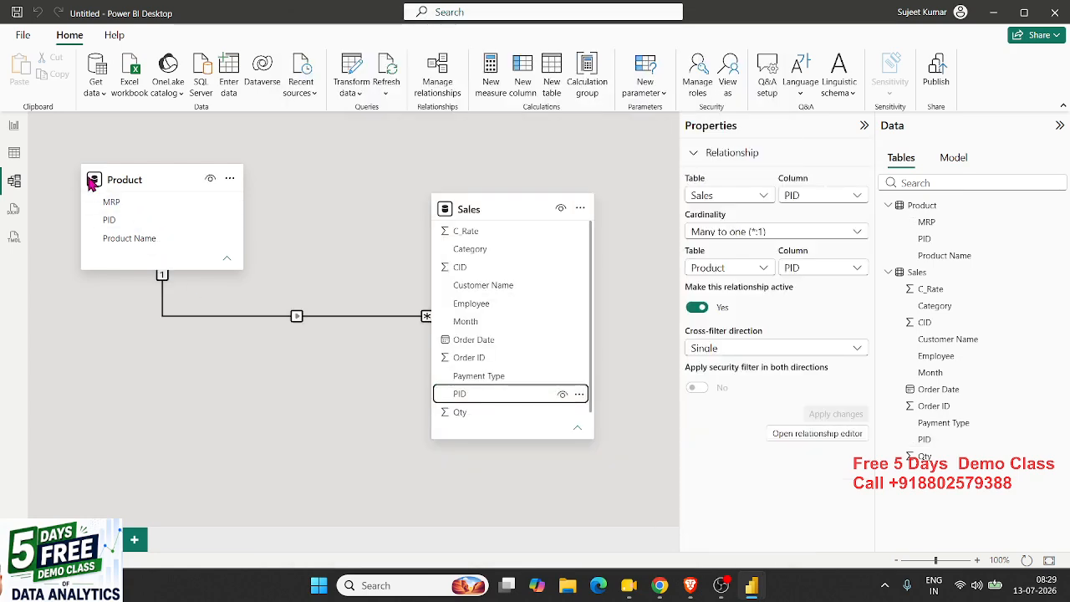
# - Add Product Name between PID and Sum of Qty in the Page 1 table visual and widen it to fit all columns
pyautogui.click(14, 153)
pyautogui.click(14, 125)
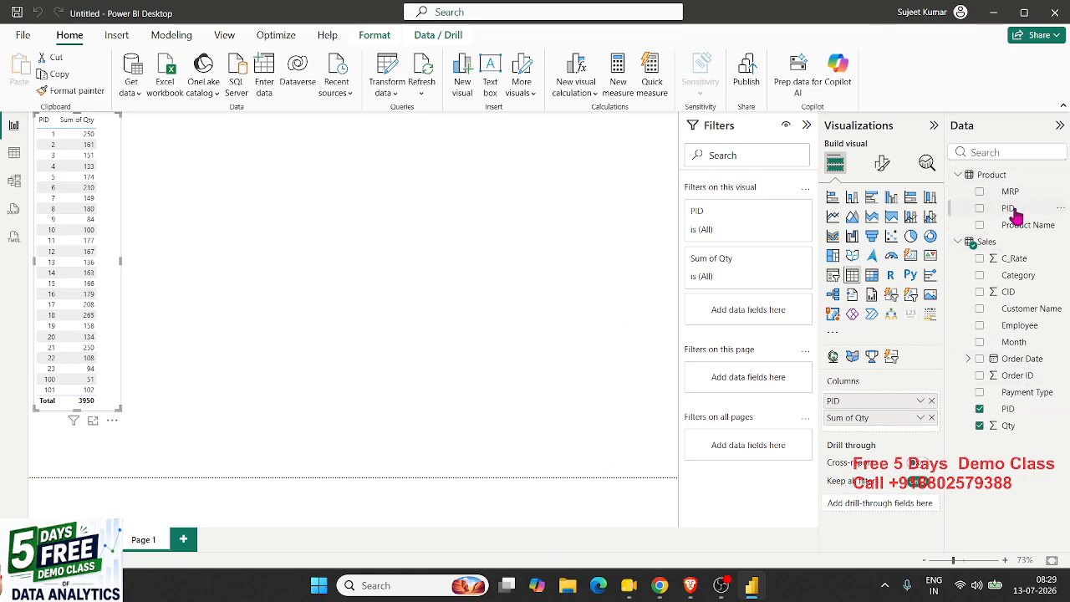
pyautogui.moveTo(1026, 226); pyautogui.dragTo(909, 416)
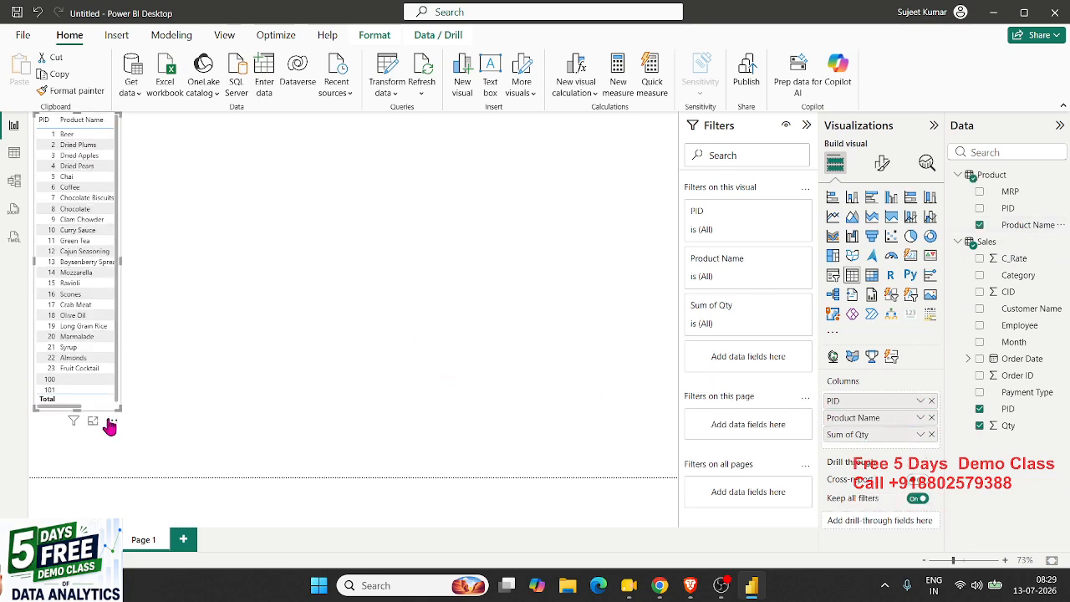
pyautogui.moveTo(118, 408); pyautogui.dragTo(198, 422)
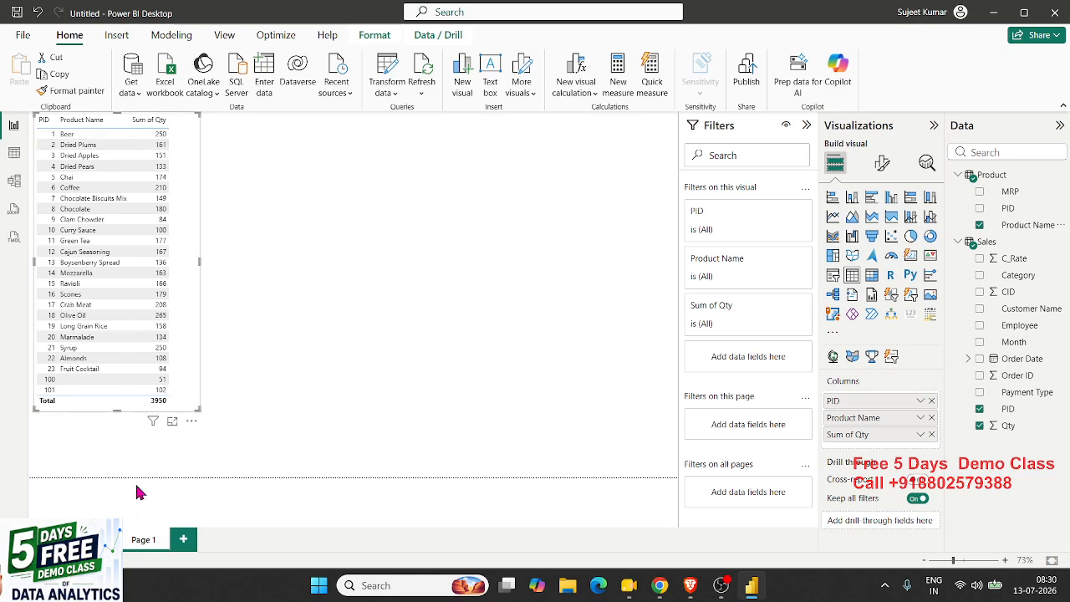
# - Inspect the Qty column's filter values and the PID column of the Sales table in Table view
pyautogui.click(15, 153)
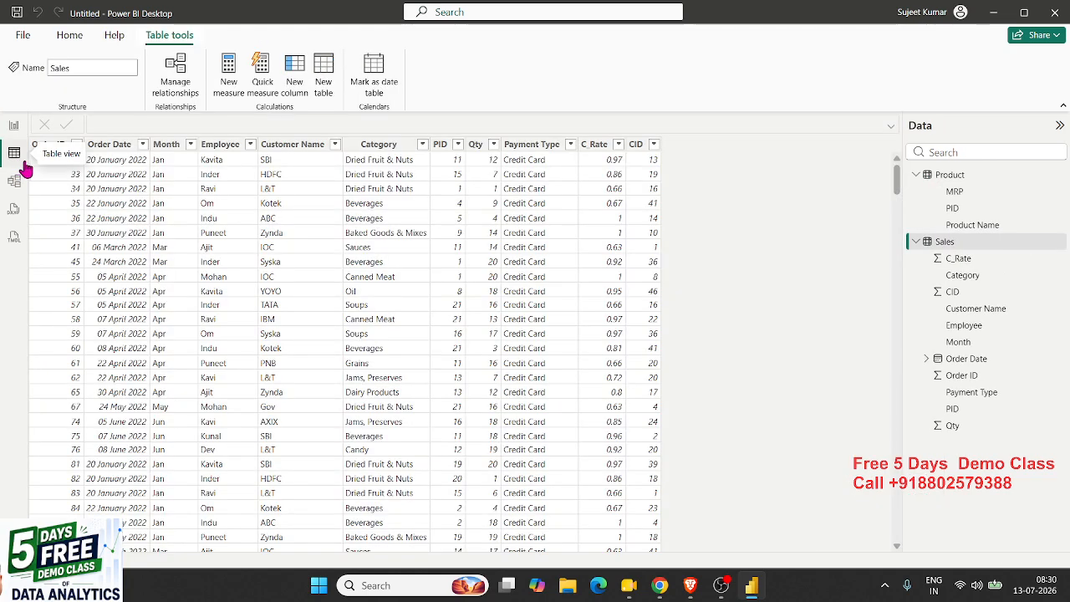
pyautogui.click(493, 146)
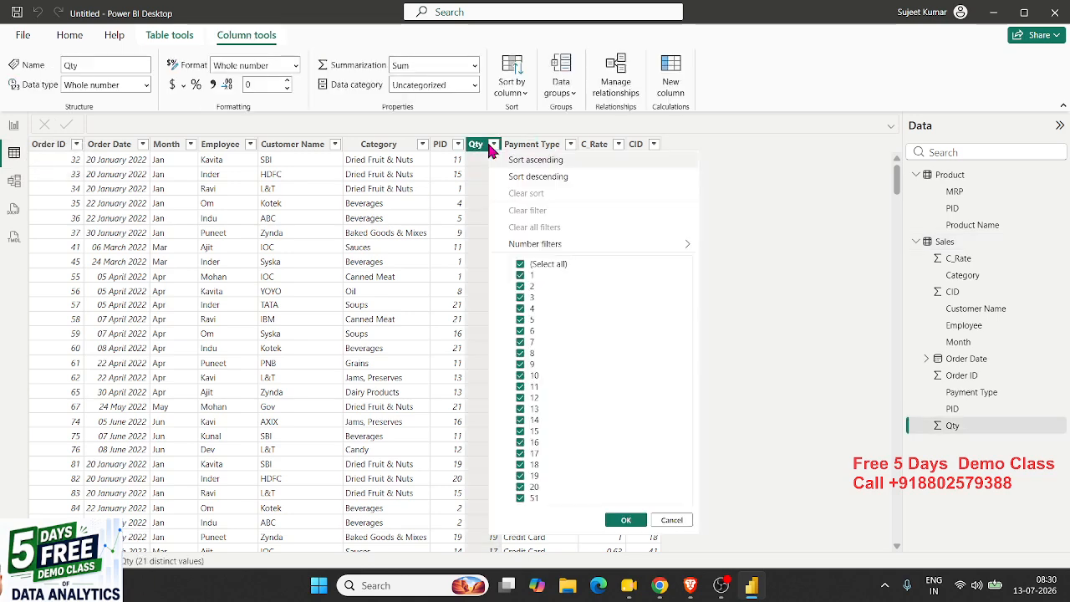
pyautogui.click(445, 144)
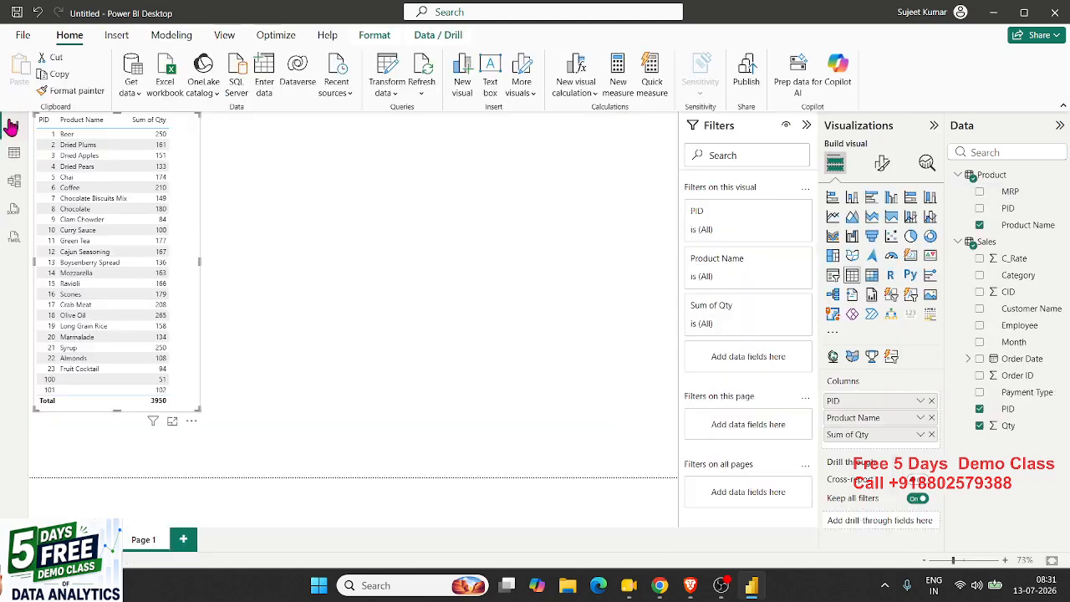
# - Delete the existing table visual on Page 1, insert a new empty table visual and enlarge it
pyautogui.click(13, 125)
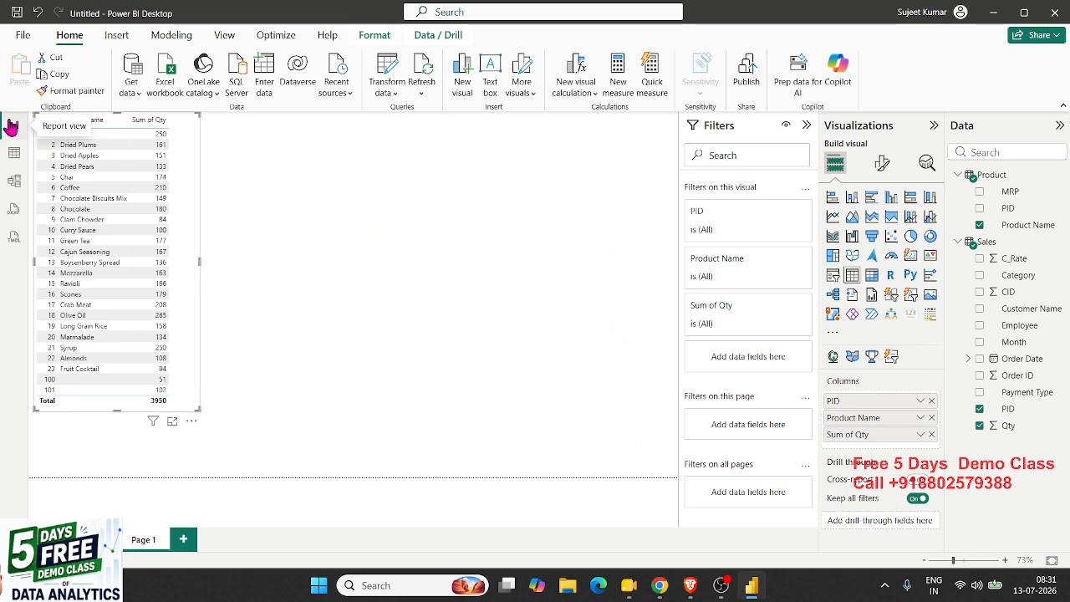
pyautogui.press('Delete')
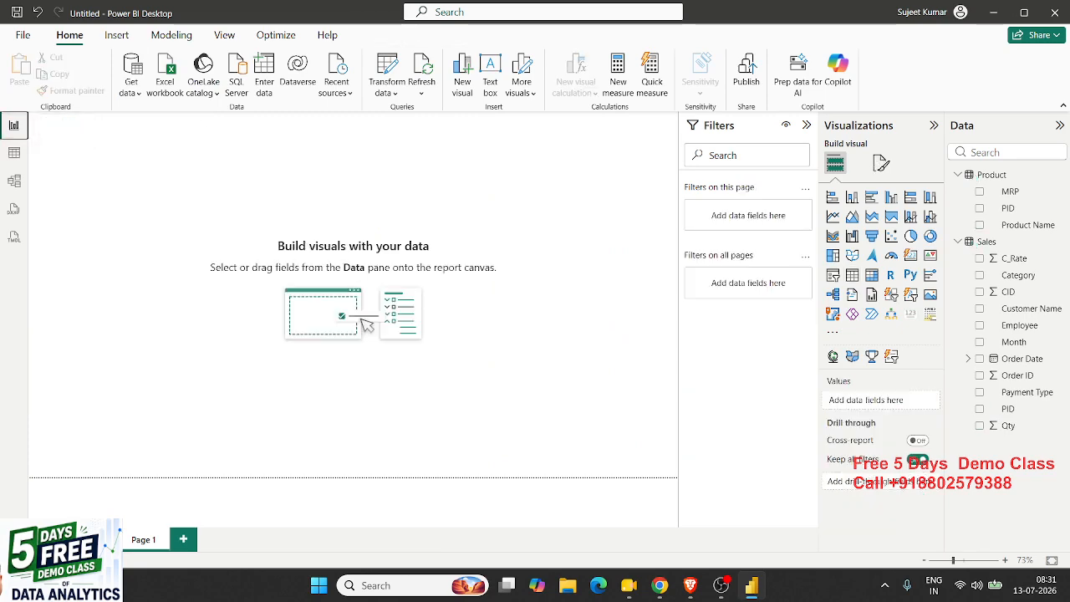
pyautogui.hotkey('alt', 'Tab')
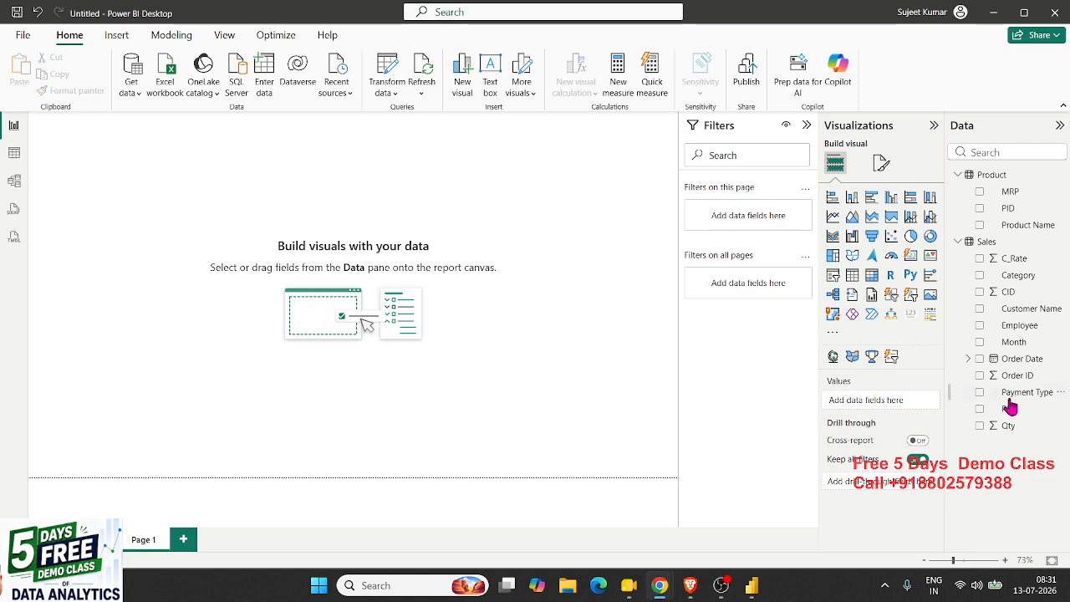
pyautogui.click(852, 275)
pyautogui.moveTo(174, 253); pyautogui.dragTo(427, 441)
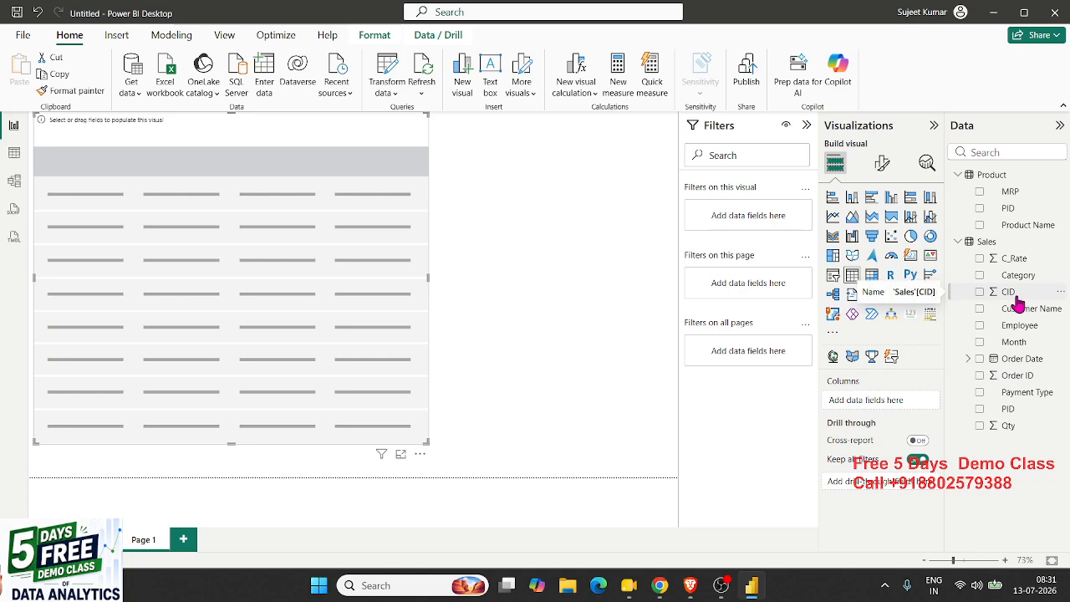
# - Add Sales CID without summarization and Sum of Qty to the new table visual
pyautogui.moveTo(1018, 303); pyautogui.dragTo(259, 296)
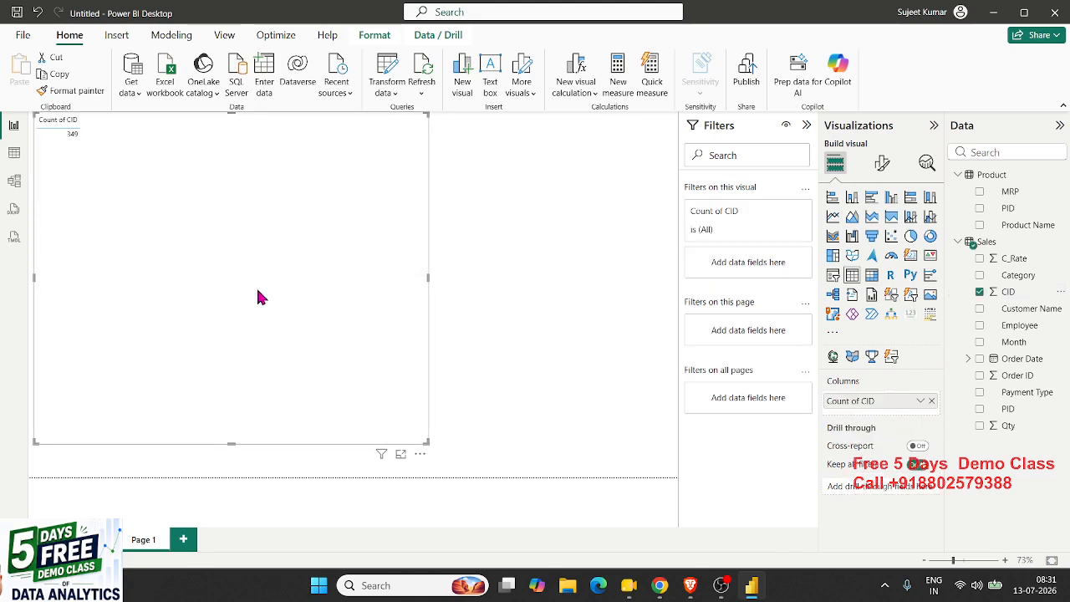
pyautogui.click(920, 401)
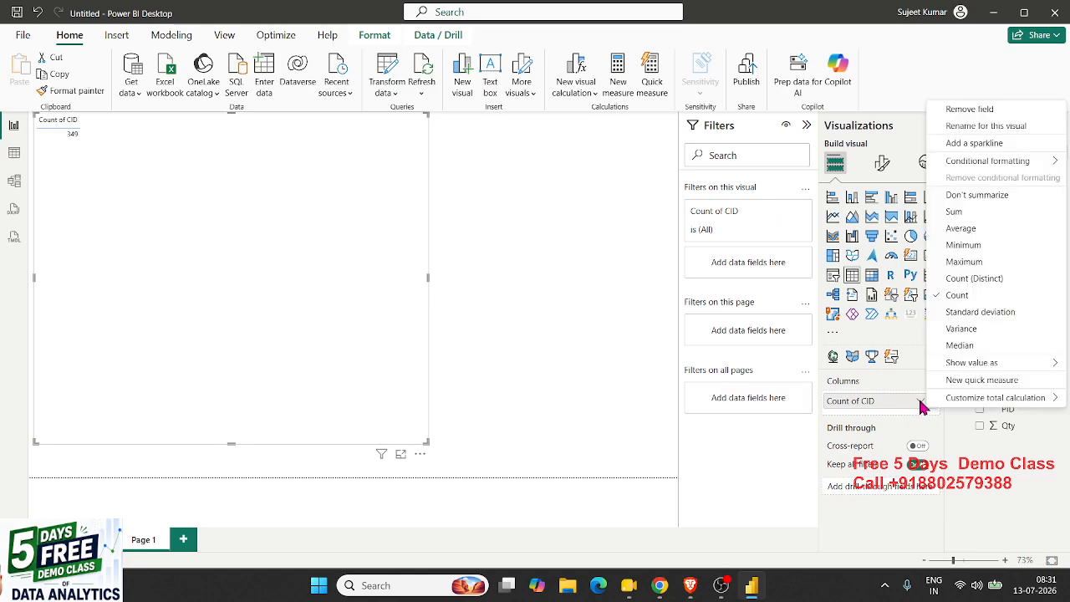
pyautogui.click(994, 202)
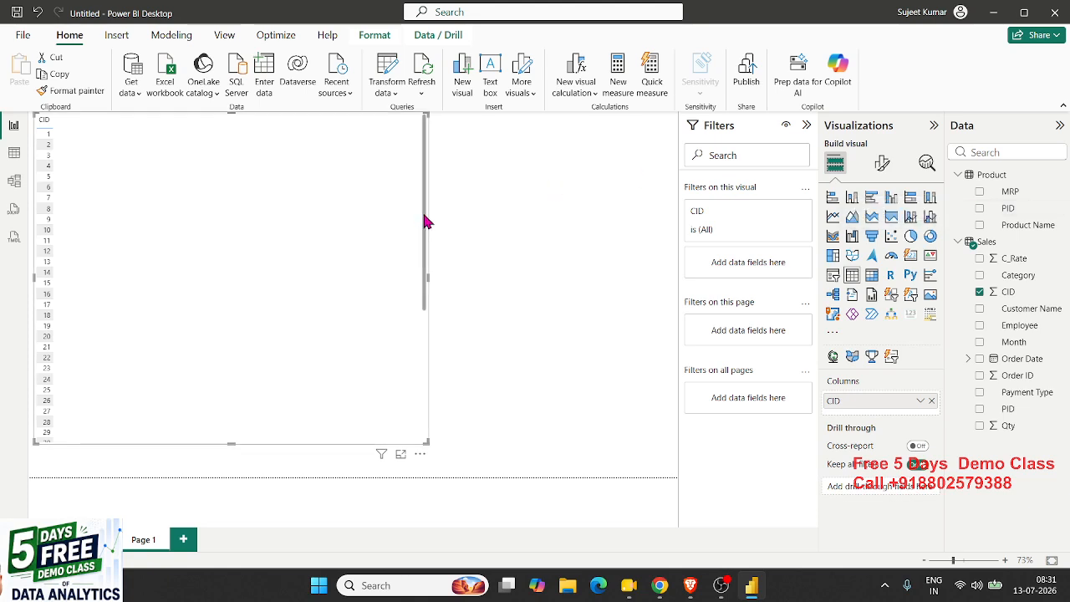
pyautogui.moveTo(424, 216); pyautogui.dragTo(466, 210)
pyautogui.moveTo(1008, 426); pyautogui.dragTo(236, 358)
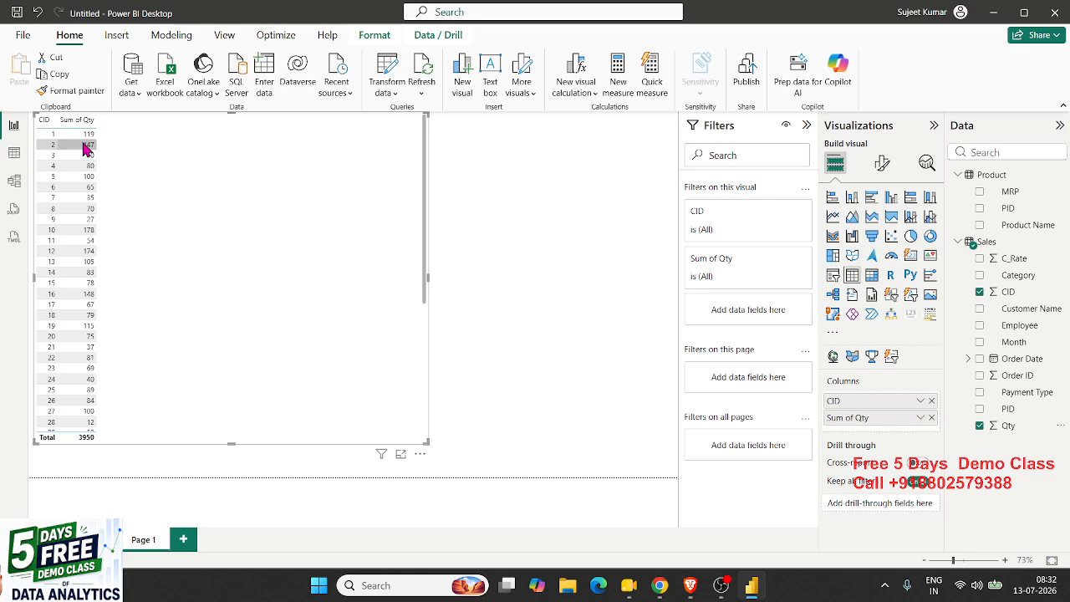
# - Review the columns of the Product and Sales tables in Table view
pyautogui.click(15, 153)
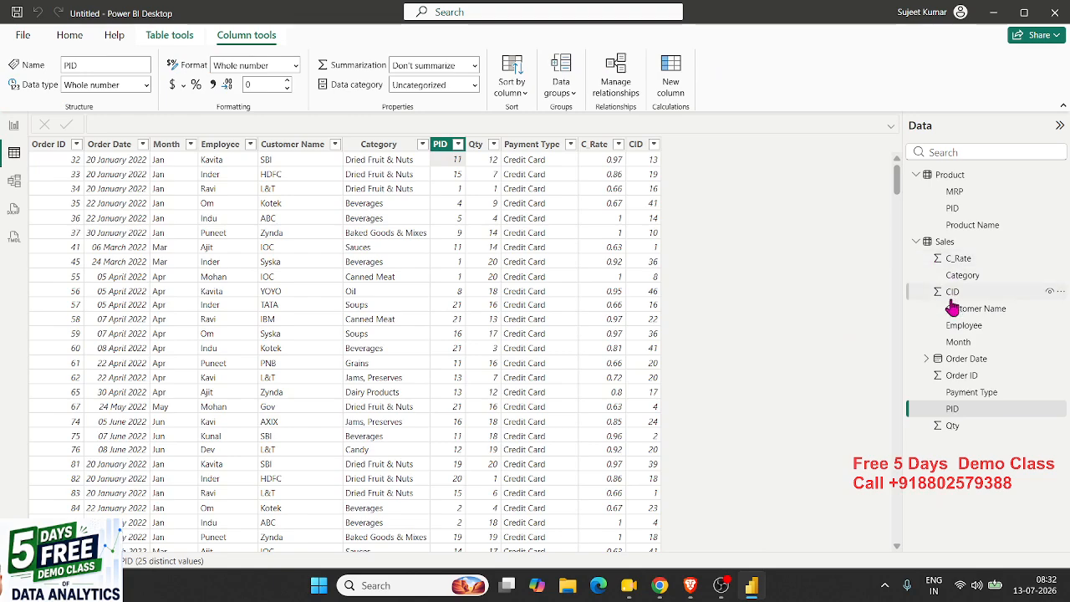
pyautogui.click(959, 232)
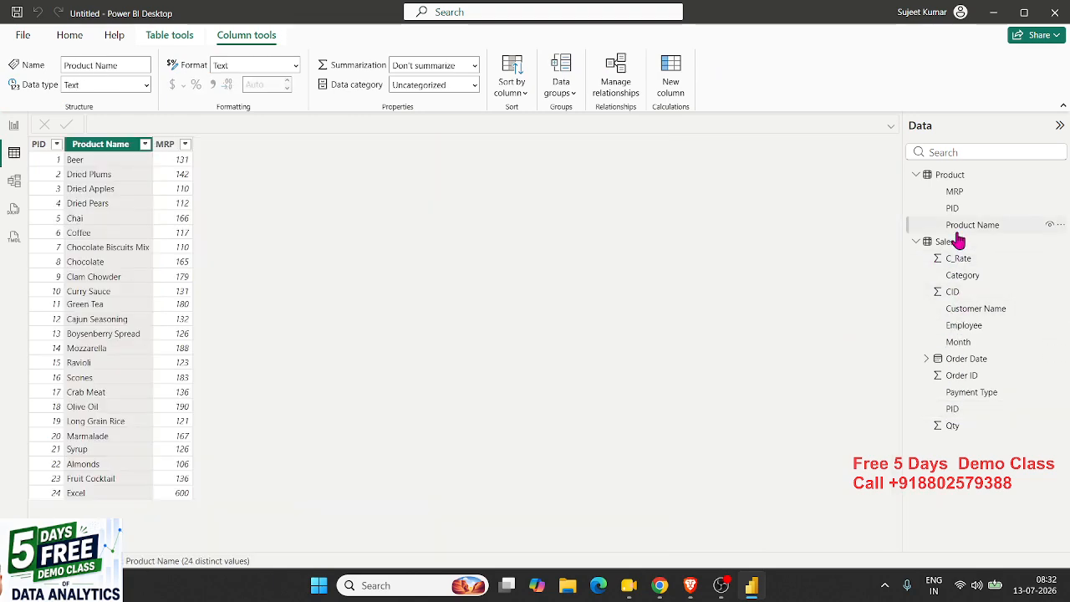
pyautogui.click(953, 242)
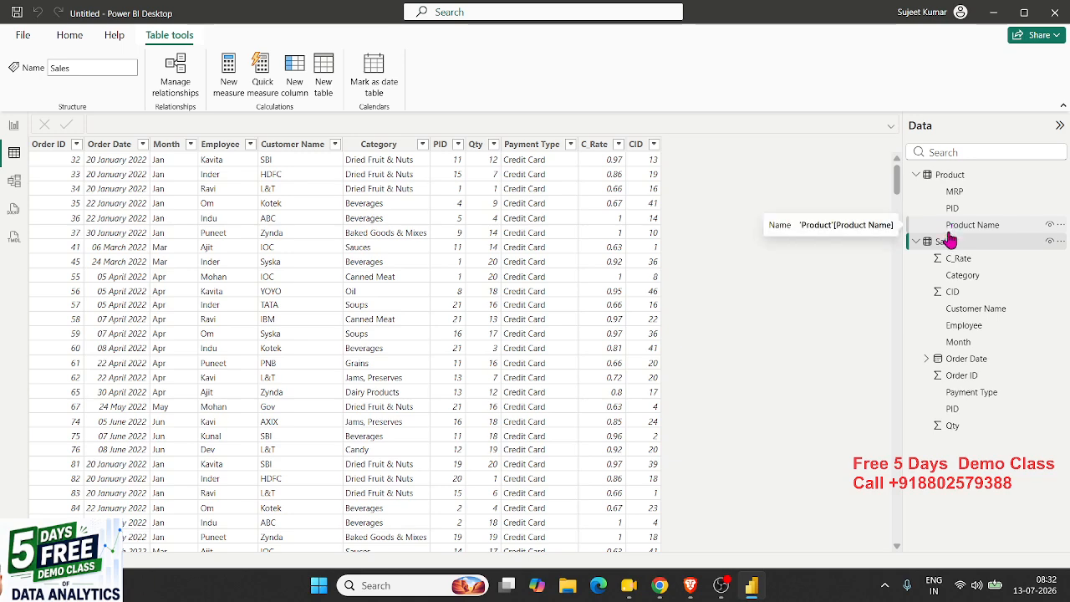
# - Move the Sales table card closer to Product in Model view
pyautogui.click(14, 181)
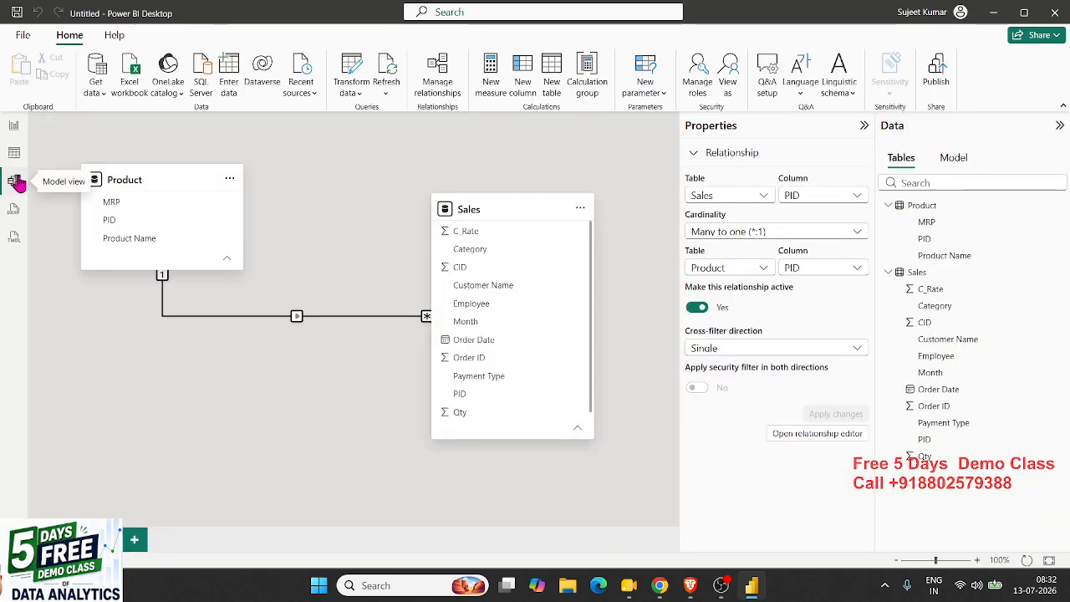
pyautogui.moveTo(554, 203); pyautogui.dragTo(431, 178)
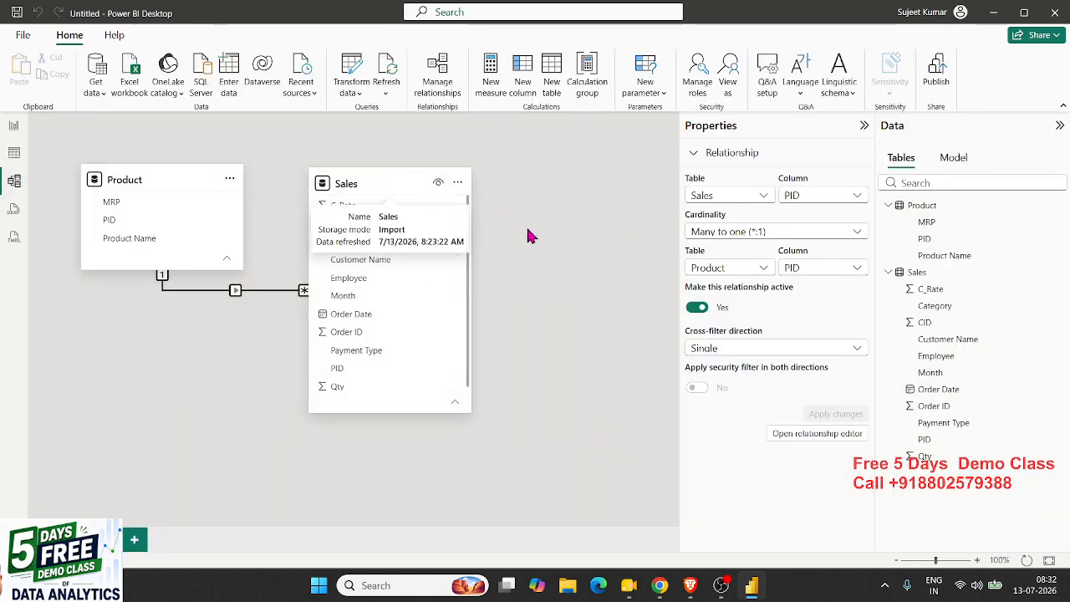
pyautogui.click(528, 236)
# - Load the Customer sheet from the PData Excel workbook into the model
pyautogui.click(14, 153)
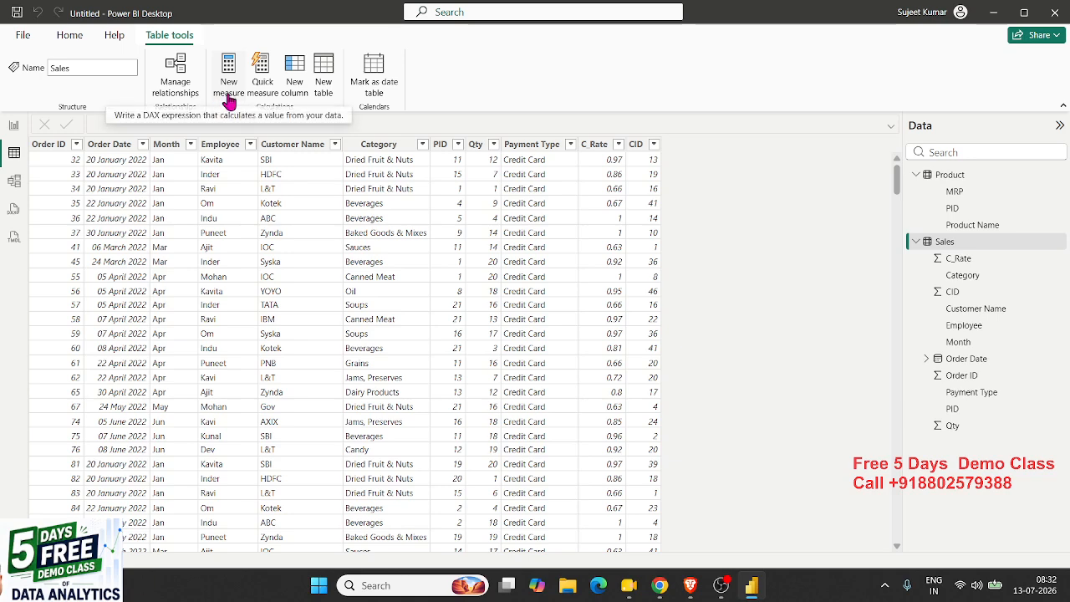
pyautogui.click(23, 35)
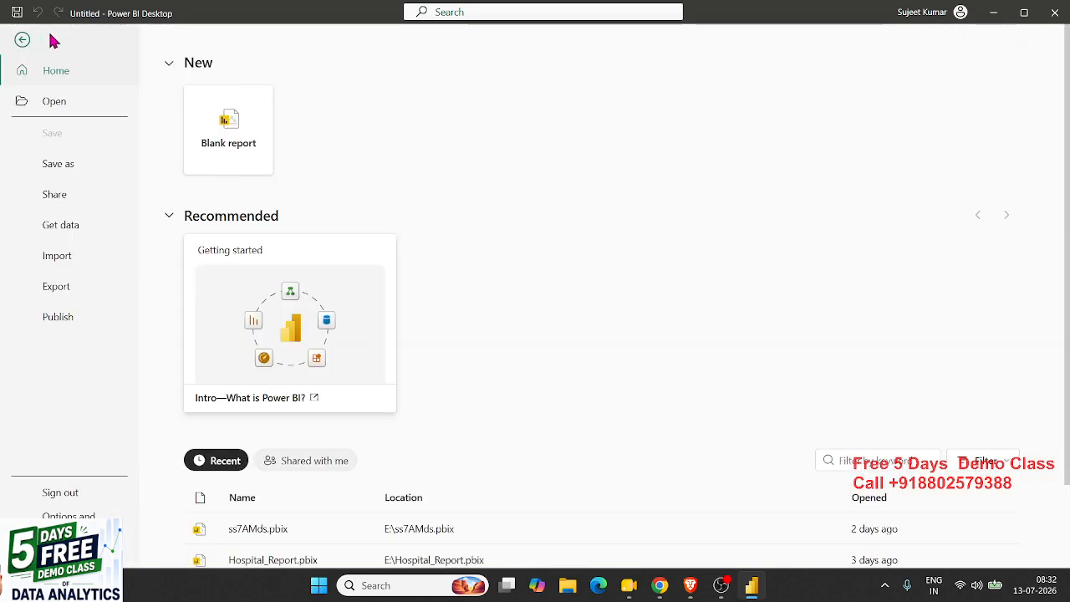
pyautogui.click(34, 39)
pyautogui.click(54, 39)
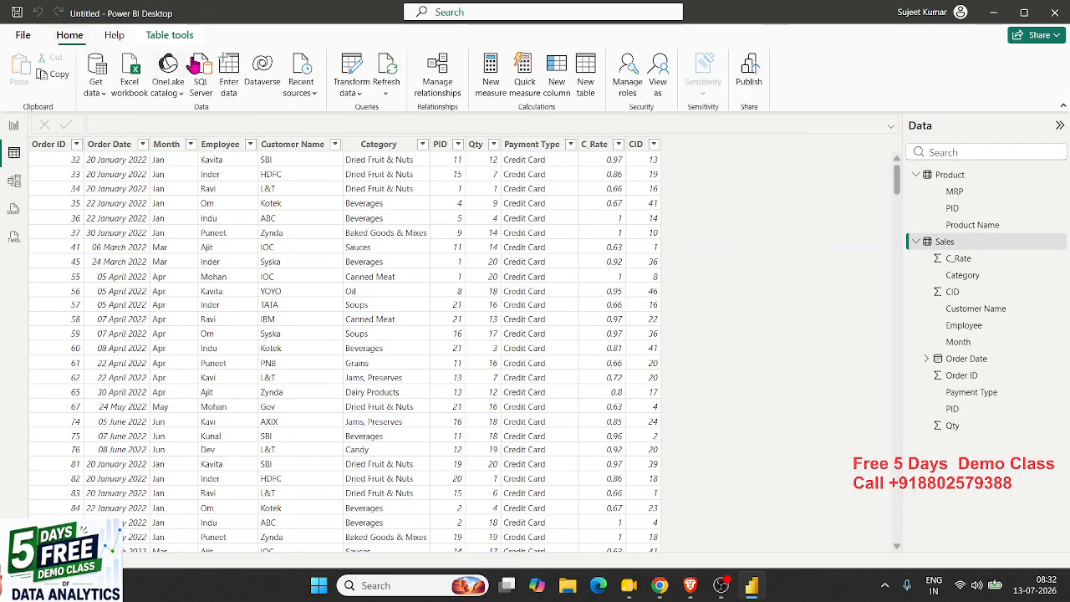
pyautogui.click(131, 88)
pyautogui.click(157, 105)
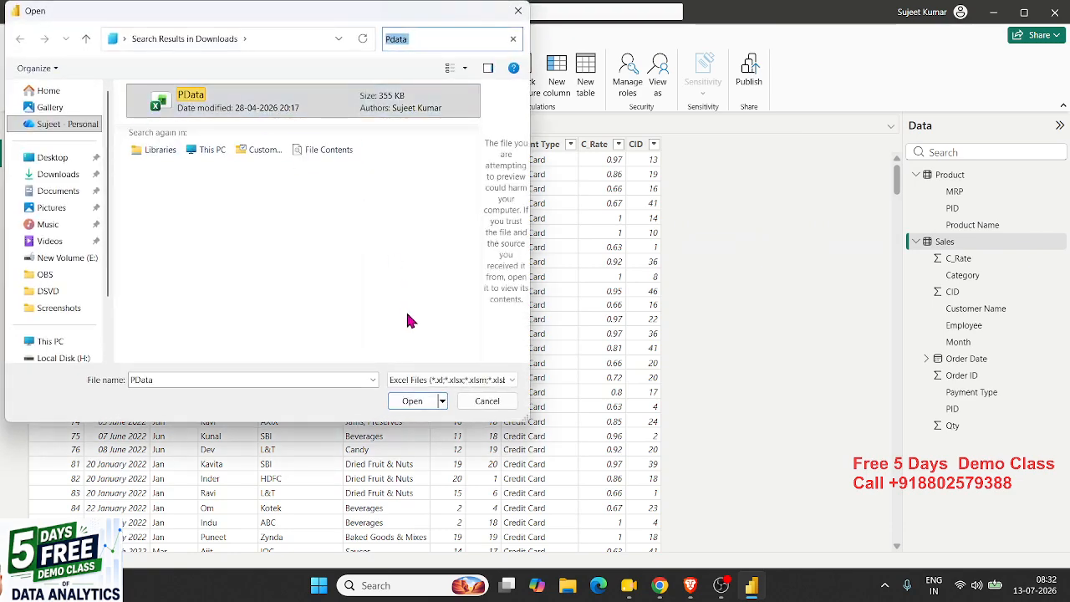
pyautogui.click(427, 403)
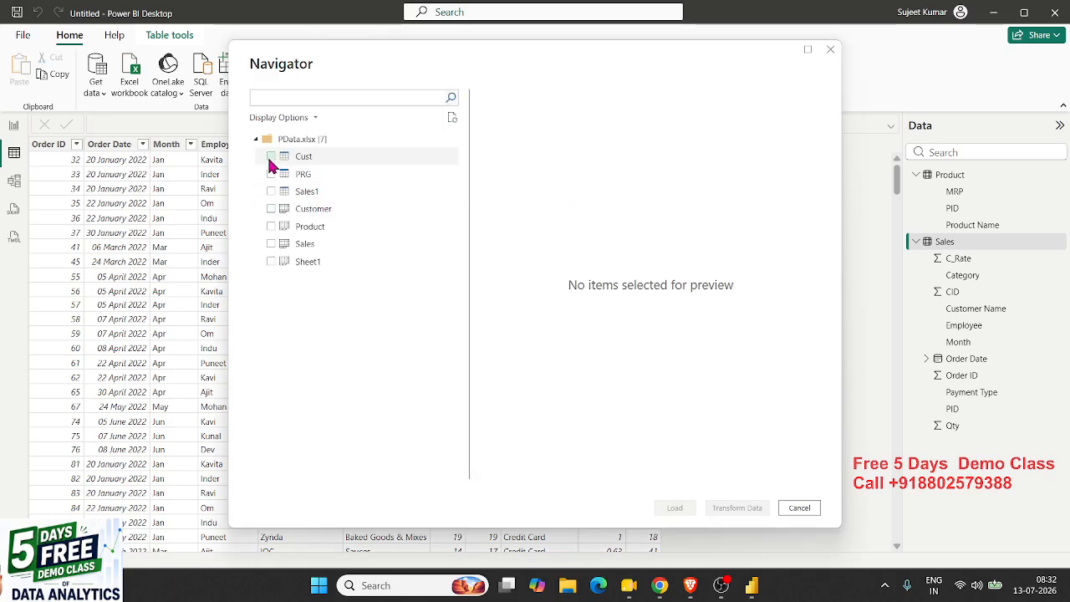
pyautogui.click(293, 210)
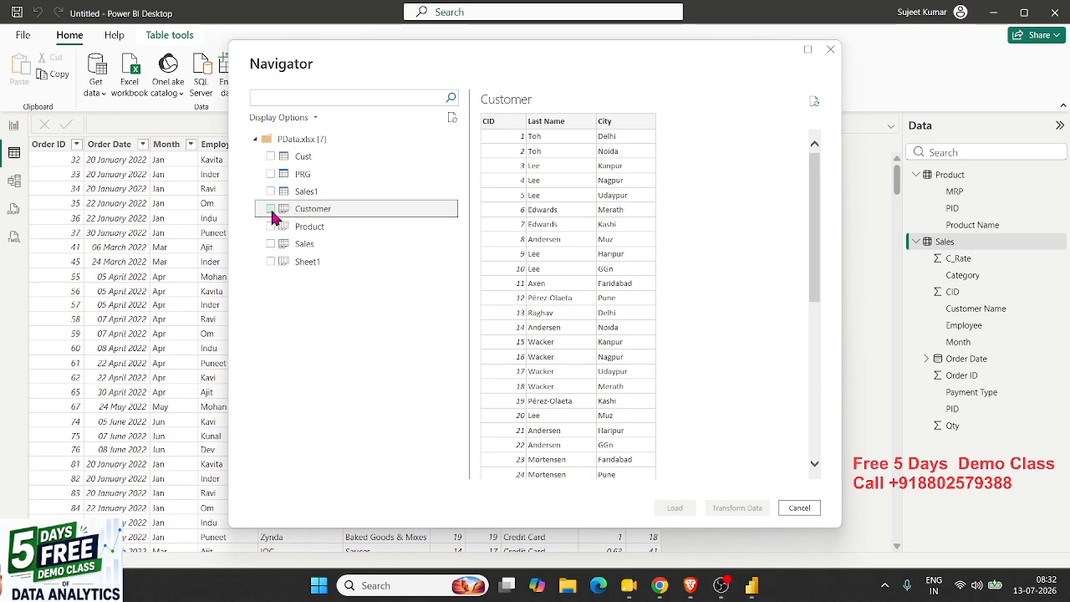
pyautogui.click(271, 209)
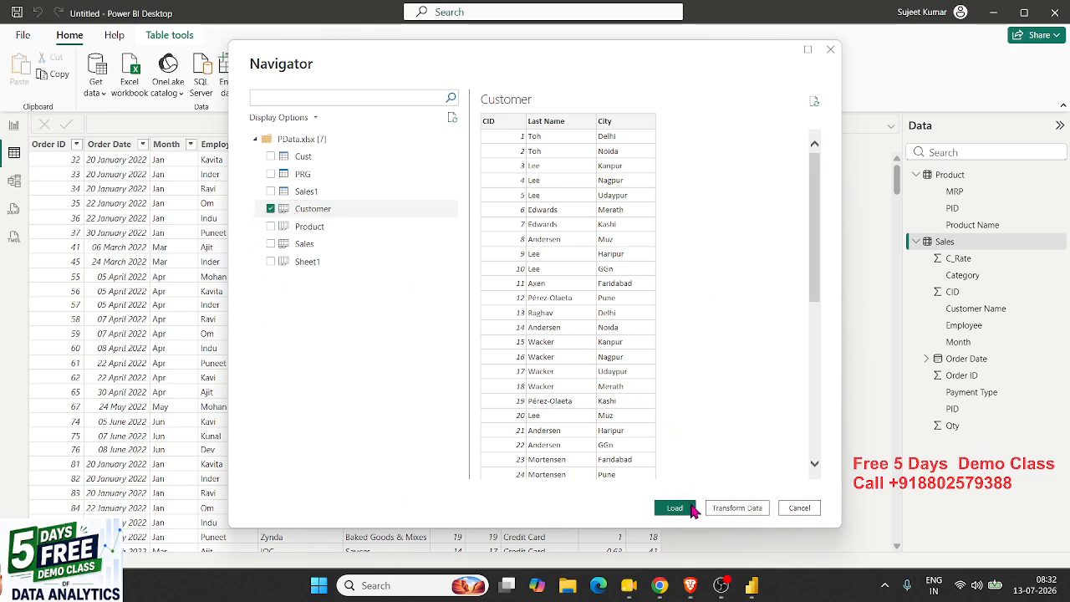
pyautogui.click(691, 510)
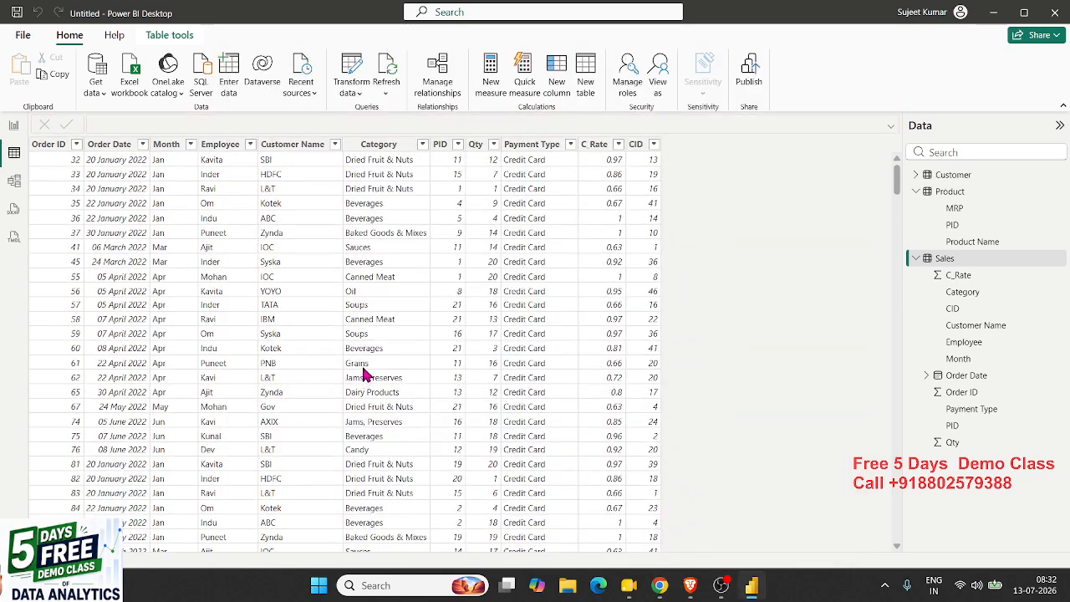
# - Arrange the Sales and Customer cards in Model view so that Product, Sales and Customer stand spaced apart in one row
pyautogui.click(13, 181)
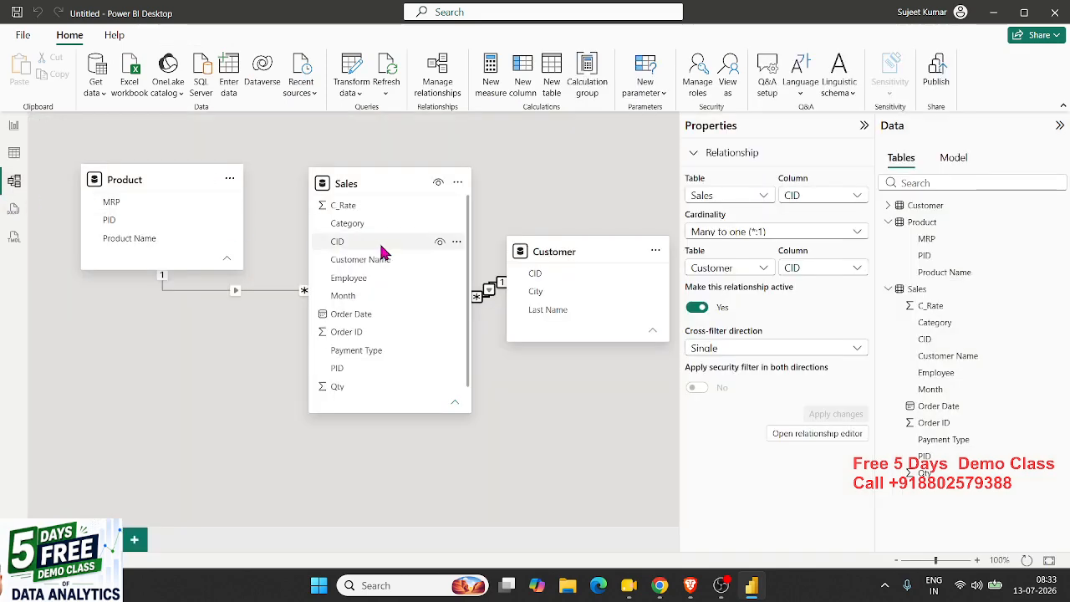
pyautogui.moveTo(348, 178); pyautogui.dragTo(316, 175)
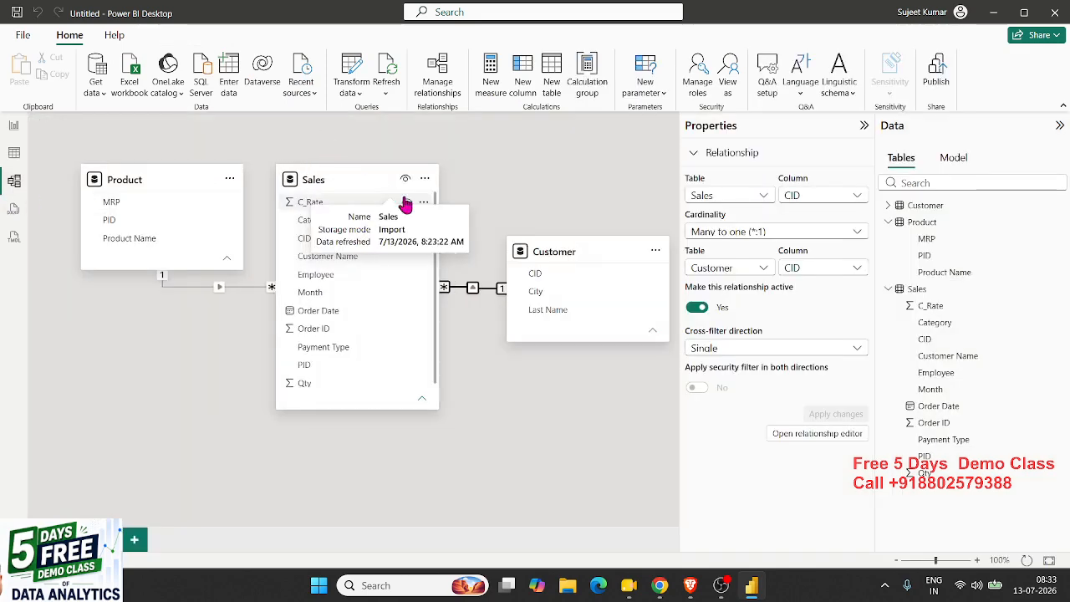
pyautogui.moveTo(584, 254); pyautogui.dragTo(586, 182)
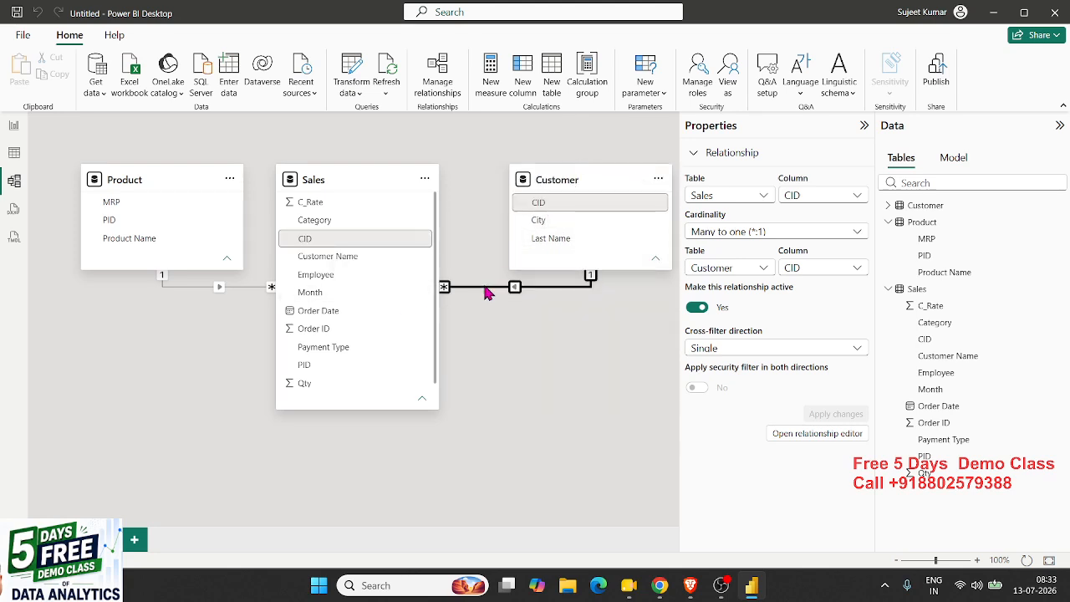
# - Delete the Sales–Customer relationship and recreate it as an active many-to-one link from Sales CID to Customer CID with single cross-filter direction
pyautogui.press('Delete')
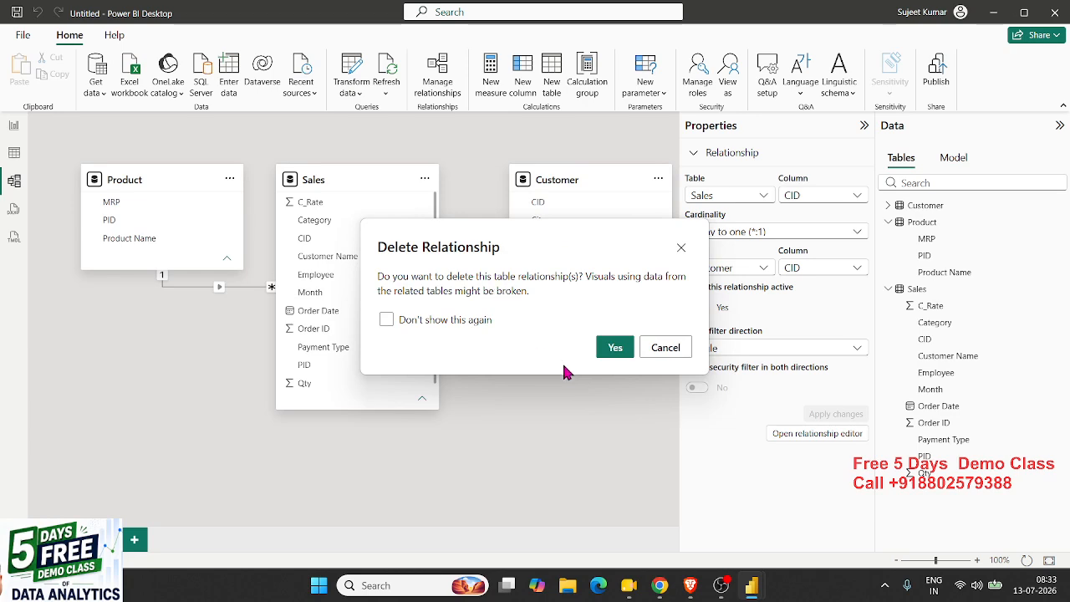
pyautogui.click(616, 351)
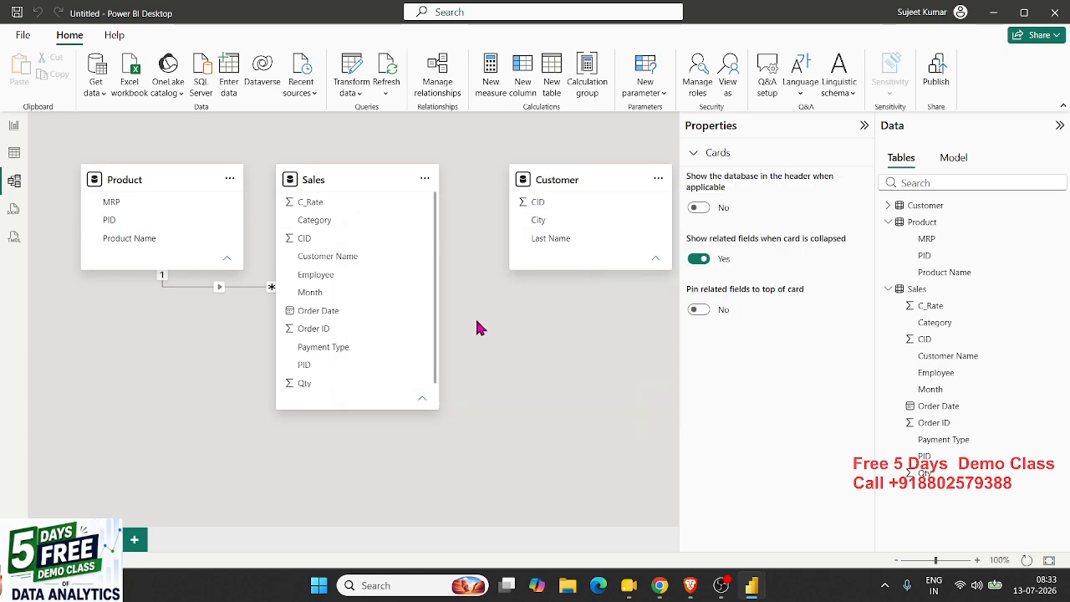
pyautogui.moveTo(307, 242); pyautogui.dragTo(583, 214)
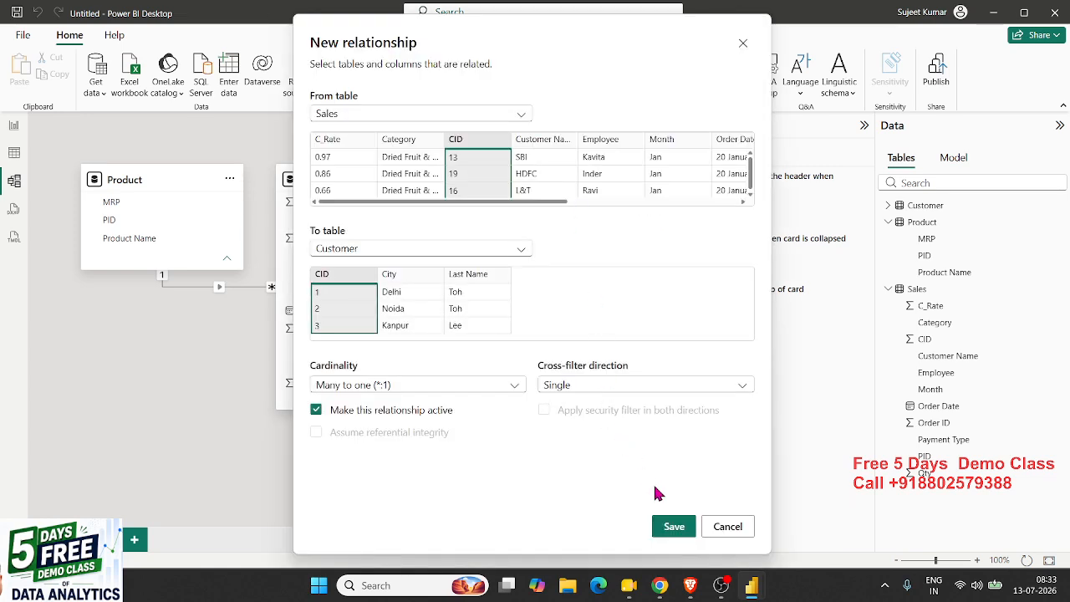
pyautogui.click(670, 523)
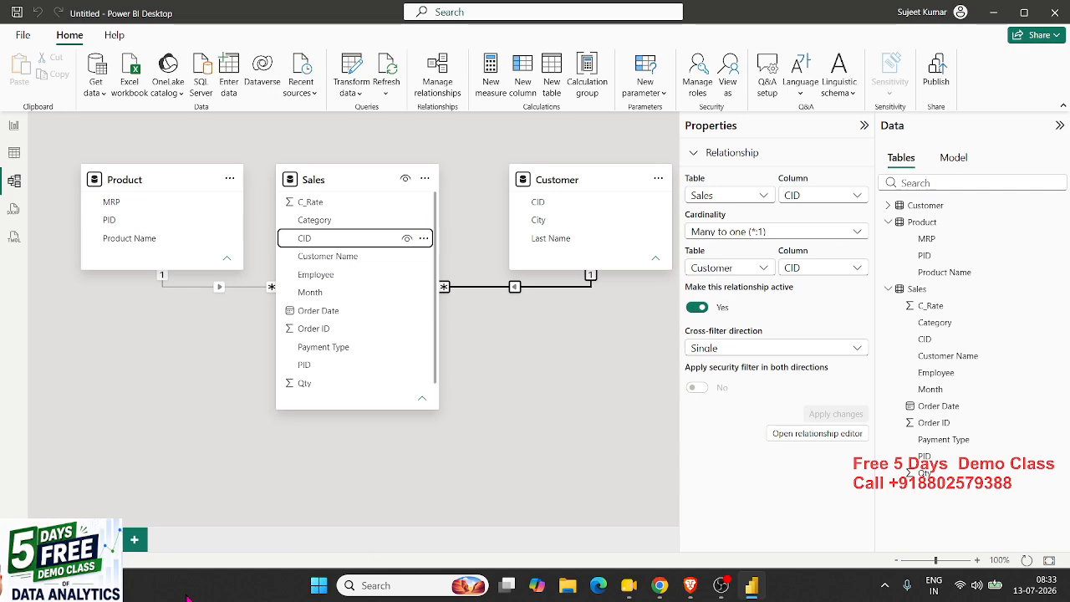
# - Add Customer Last Name and City between CID and Sum of Qty in the Page 1 table, and make the visual narrower and taller
pyautogui.click(13, 153)
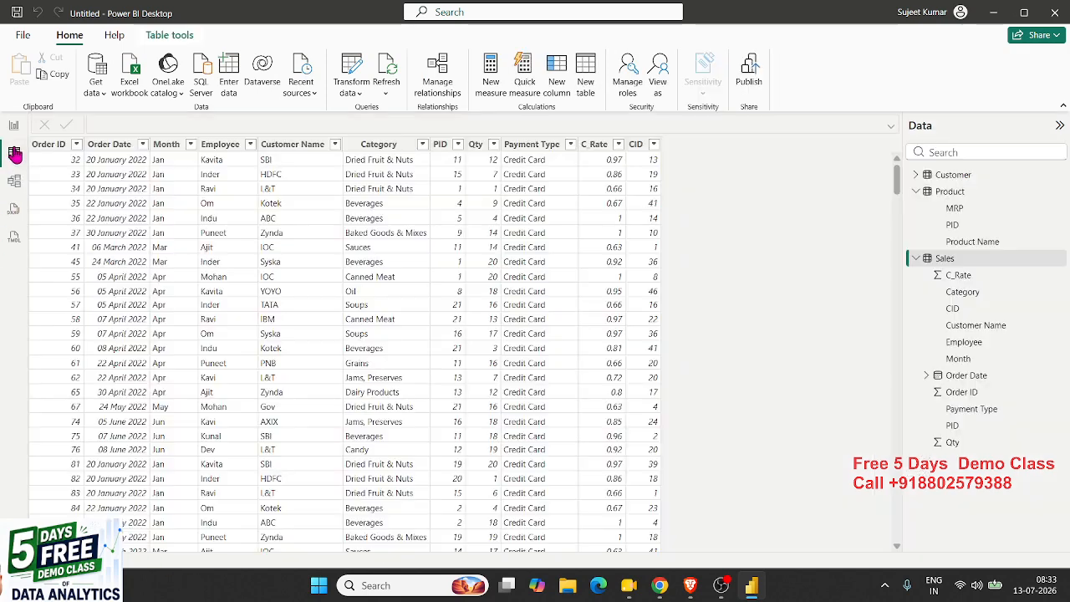
pyautogui.click(14, 125)
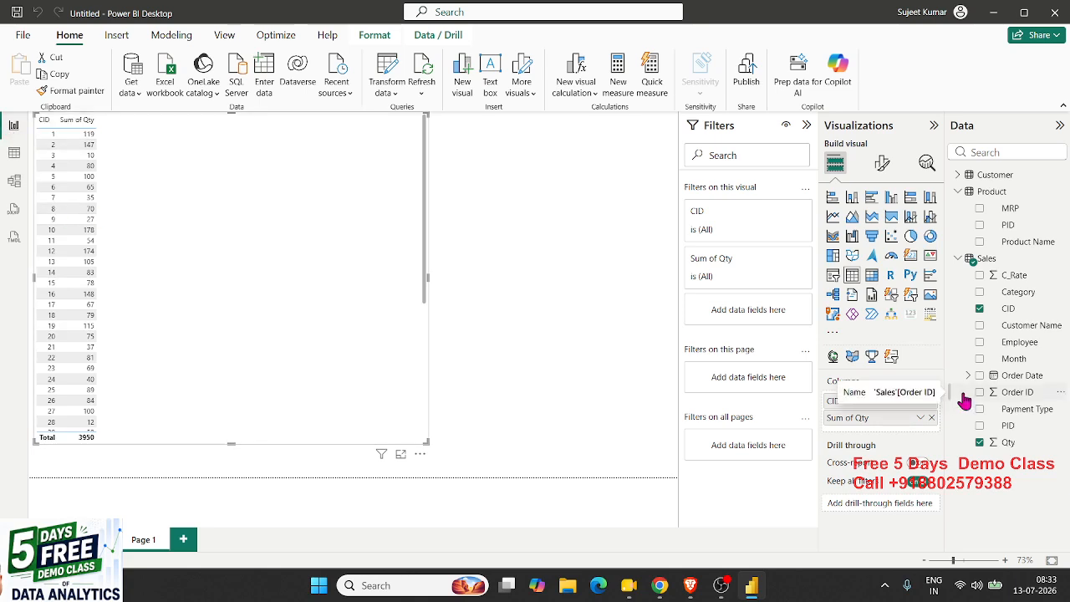
pyautogui.click(958, 177)
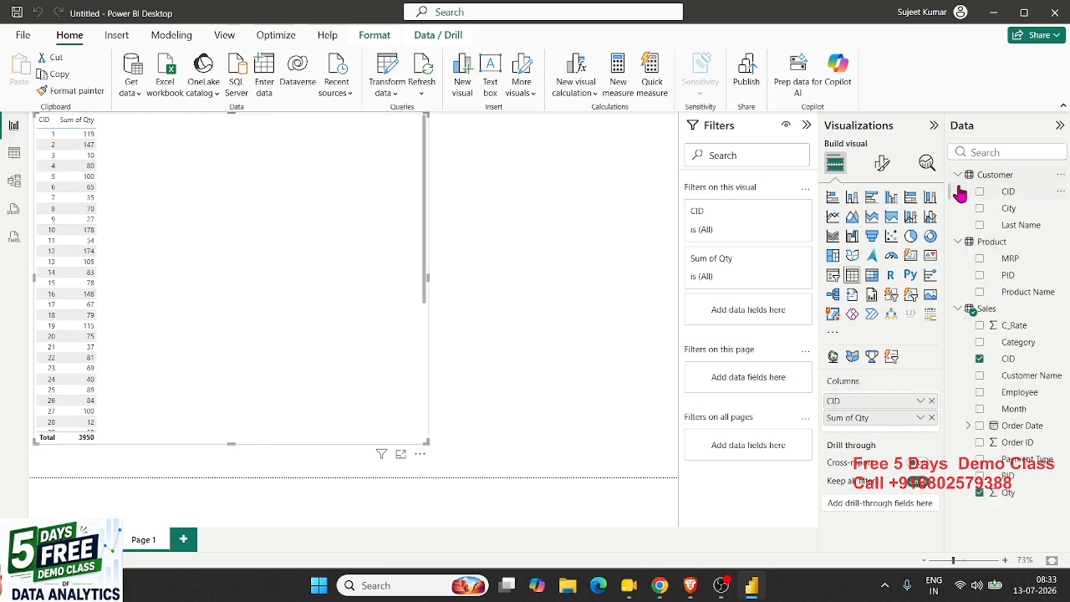
pyautogui.moveTo(1012, 225); pyautogui.dragTo(244, 256)
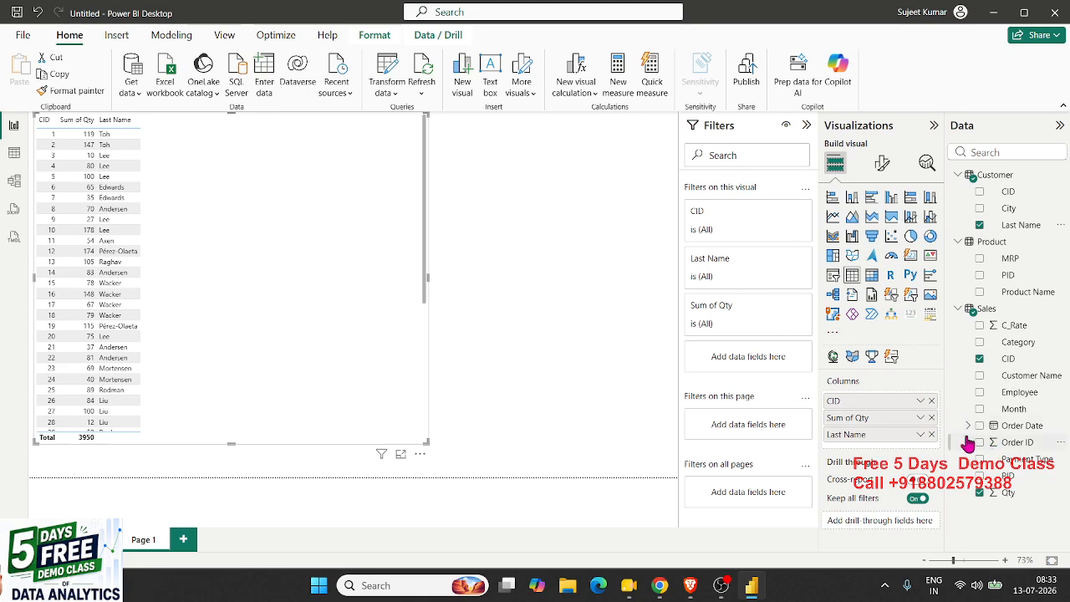
pyautogui.moveTo(902, 417); pyautogui.dragTo(907, 439)
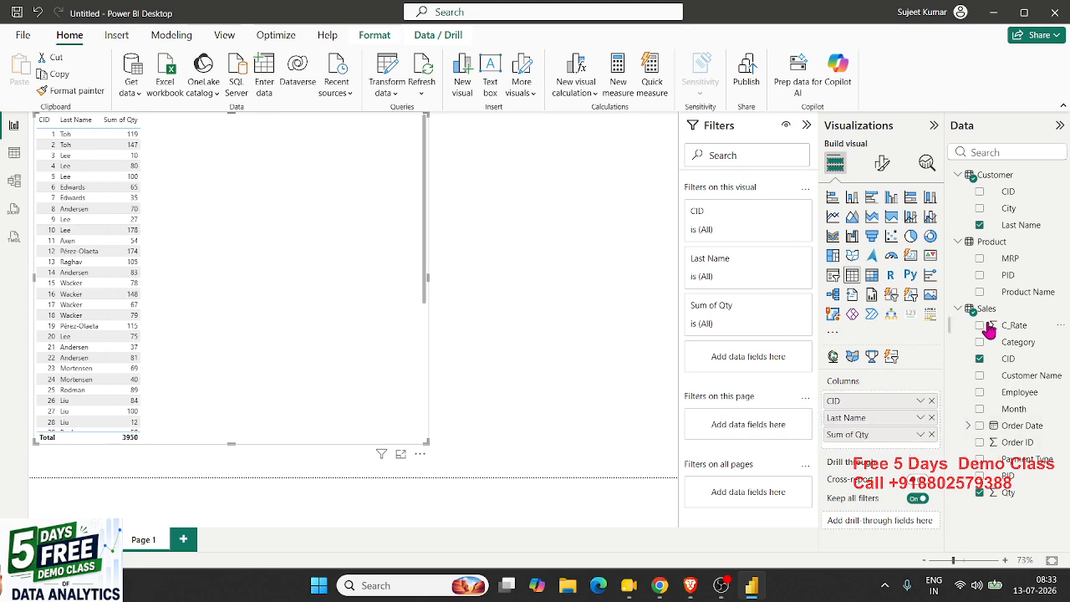
pyautogui.moveTo(1034, 214); pyautogui.dragTo(934, 435)
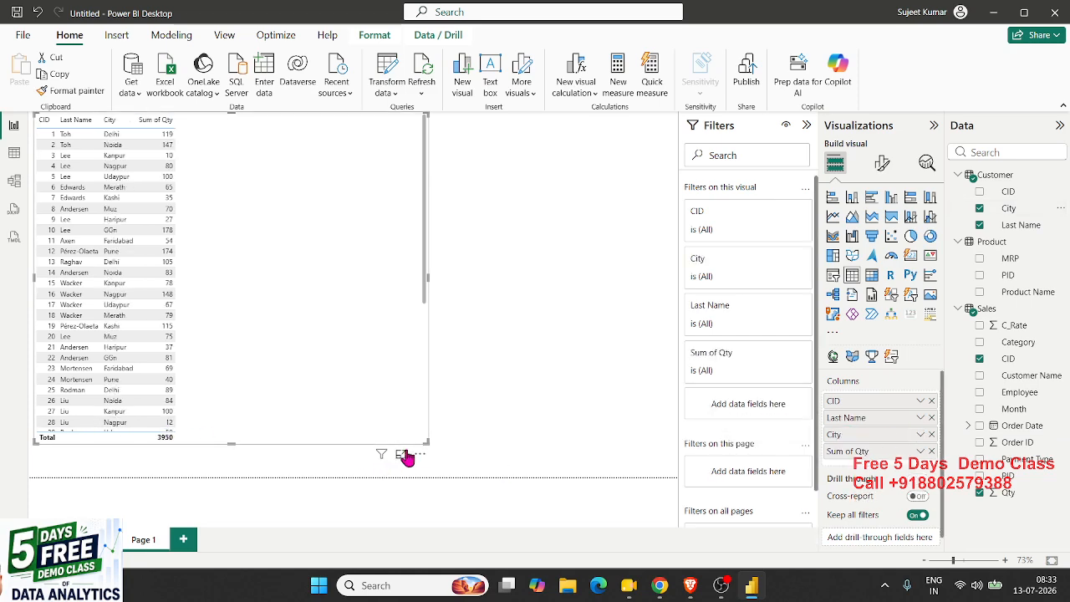
pyautogui.moveTo(425, 441); pyautogui.dragTo(239, 476)
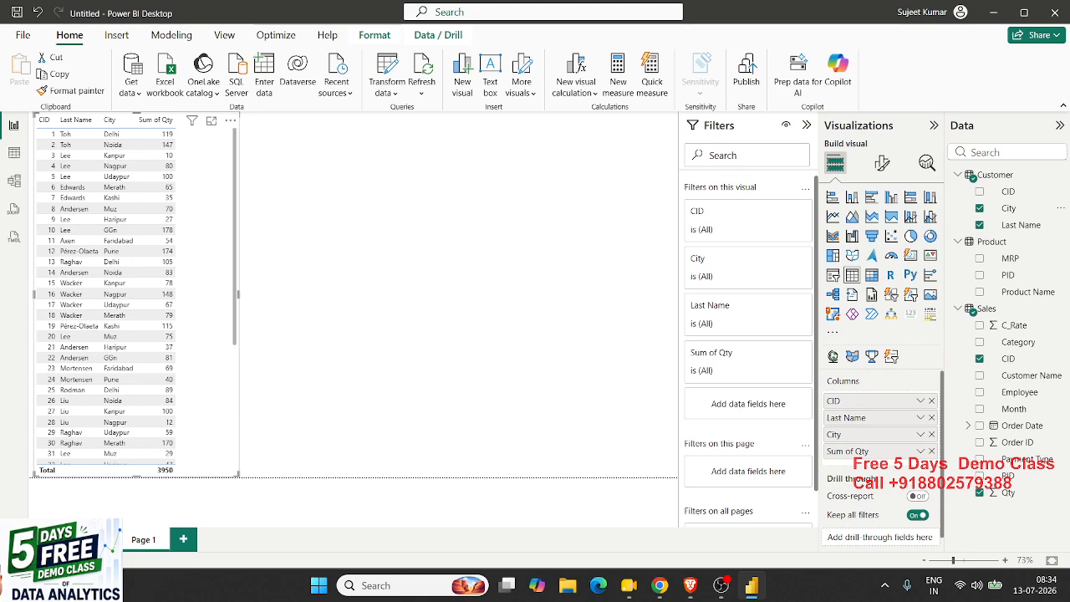
pyautogui.hotkey('alt', 'Tab')
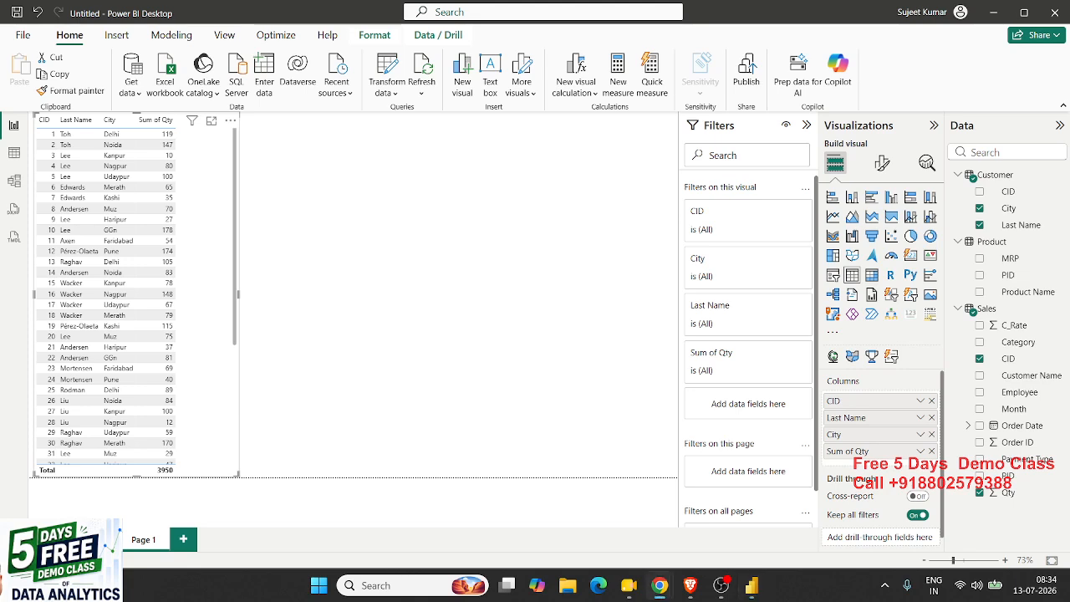